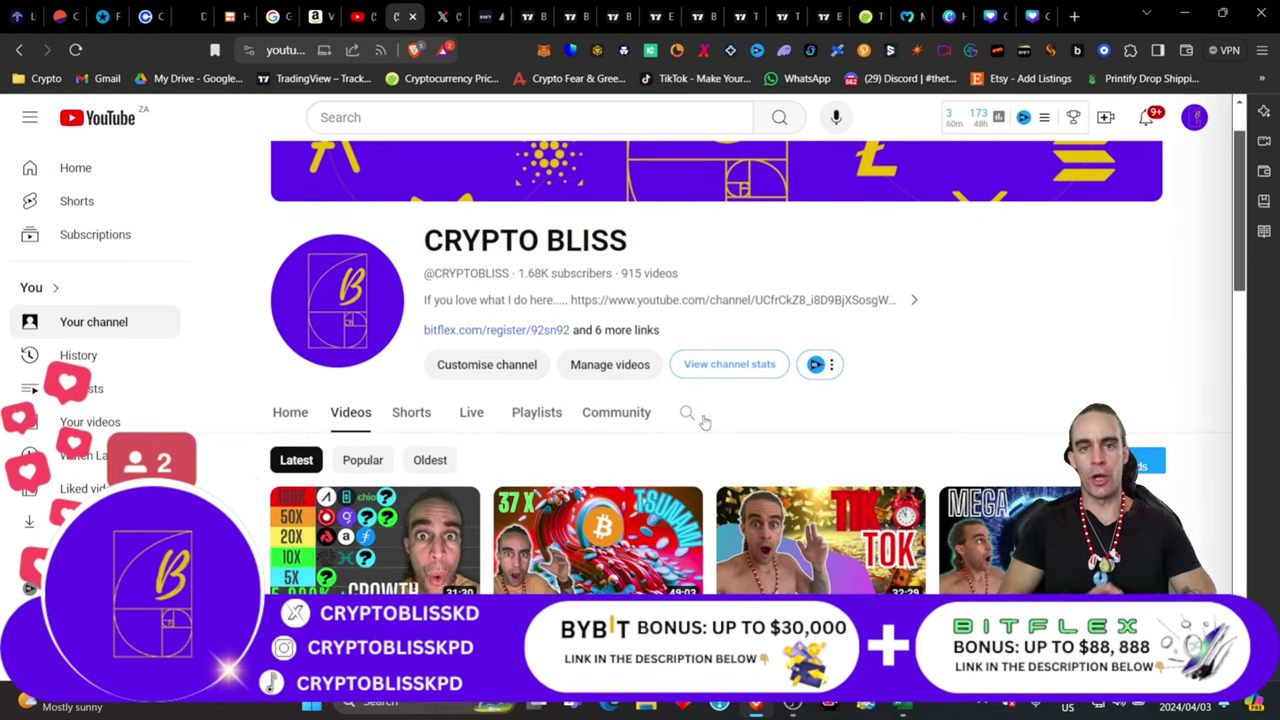
Step: Scroll through the Crypto Bliss channel's latest videos, then switch to the X (Twitter) tab
{"action": "scroll", "coordinate": [643, 434], "scroll_direction": "down", "scroll_amount": 2}
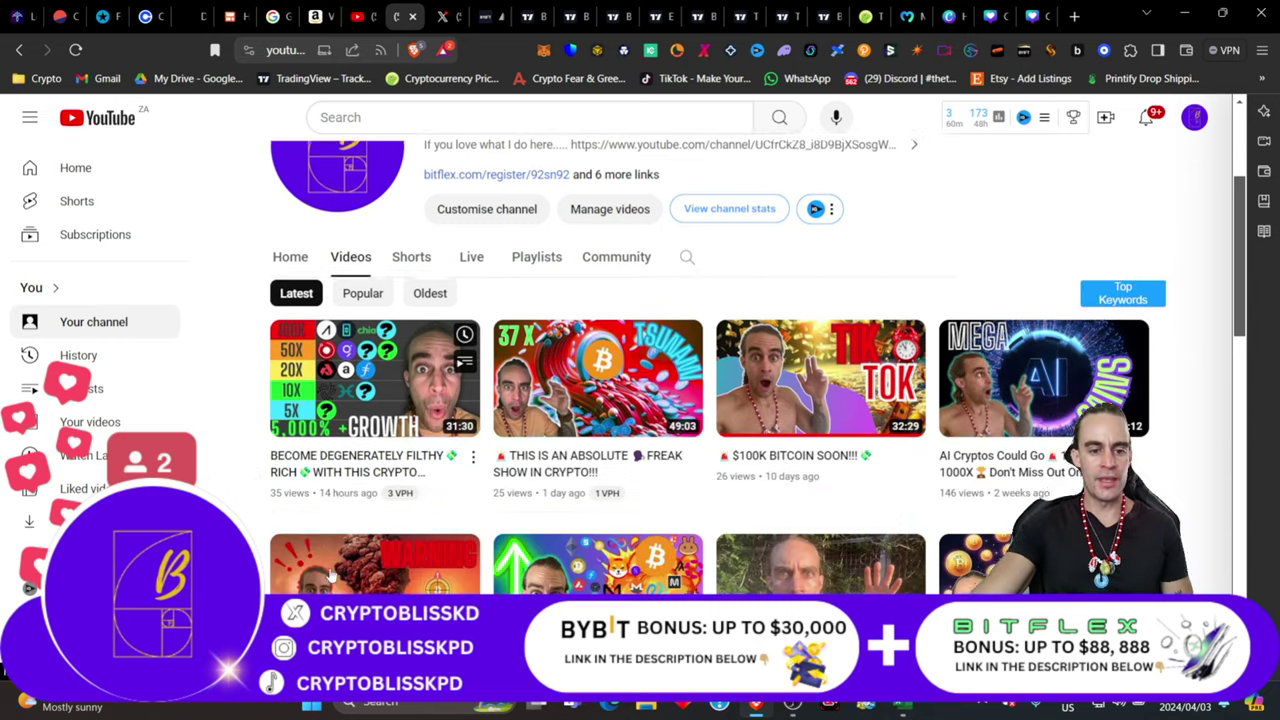
{"action": "mouse_move", "coordinate": [370, 430]}
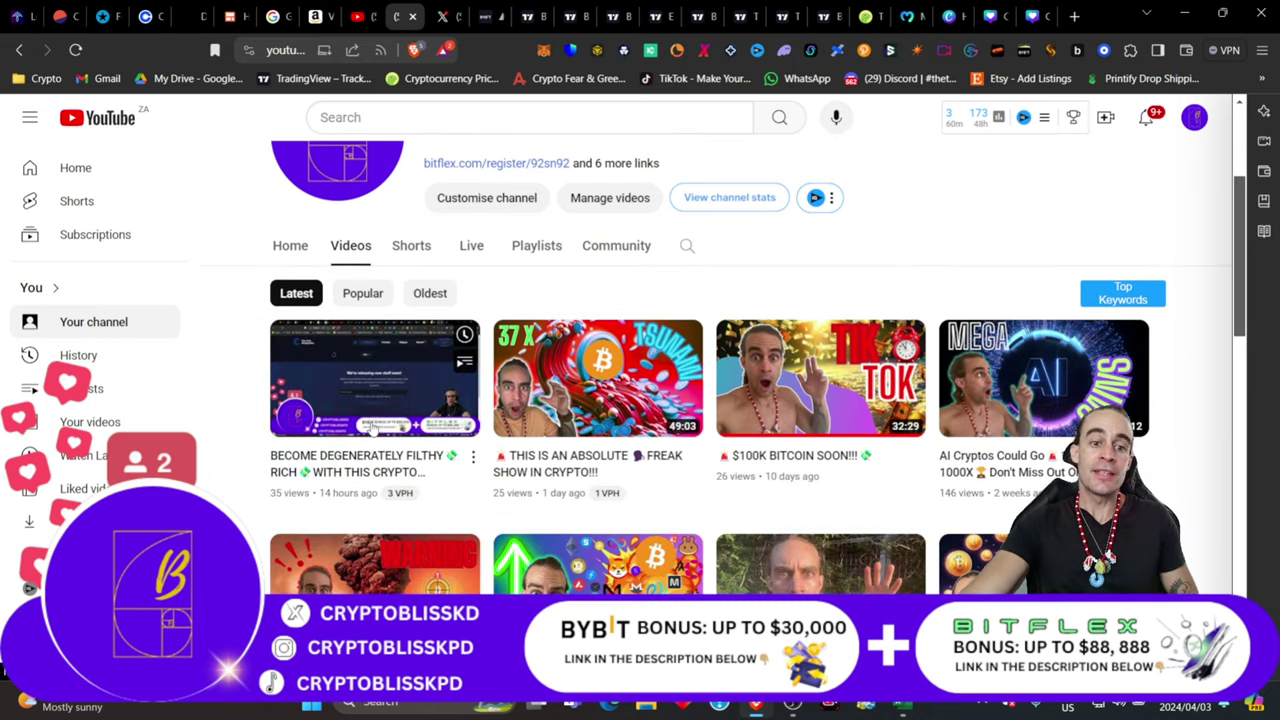
{"action": "scroll", "coordinate": [452, 430], "scroll_direction": "up", "scroll_amount": 3}
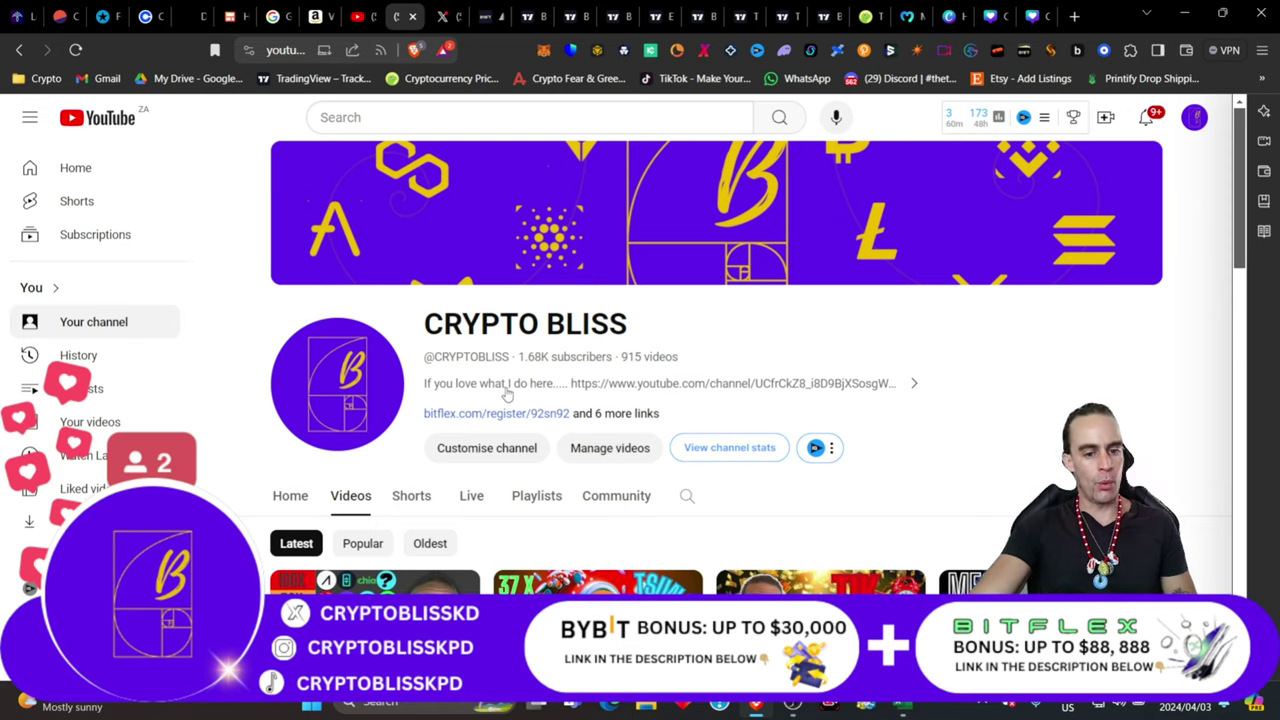
{"action": "scroll", "coordinate": [507, 394], "scroll_direction": "down", "scroll_amount": 2}
{"action": "mouse_move", "coordinate": [354, 464]}
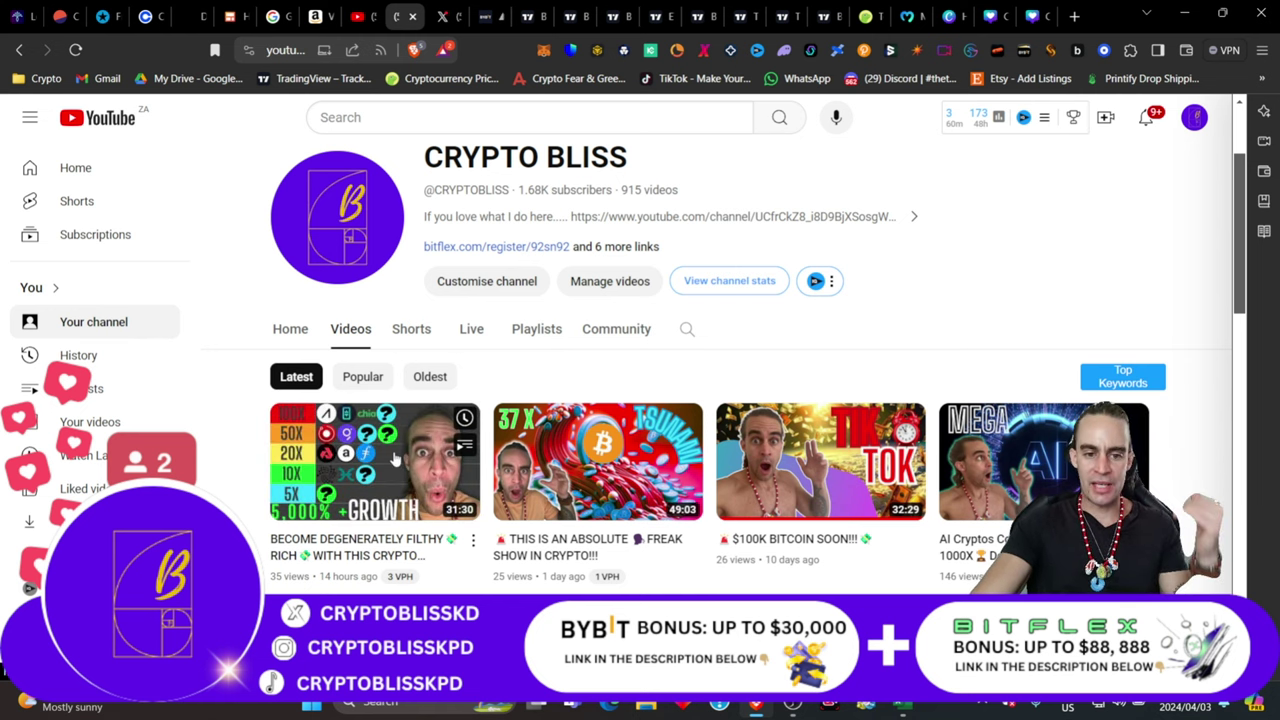
{"action": "mouse_move", "coordinate": [405, 468]}
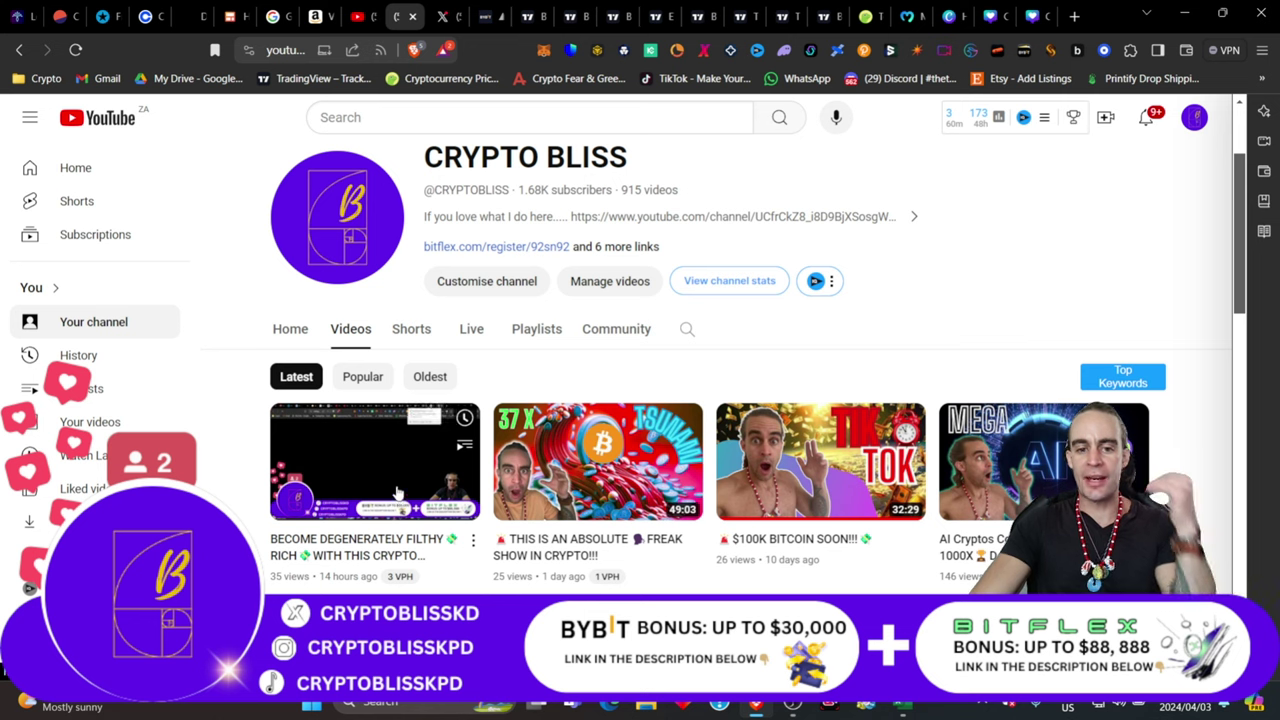
{"action": "scroll", "coordinate": [932, 285], "scroll_direction": "up", "scroll_amount": 1}
{"action": "scroll", "coordinate": [932, 285], "scroll_direction": "up", "scroll_amount": 1}
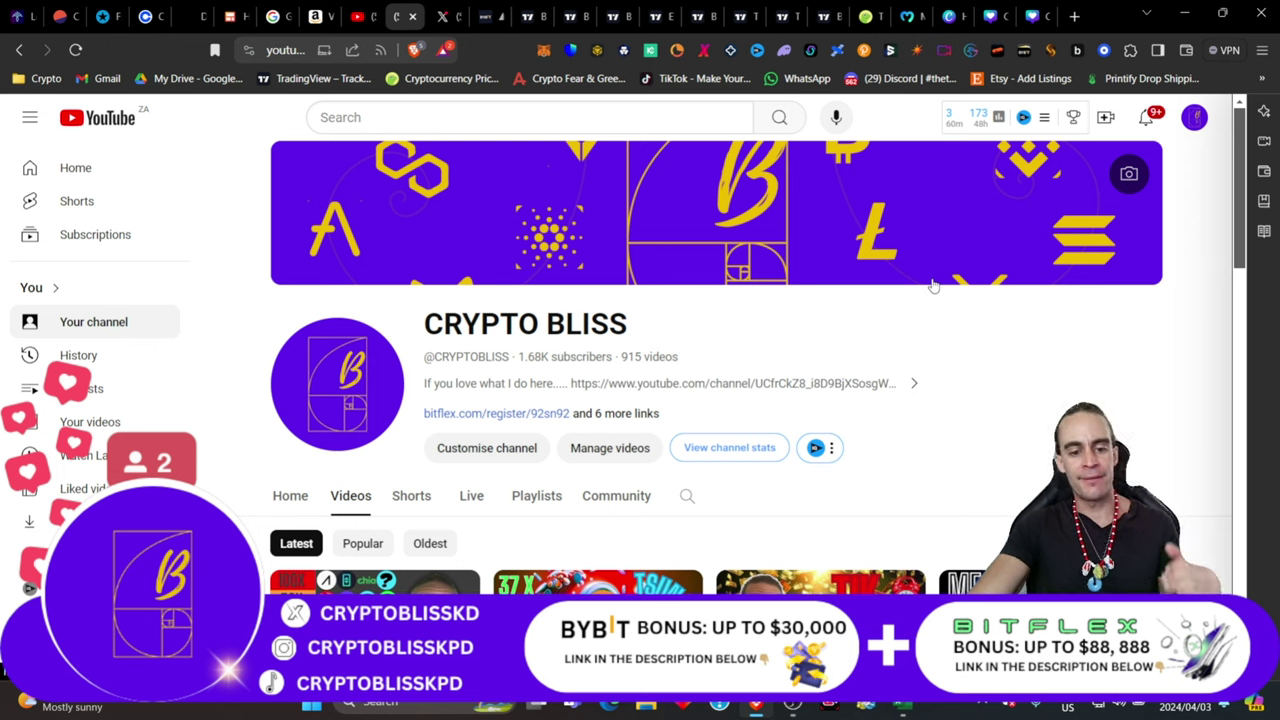
{"action": "scroll", "coordinate": [932, 285], "scroll_direction": "down", "scroll_amount": 1}
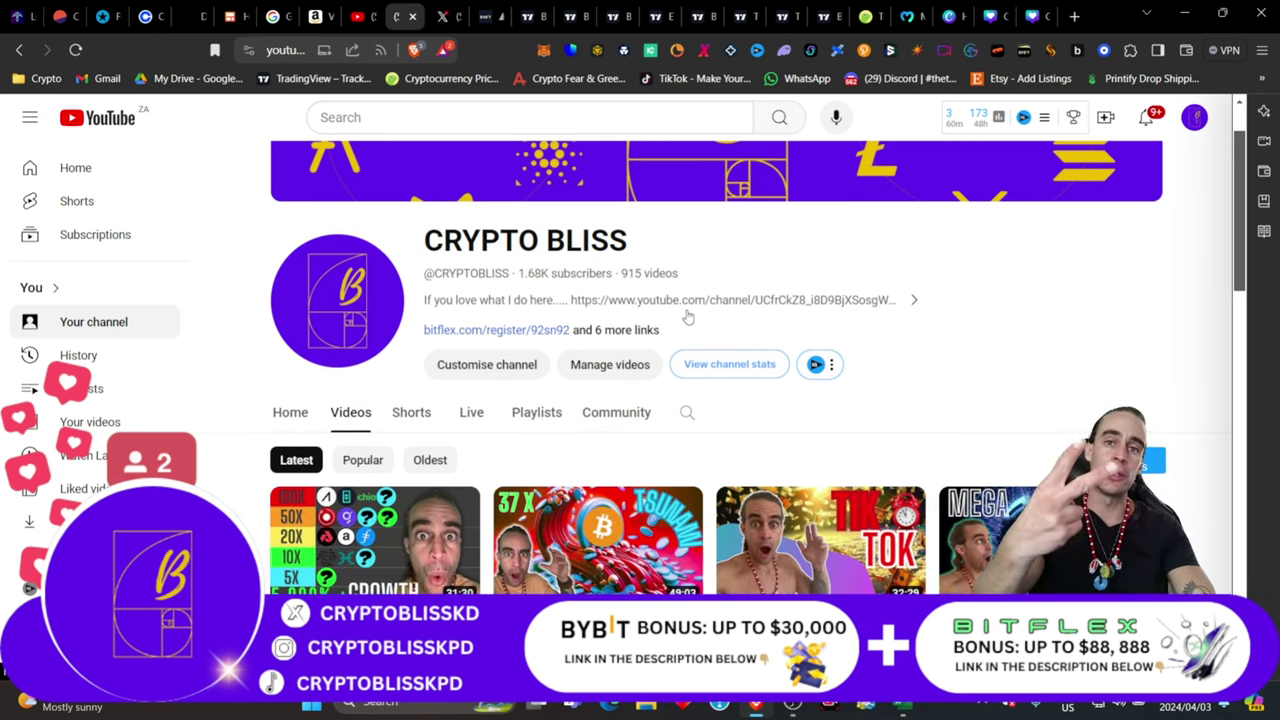
{"action": "scroll", "coordinate": [674, 277], "scroll_direction": "up", "scroll_amount": 1}
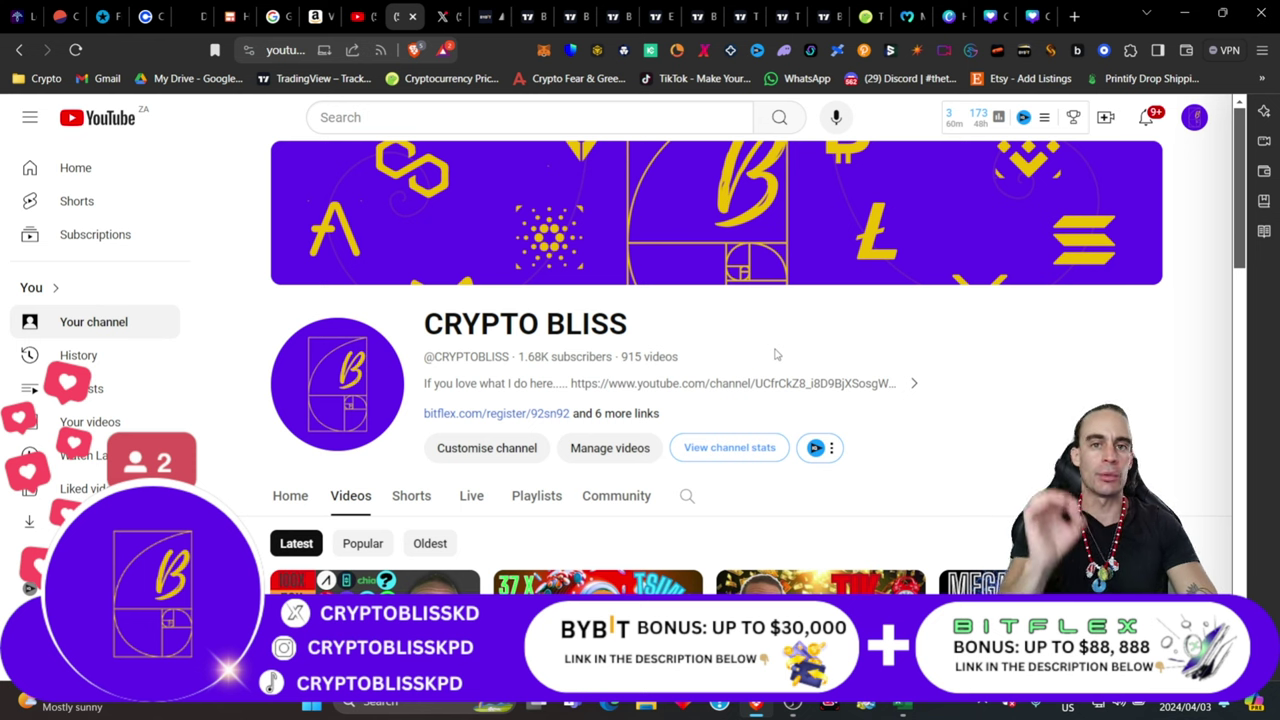
{"action": "scroll", "coordinate": [775, 354], "scroll_direction": "down", "scroll_amount": 2}
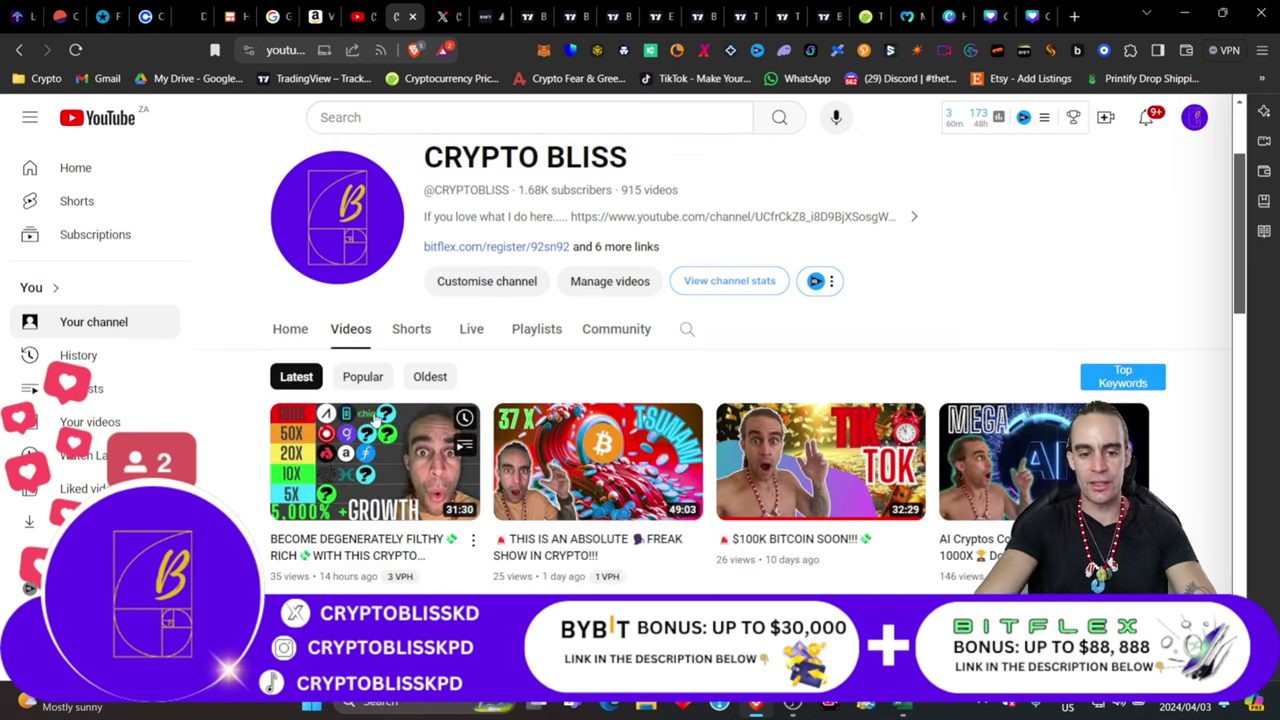
{"action": "scroll", "coordinate": [701, 268], "scroll_direction": "up", "scroll_amount": 2}
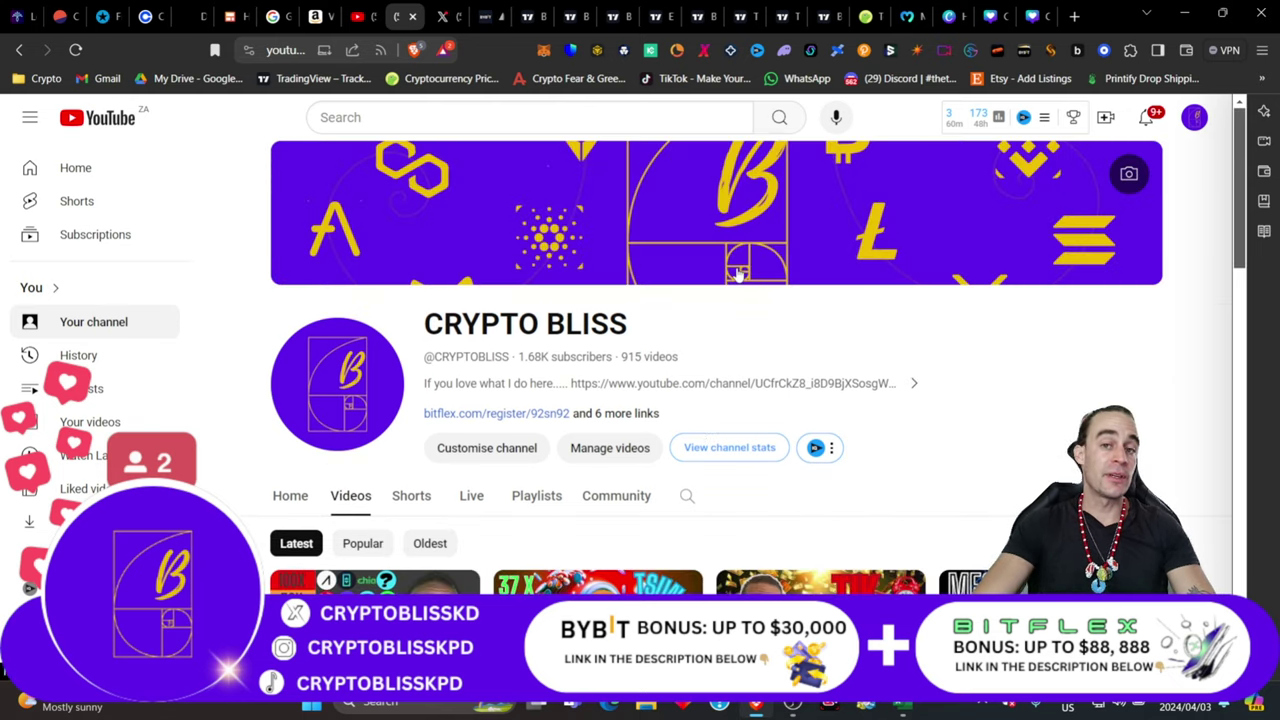
{"action": "scroll", "coordinate": [807, 385], "scroll_direction": "down", "scroll_amount": 3}
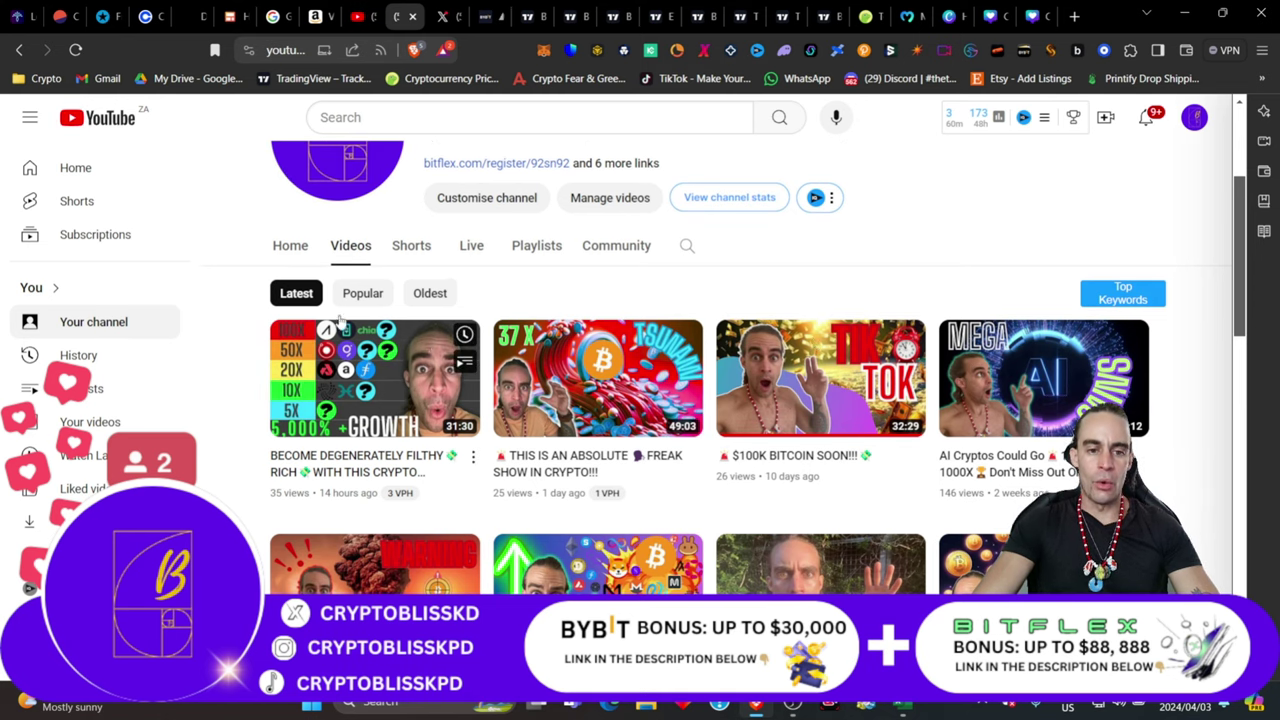
{"action": "scroll", "coordinate": [886, 194], "scroll_direction": "up", "scroll_amount": 3}
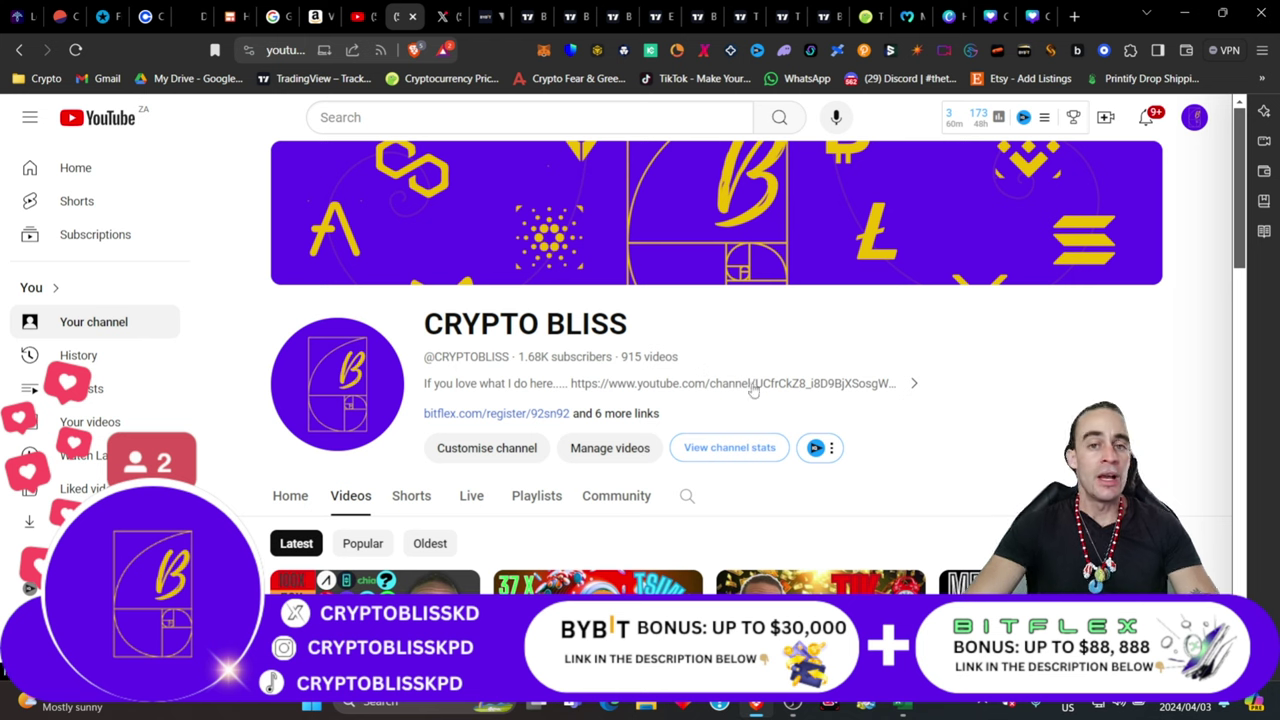
{"action": "left_click", "coordinate": [438, 15]}
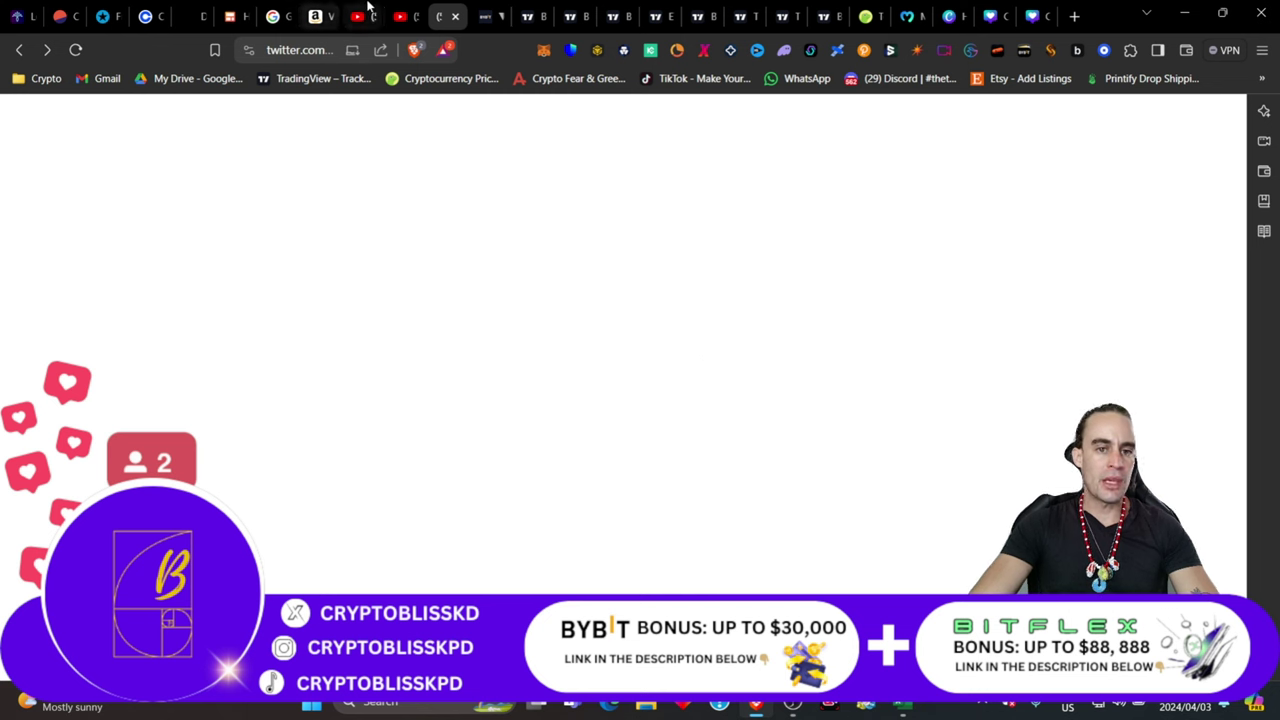
Step: Load the Crypto Bliss X profile and scroll through its recent posts back to the header
{"action": "left_click", "coordinate": [405, 17]}
{"action": "left_click", "coordinate": [440, 17]}
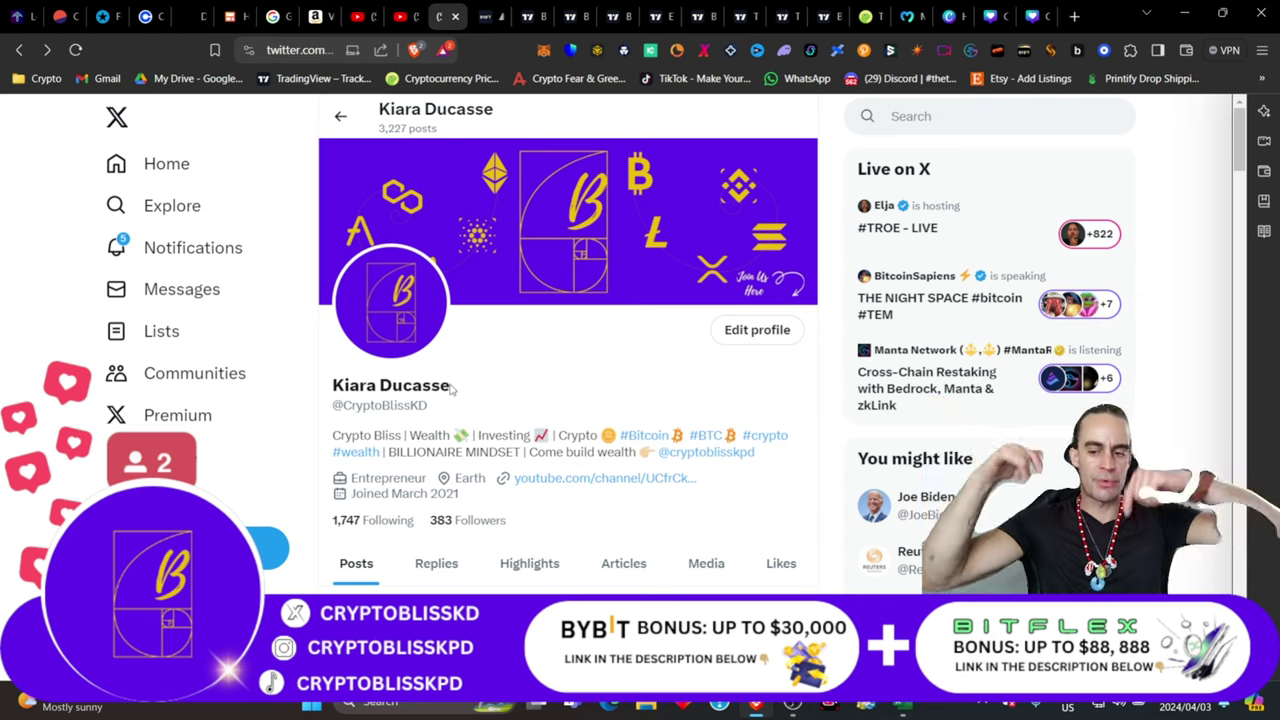
{"action": "scroll", "coordinate": [545, 262], "scroll_direction": "down", "scroll_amount": 6}
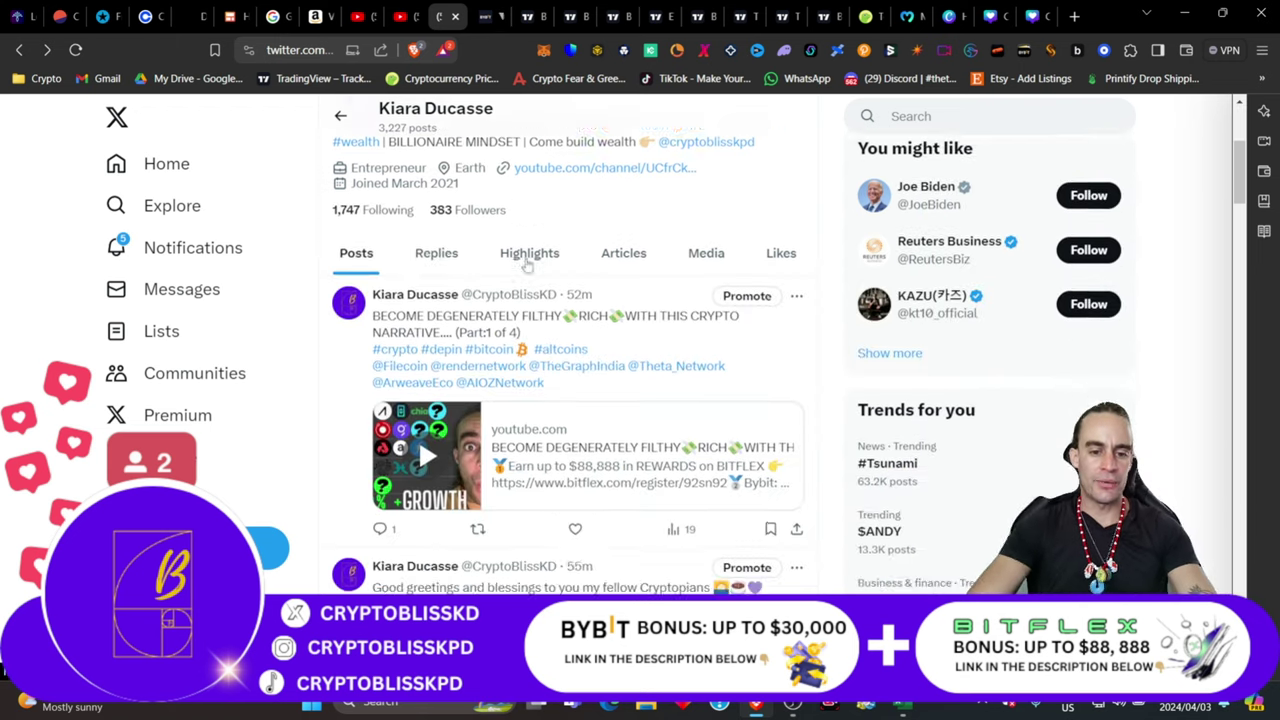
{"action": "scroll", "coordinate": [588, 345], "scroll_direction": "down", "scroll_amount": 1}
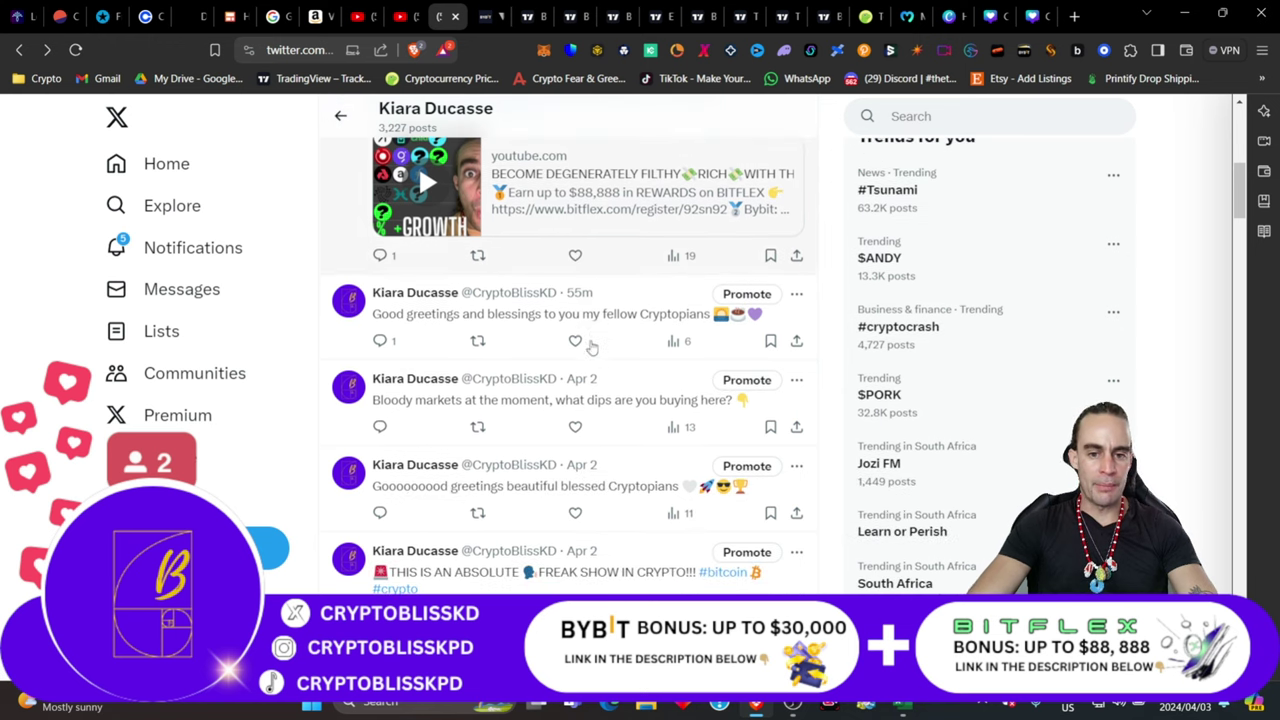
{"action": "scroll", "coordinate": [489, 468], "scroll_direction": "down", "scroll_amount": 3}
{"action": "scroll", "coordinate": [489, 468], "scroll_direction": "up", "scroll_amount": 7}
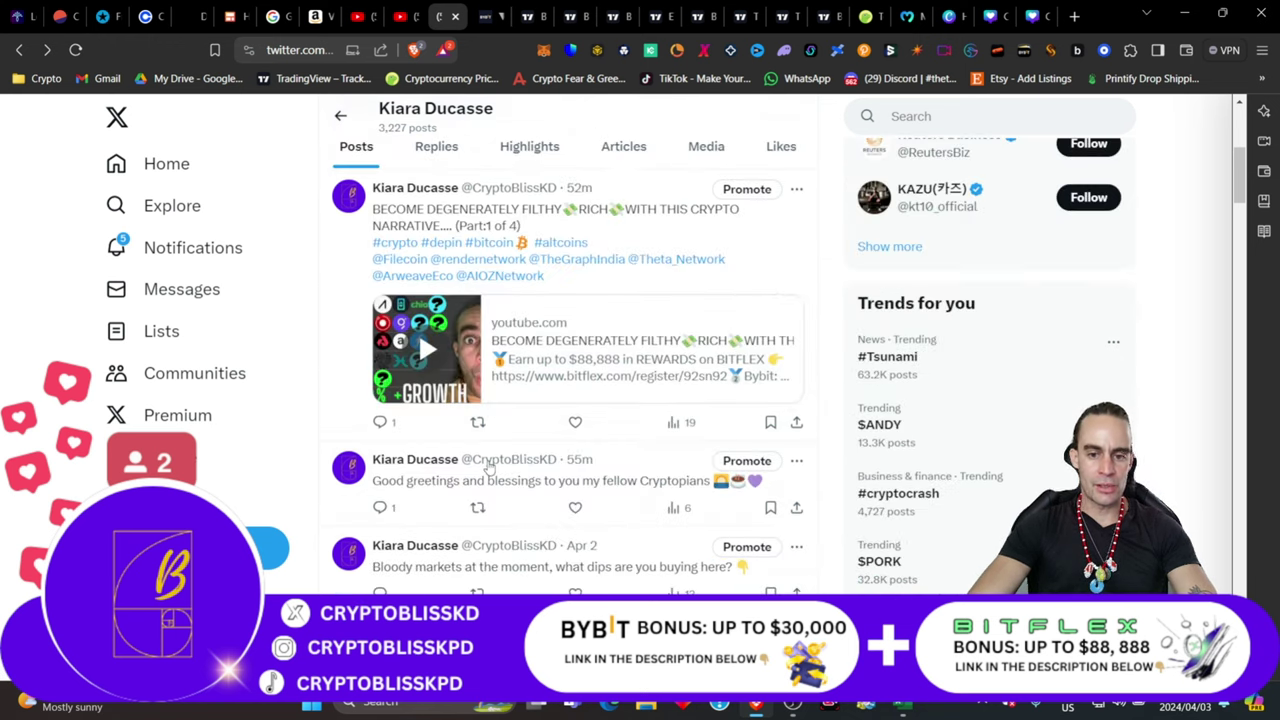
{"action": "scroll", "coordinate": [487, 469], "scroll_direction": "up", "scroll_amount": 4}
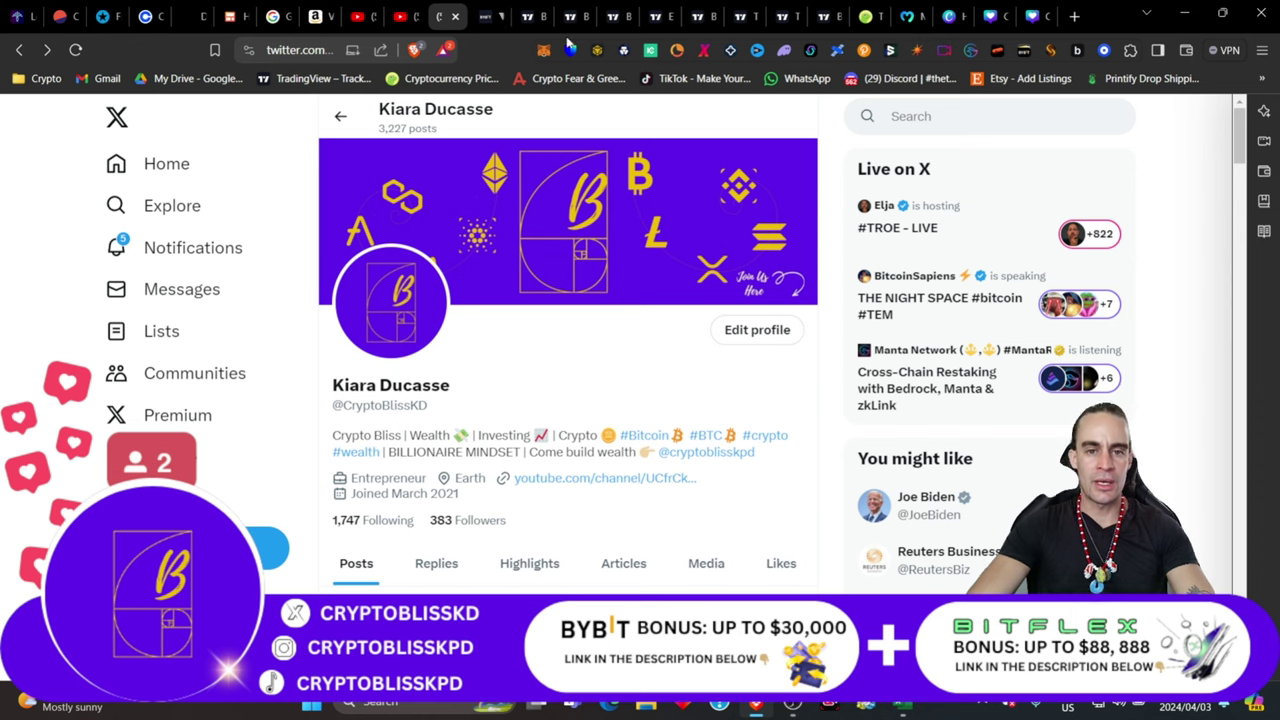
Step: Scroll through CoinGecko's Top DePIN Coins by Market Cap table and summary cards
{"action": "left_click", "coordinate": [866, 17]}
{"action": "scroll", "coordinate": [147, 167], "scroll_direction": "up", "scroll_amount": 2}
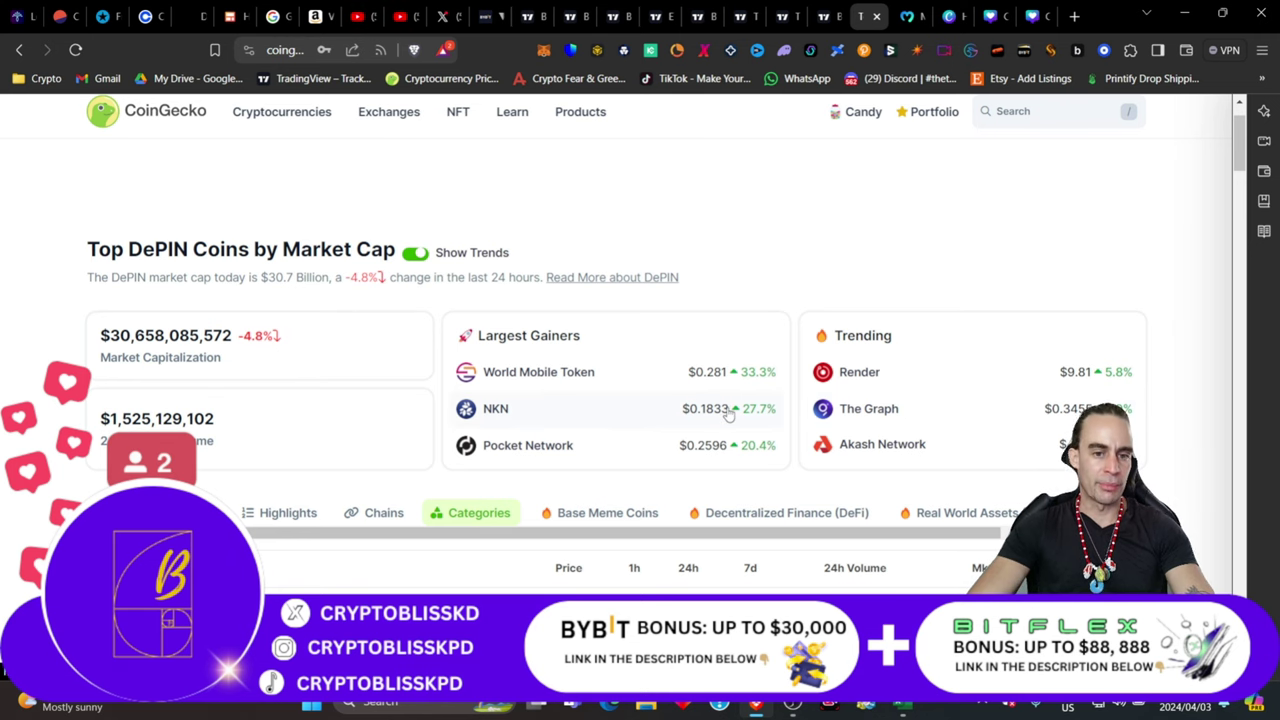
{"action": "scroll", "coordinate": [728, 415], "scroll_direction": "down", "scroll_amount": 3}
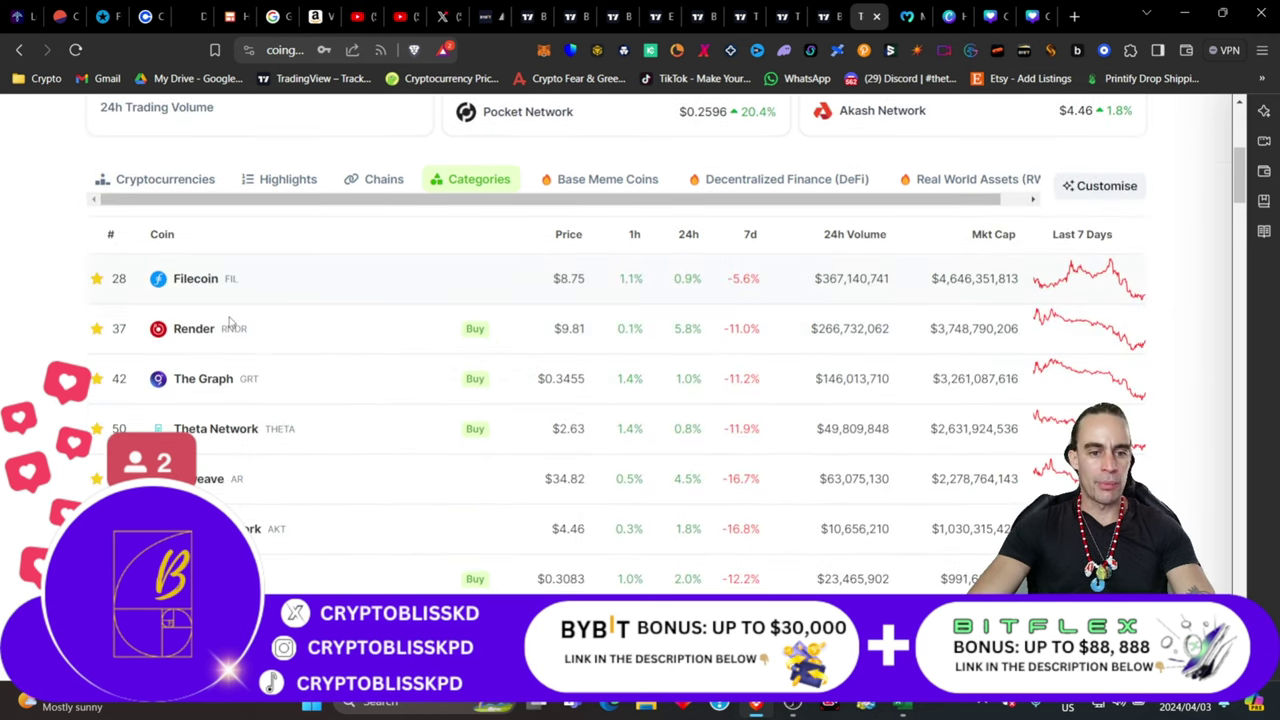
{"action": "scroll", "coordinate": [234, 286], "scroll_direction": "up", "scroll_amount": 2}
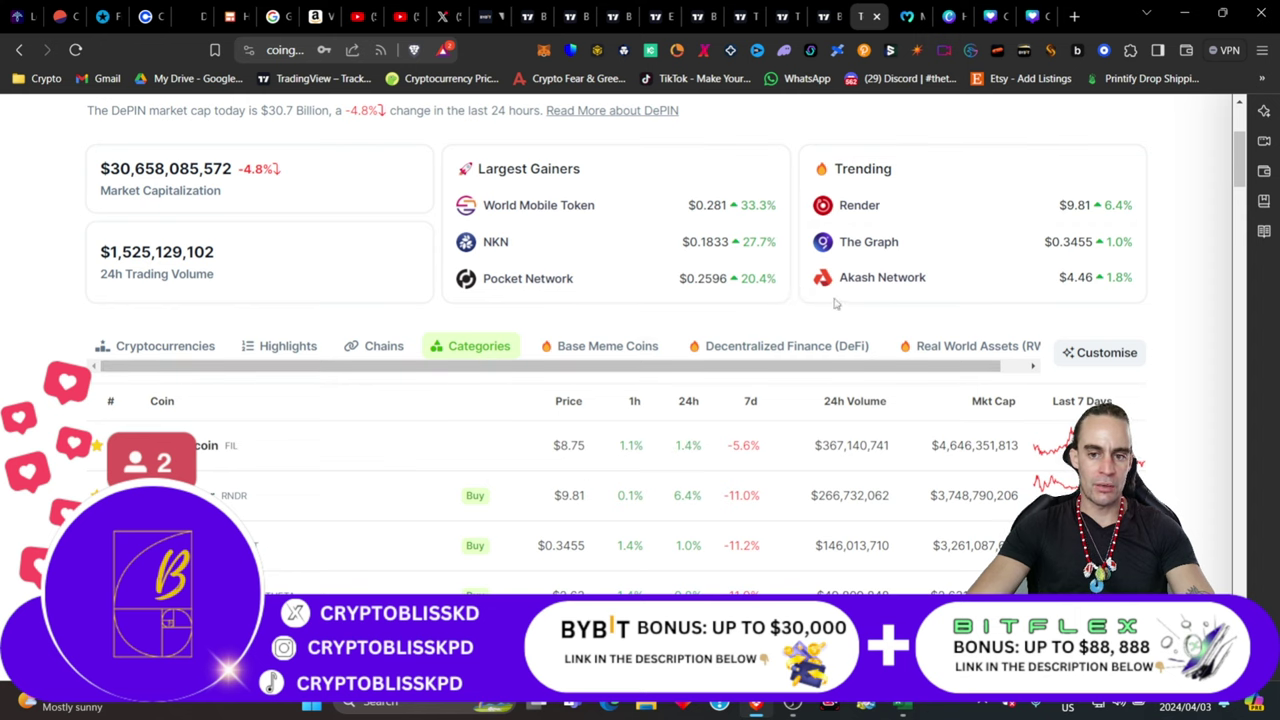
{"action": "scroll", "coordinate": [308, 441], "scroll_direction": "down", "scroll_amount": 1}
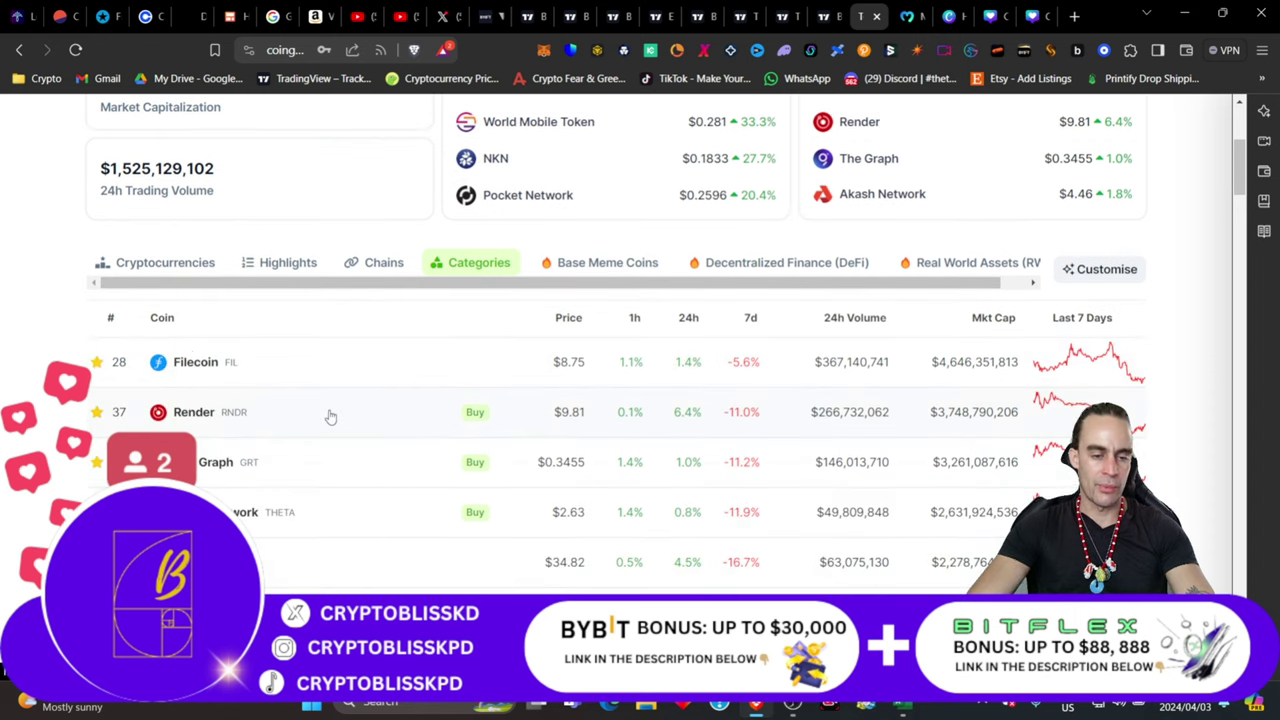
{"action": "scroll", "coordinate": [330, 416], "scroll_direction": "up", "scroll_amount": 3}
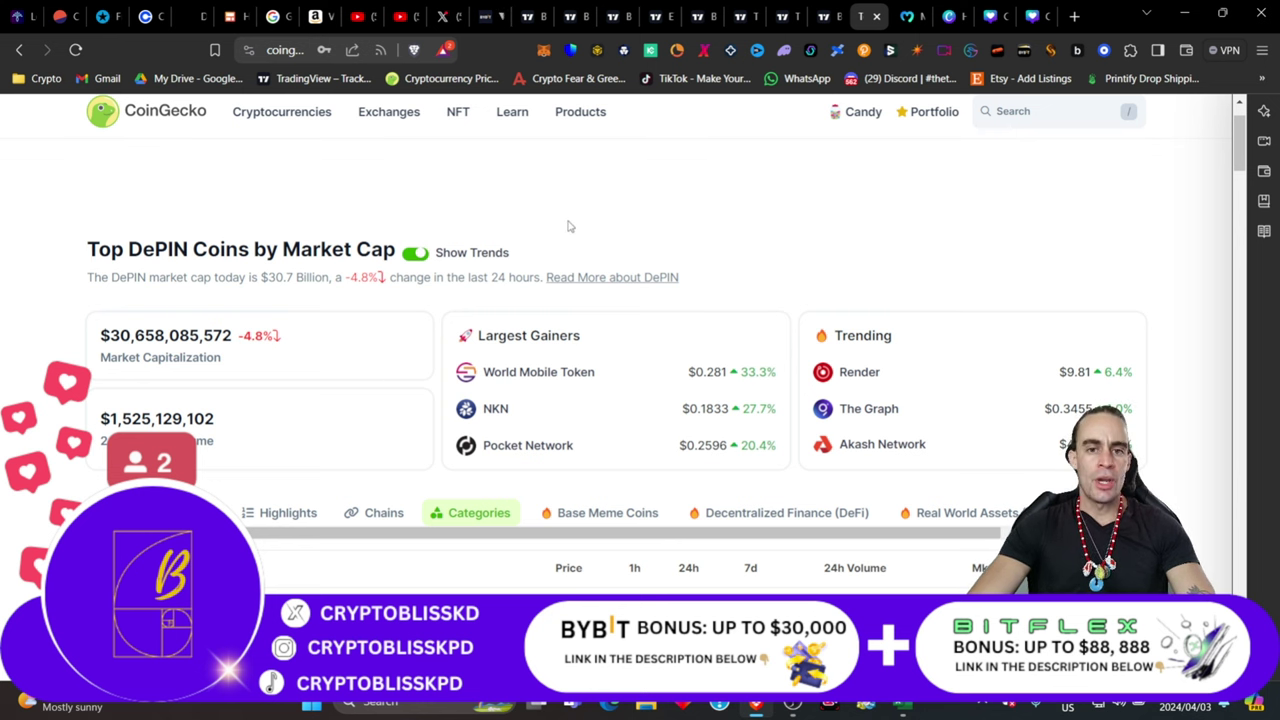
Step: Open the Moralis Money 24-hour bubble chart of tokens, led by ICP and WIF
{"action": "left_click", "coordinate": [906, 17]}
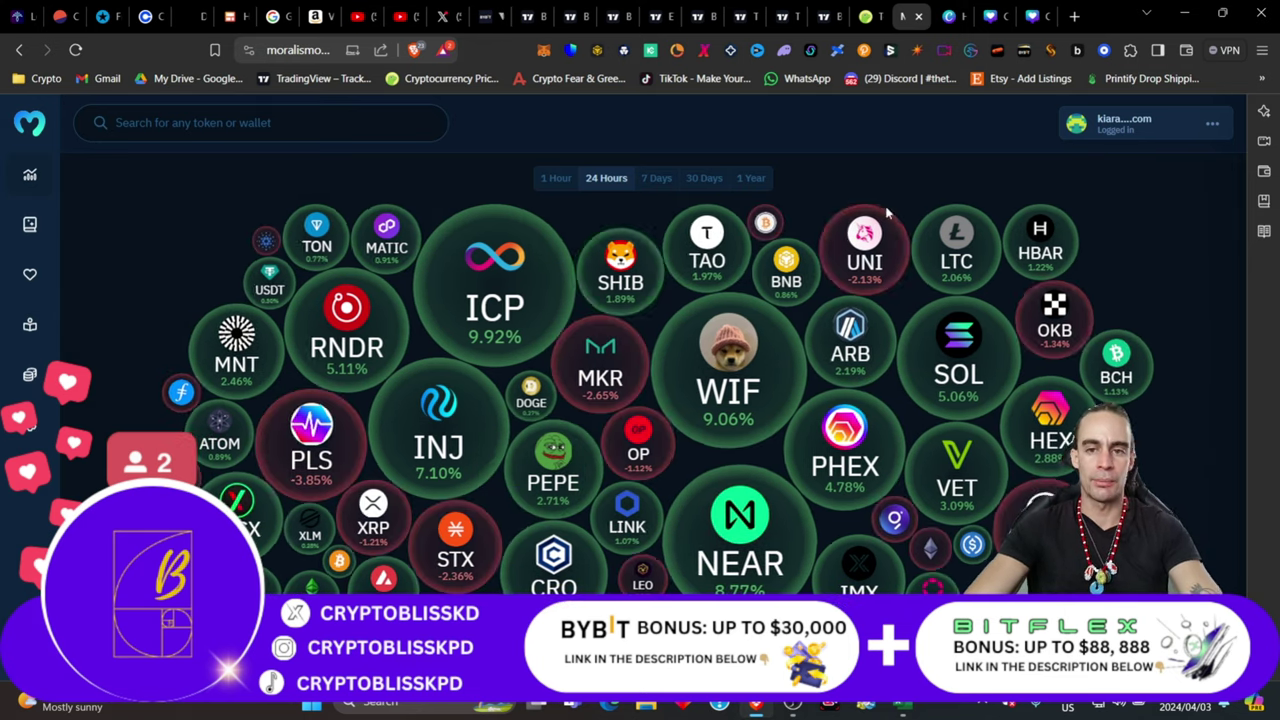
Step: Scroll through CoinGecko's DePIN coin table, then switch to the TradingView chart tab
{"action": "left_click", "coordinate": [866, 18]}
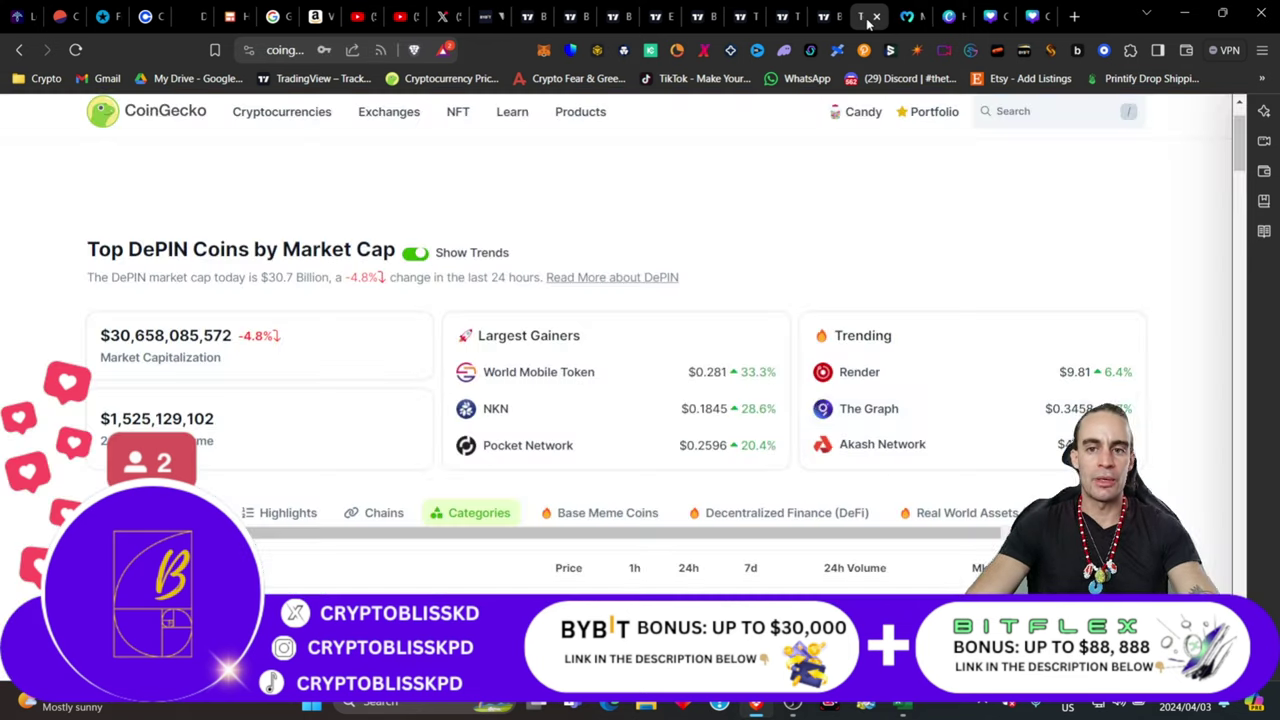
{"action": "scroll", "coordinate": [654, 419], "scroll_direction": "down", "scroll_amount": 8}
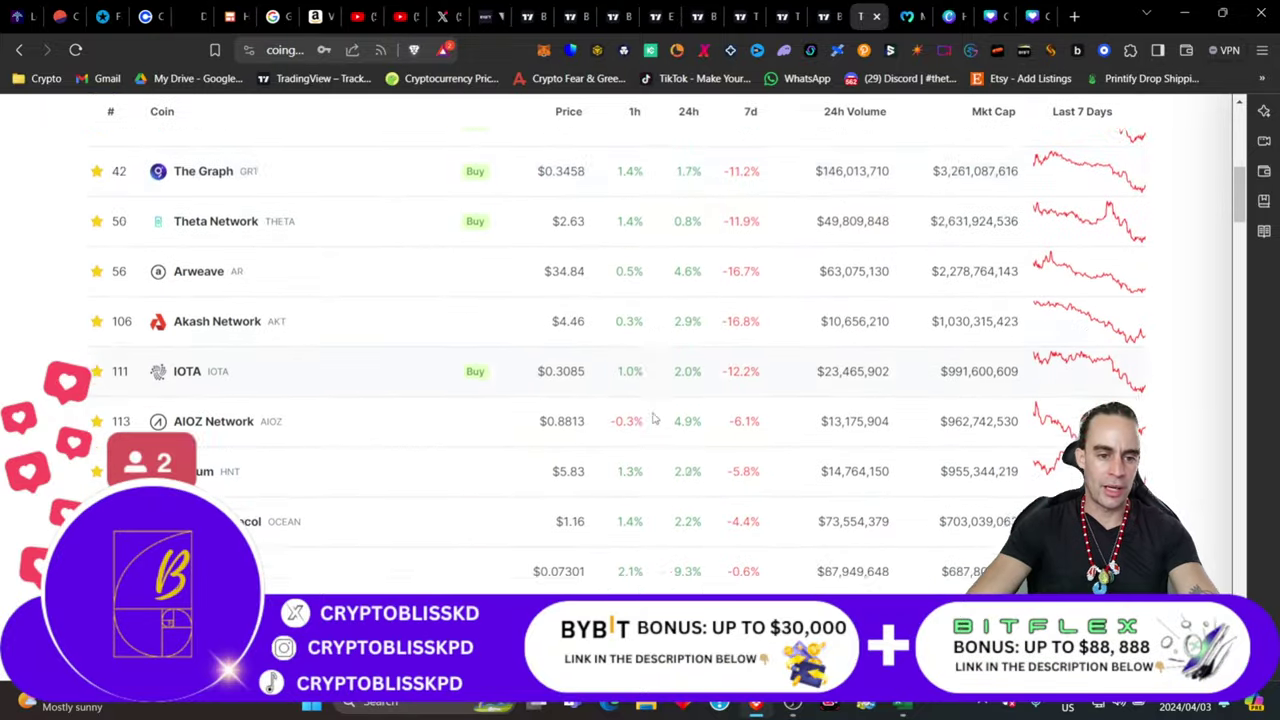
{"action": "scroll", "coordinate": [219, 433], "scroll_direction": "up", "scroll_amount": 3}
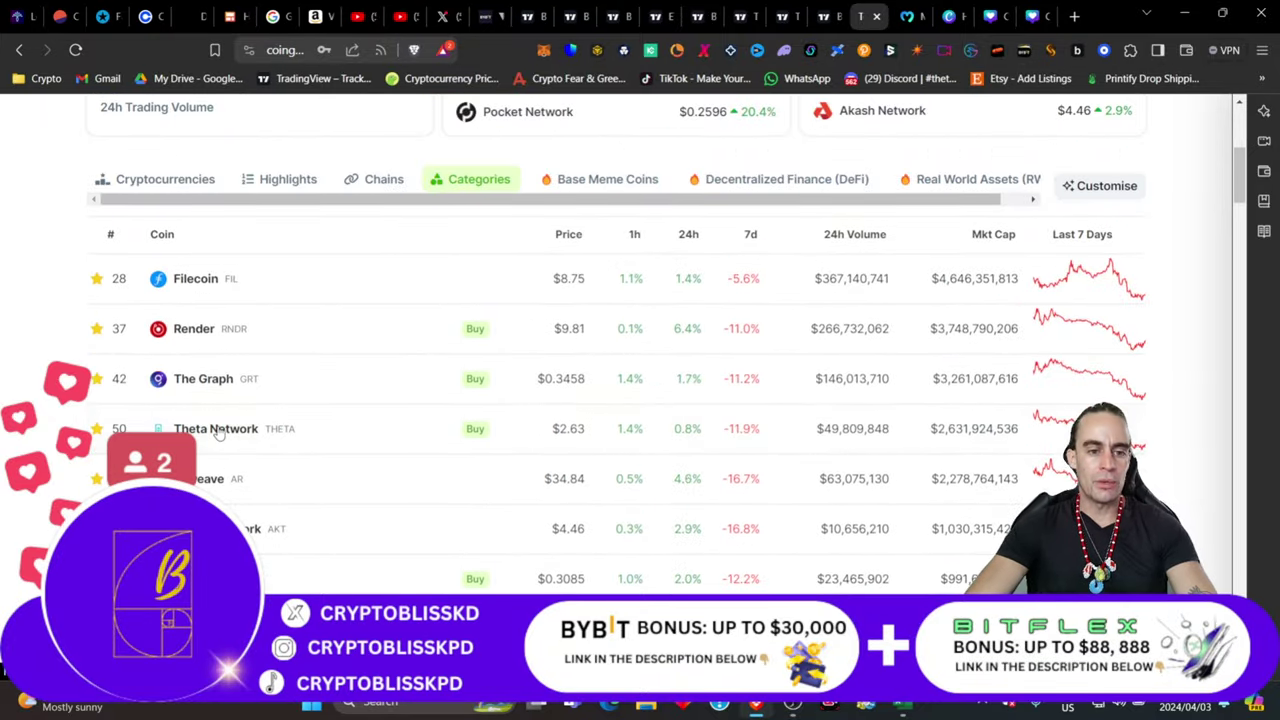
{"action": "scroll", "coordinate": [219, 433], "scroll_direction": "down", "scroll_amount": 1}
{"action": "scroll", "coordinate": [219, 433], "scroll_direction": "up", "scroll_amount": 5}
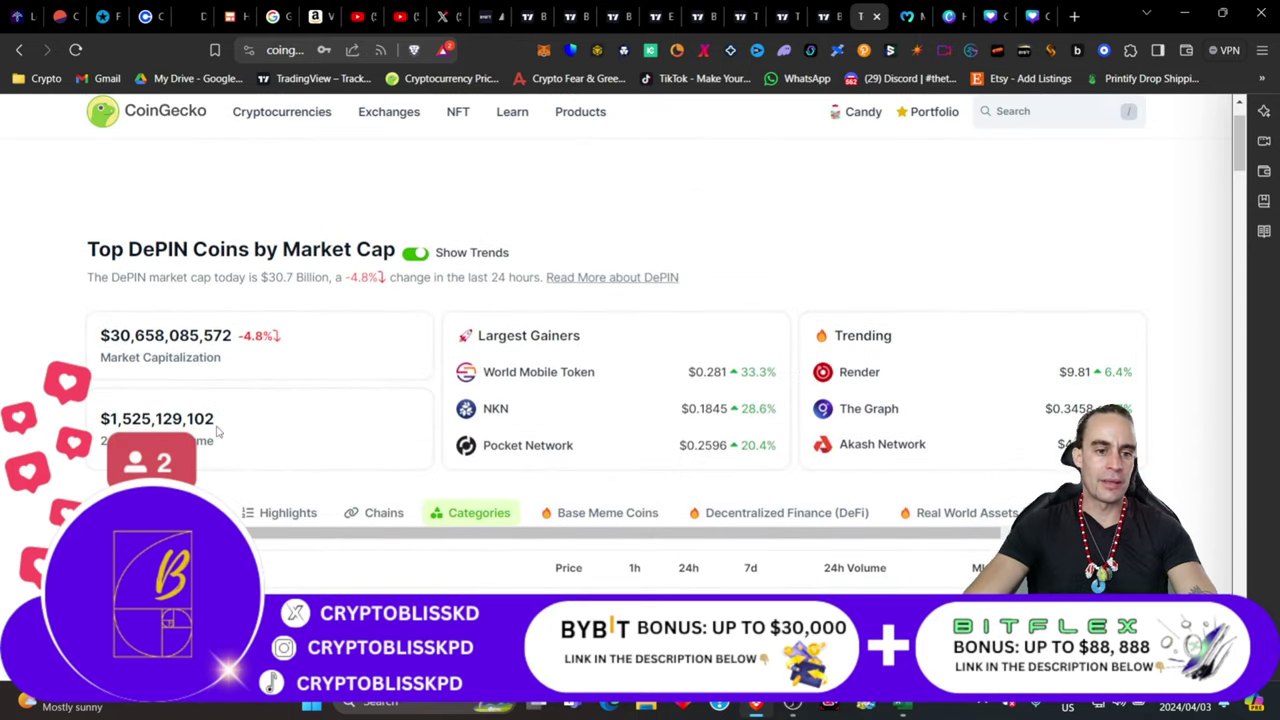
{"action": "scroll", "coordinate": [219, 431], "scroll_direction": "down", "scroll_amount": 4}
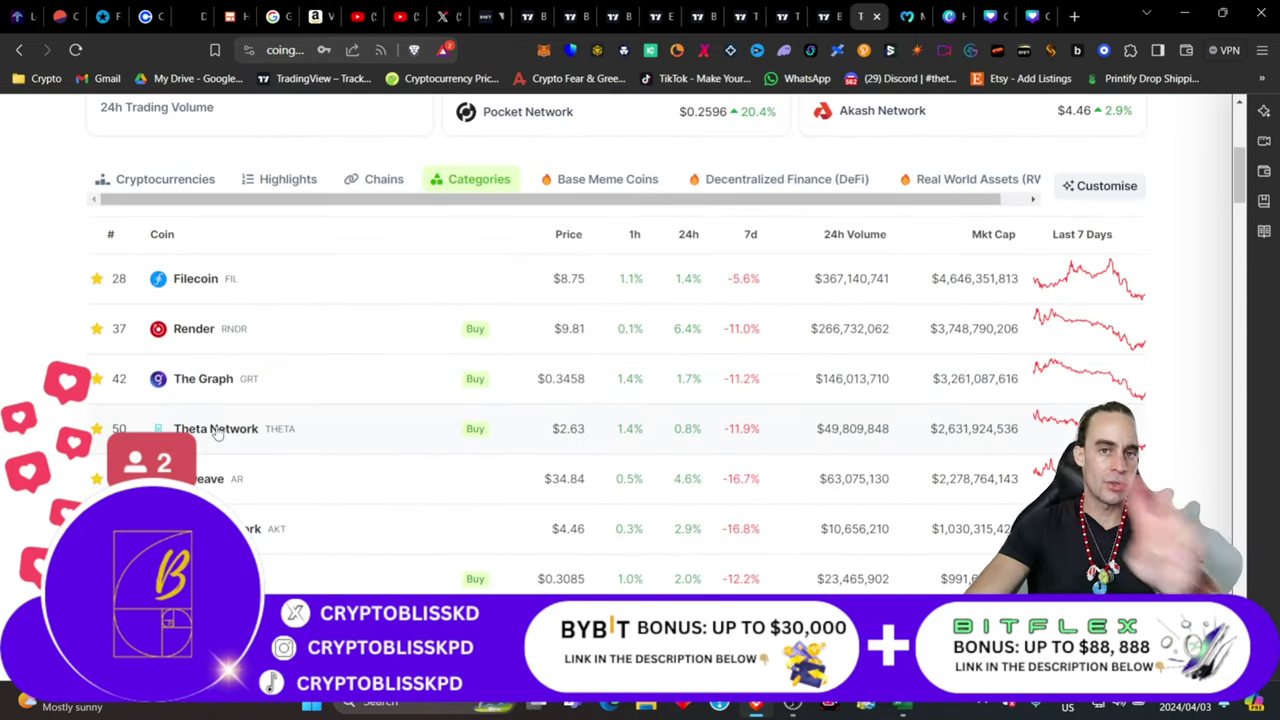
{"action": "scroll", "coordinate": [217, 430], "scroll_direction": "down", "scroll_amount": 2}
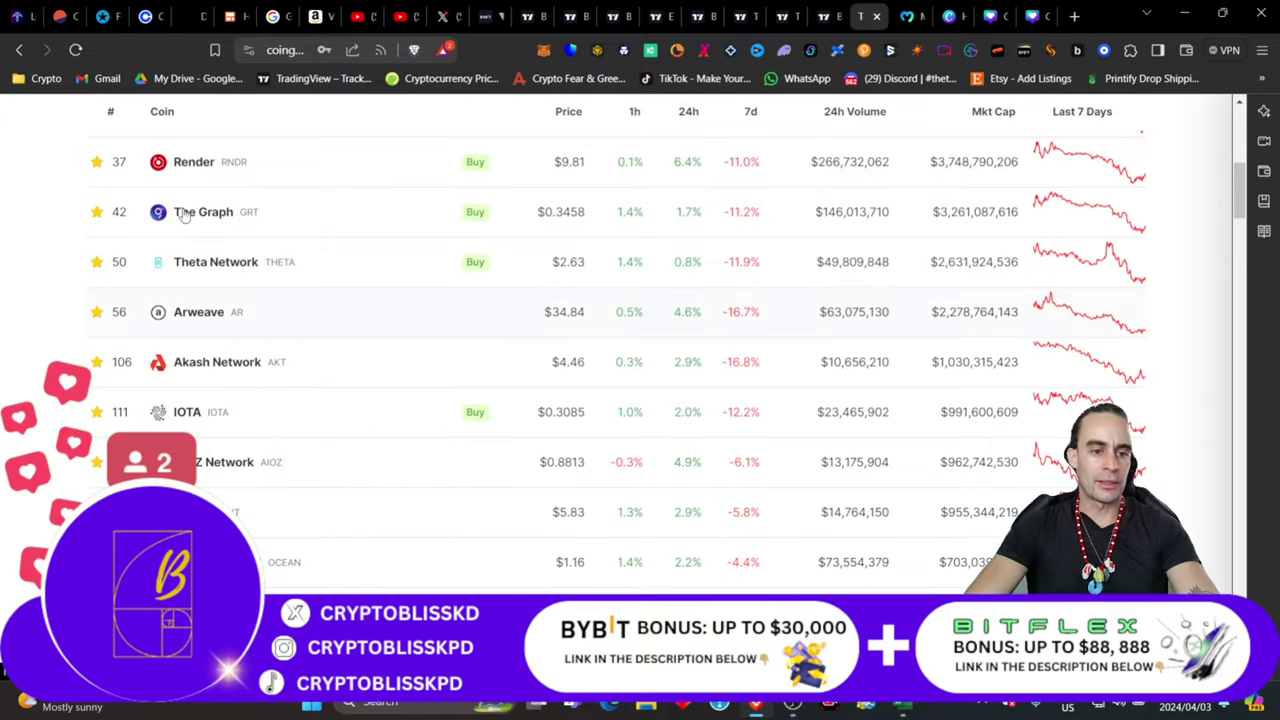
{"action": "scroll", "coordinate": [157, 300], "scroll_direction": "down", "scroll_amount": 2}
{"action": "scroll", "coordinate": [230, 457], "scroll_direction": "down", "scroll_amount": 4}
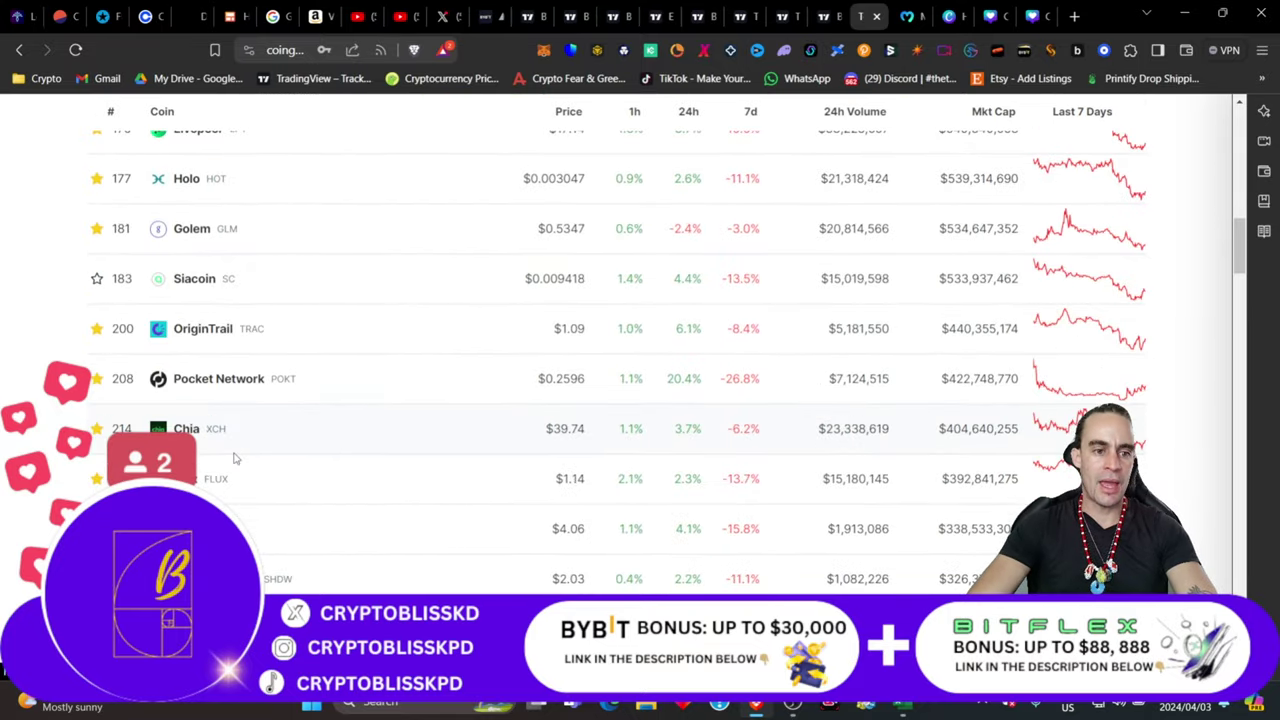
{"action": "scroll", "coordinate": [233, 457], "scroll_direction": "up", "scroll_amount": 5}
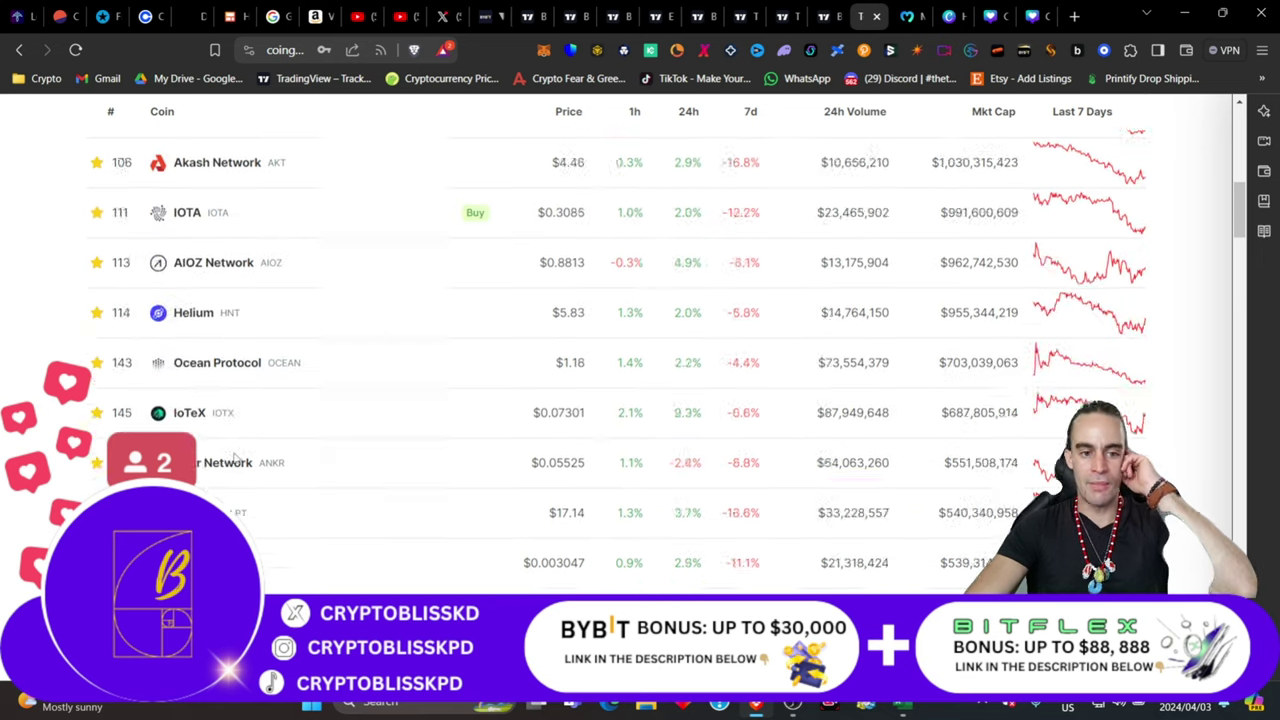
{"action": "scroll", "coordinate": [234, 457], "scroll_direction": "up", "scroll_amount": 10}
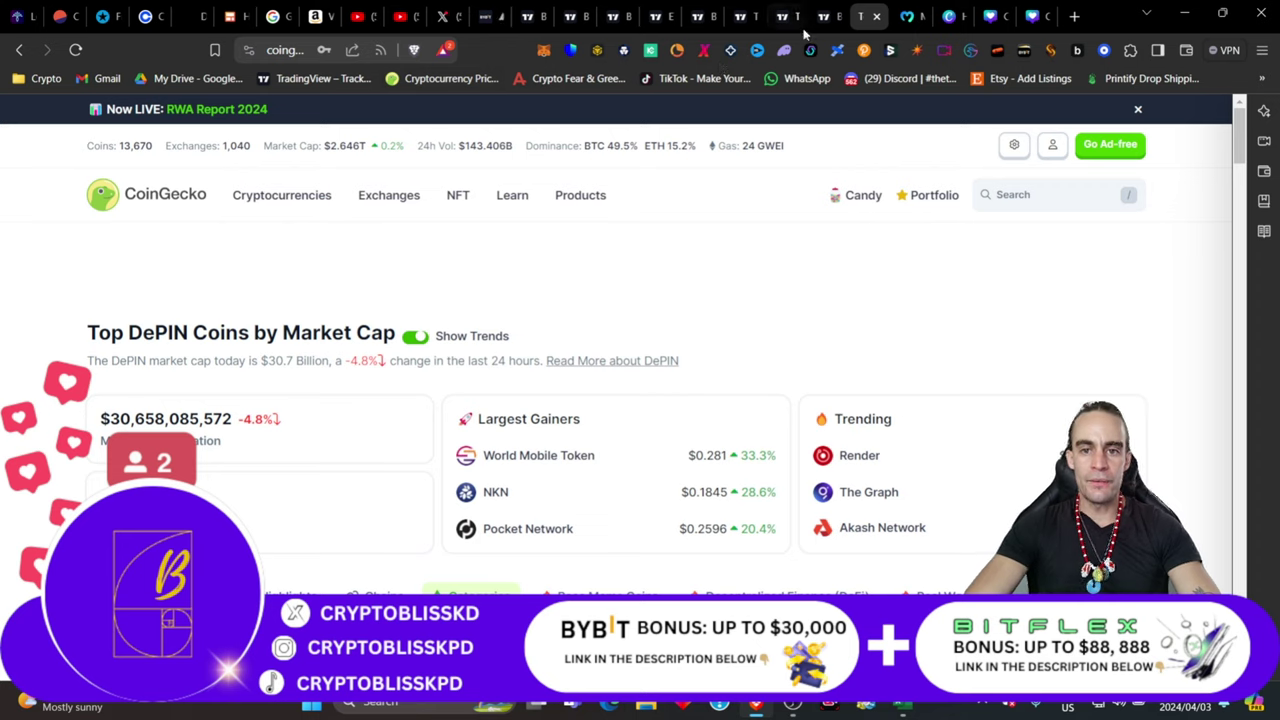
{"action": "left_click", "coordinate": [738, 18]}
Step: Bring up the monthly BTC dominance chart at 53.71% with its 72.12%, 61.06%, 54.00%, 44.79% levels
{"action": "left_click", "coordinate": [703, 20]}
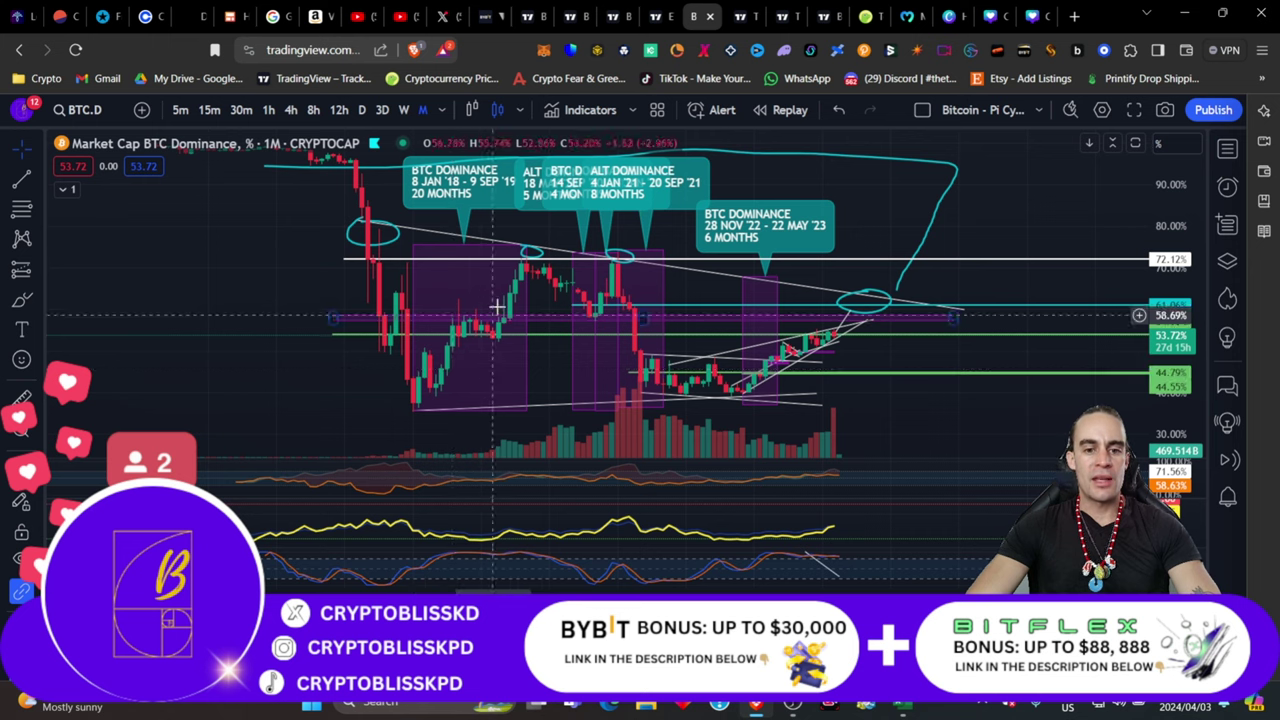
{"action": "left_click", "coordinate": [527, 258]}
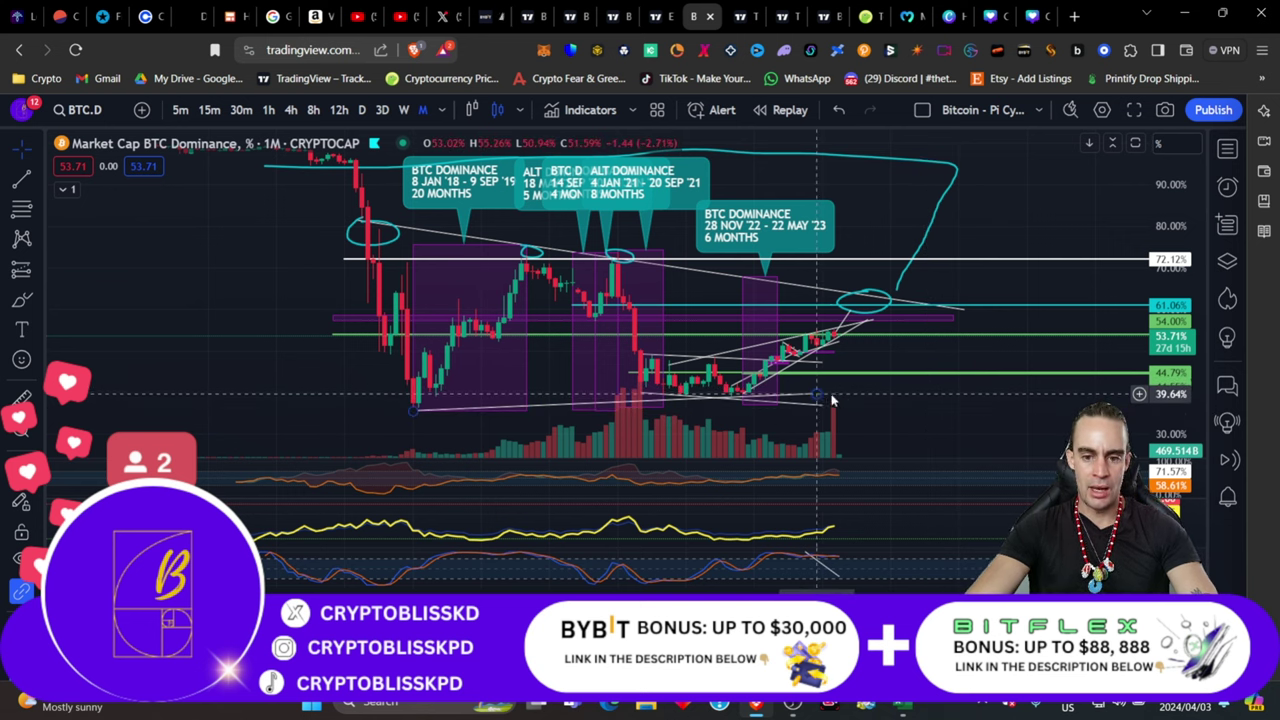
Step: Extend the BTC dominance chart's lower trend line right and measure the drop from the peak
{"action": "left_click_drag", "start_coordinate": [820, 399], "coordinate": [1123, 381]}
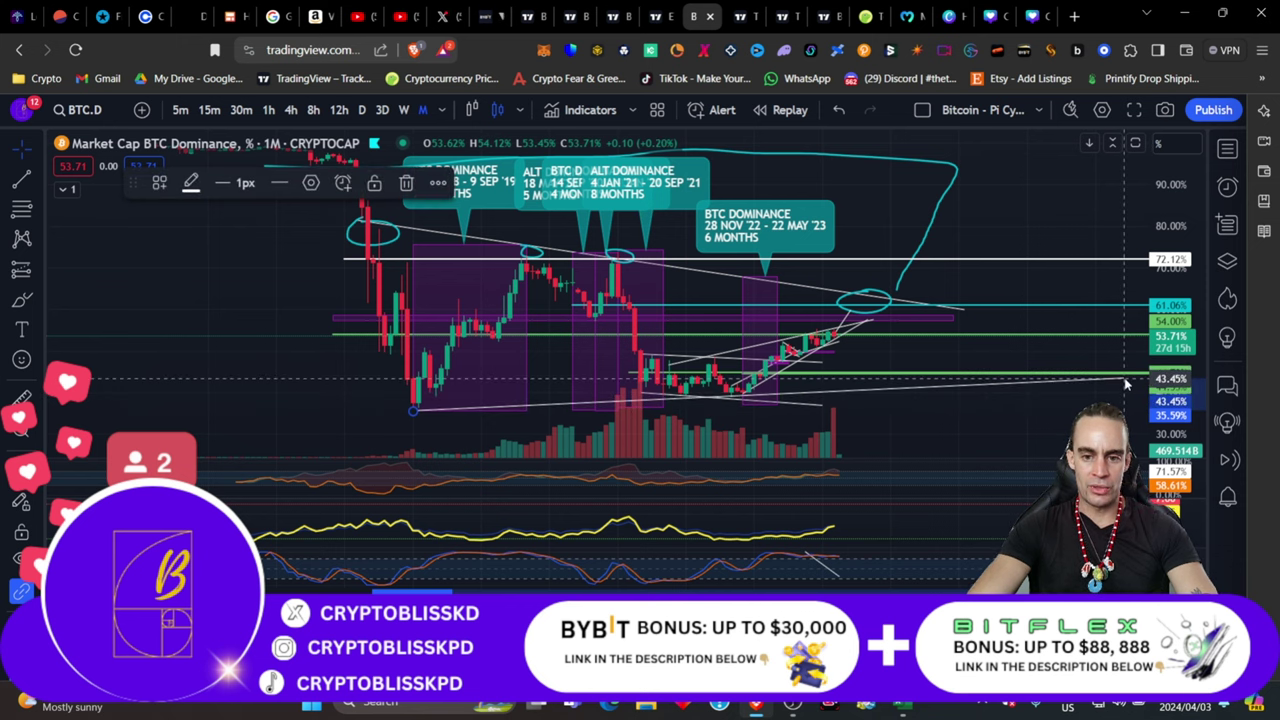
{"action": "left_click", "coordinate": [891, 379]}
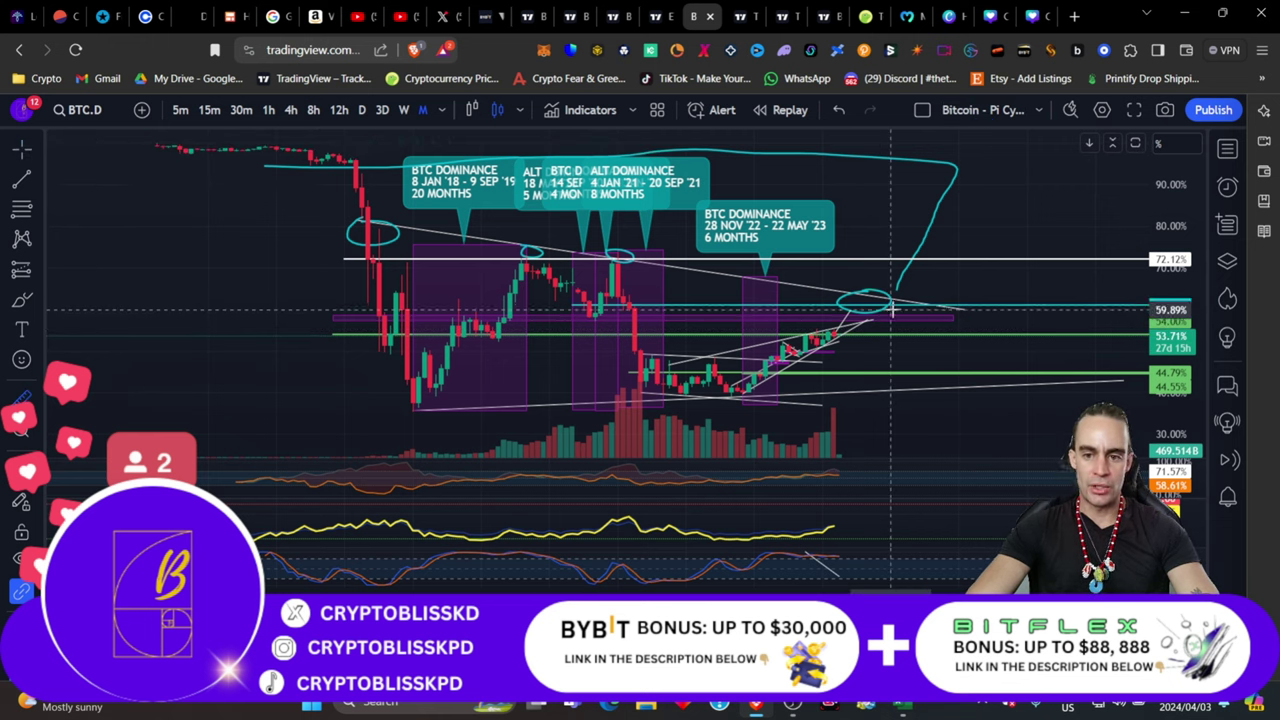
{"action": "left_click", "coordinate": [890, 305], "text": "shift"}
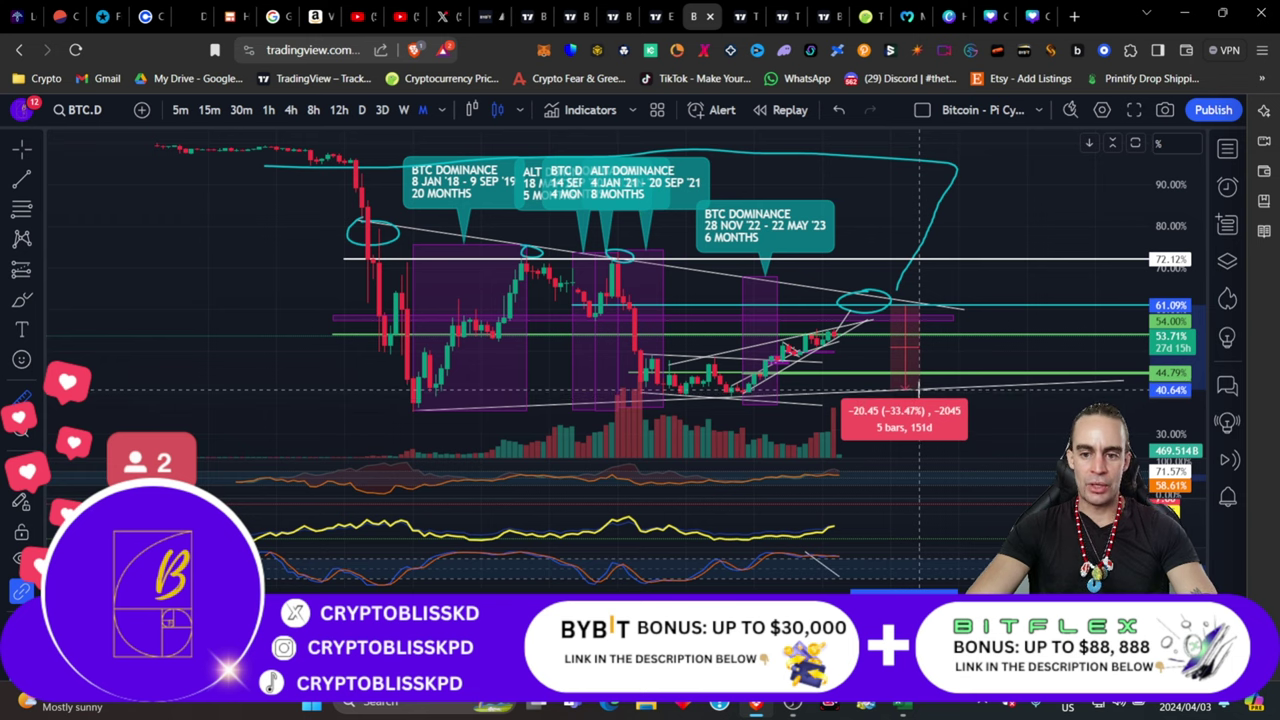
{"action": "left_click", "coordinate": [1033, 421]}
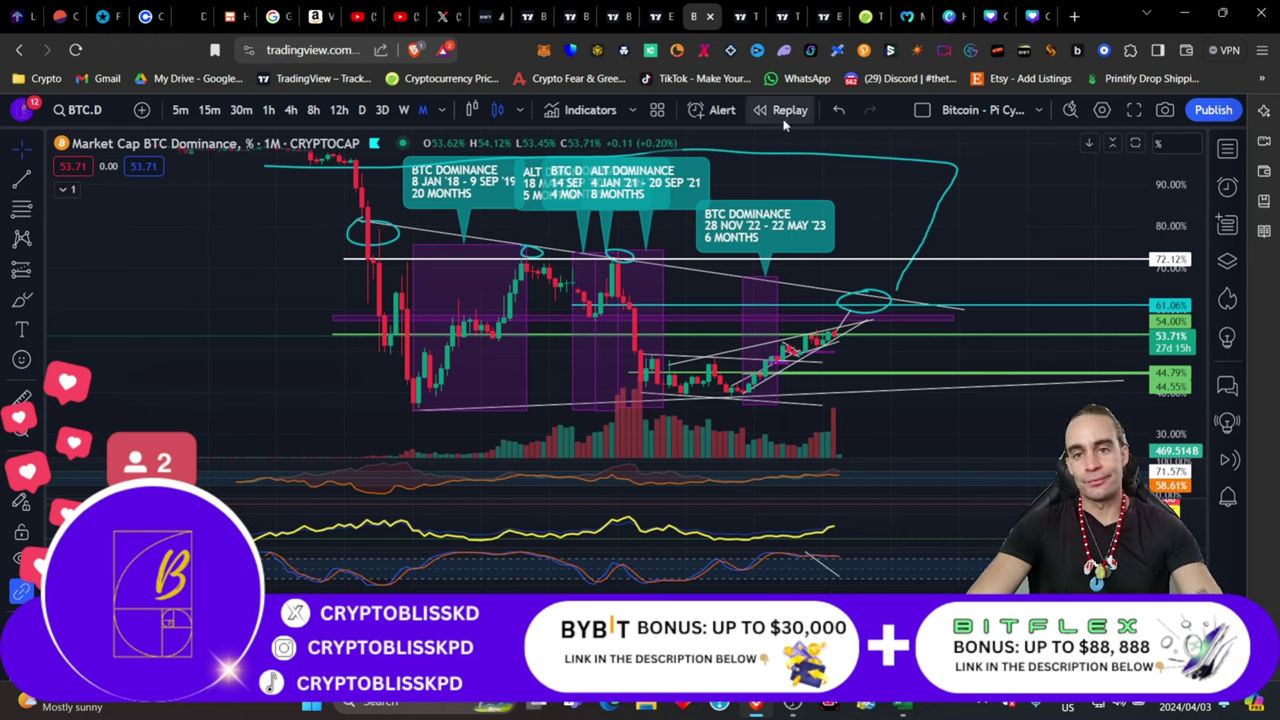
Step: Open the monthly Crypto Total Market Cap chart and zoom onto the recent candles' cup pattern
{"action": "left_click", "coordinate": [738, 17]}
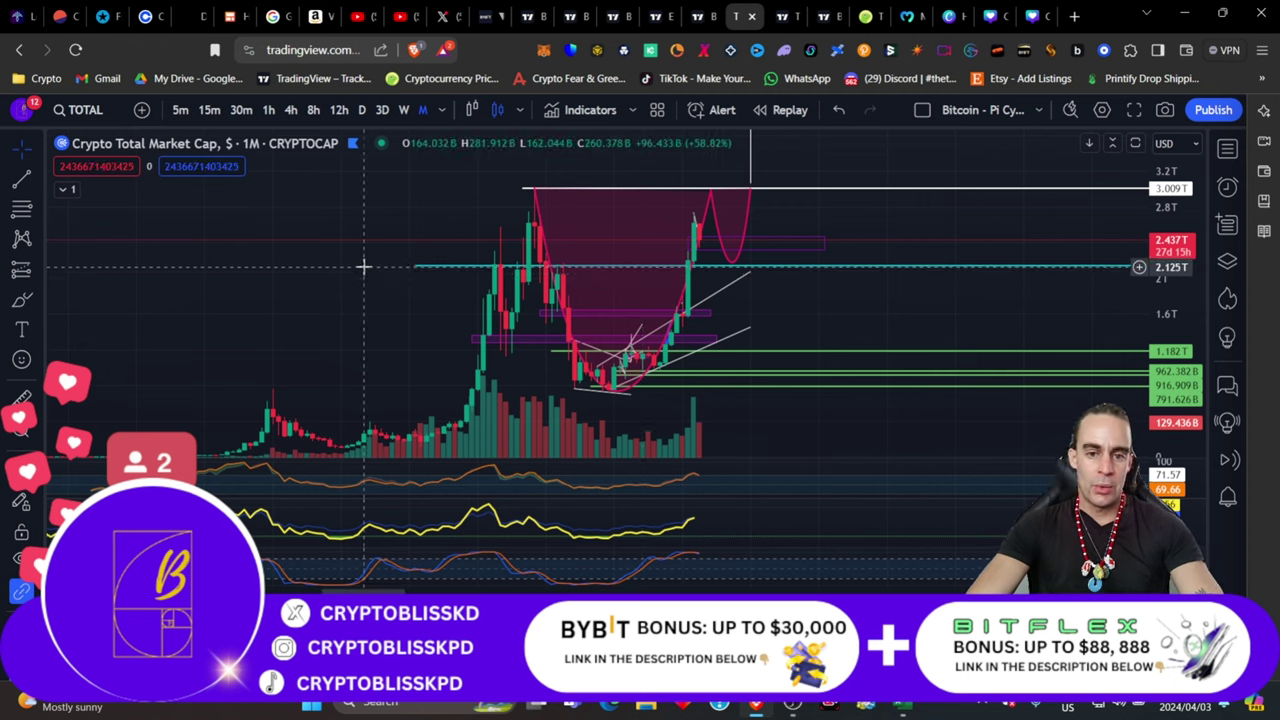
{"action": "scroll", "coordinate": [432, 284], "scroll_direction": "up", "scroll_amount": 3}
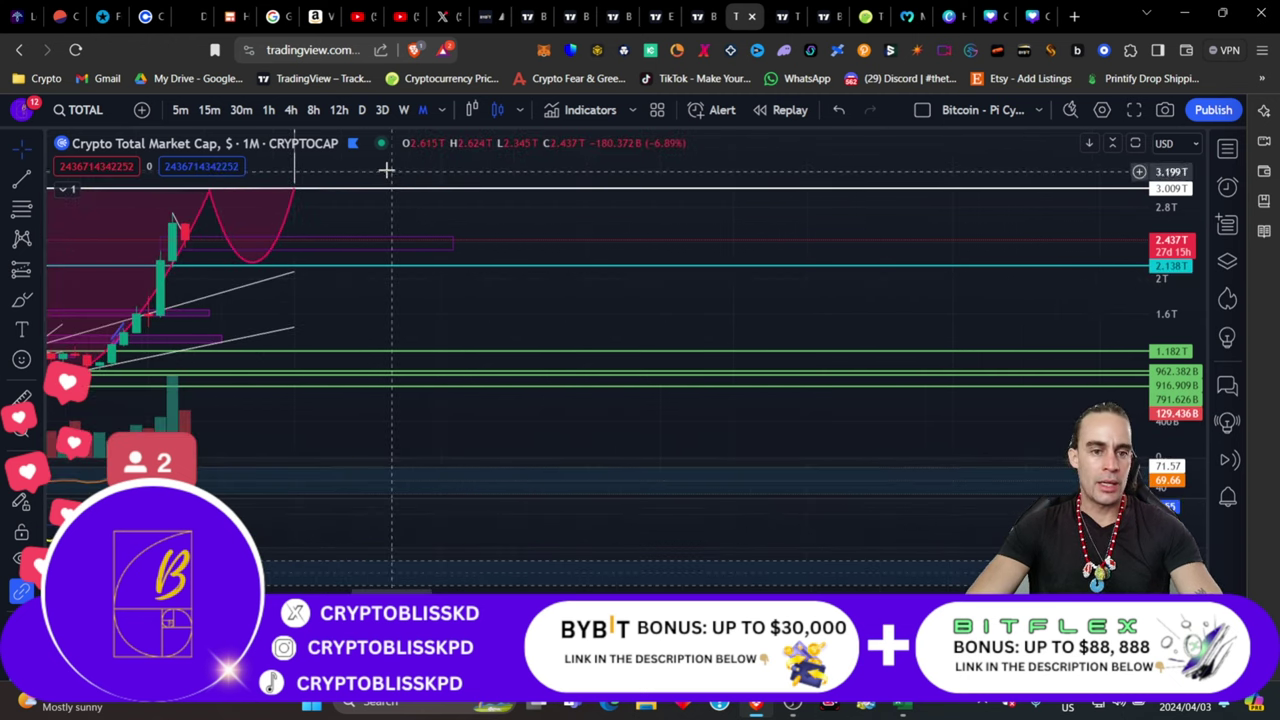
{"action": "left_click_drag", "start_coordinate": [383, 171], "coordinate": [1087, 188]}
{"action": "scroll", "coordinate": [607, 302], "scroll_direction": "down", "scroll_amount": 5}
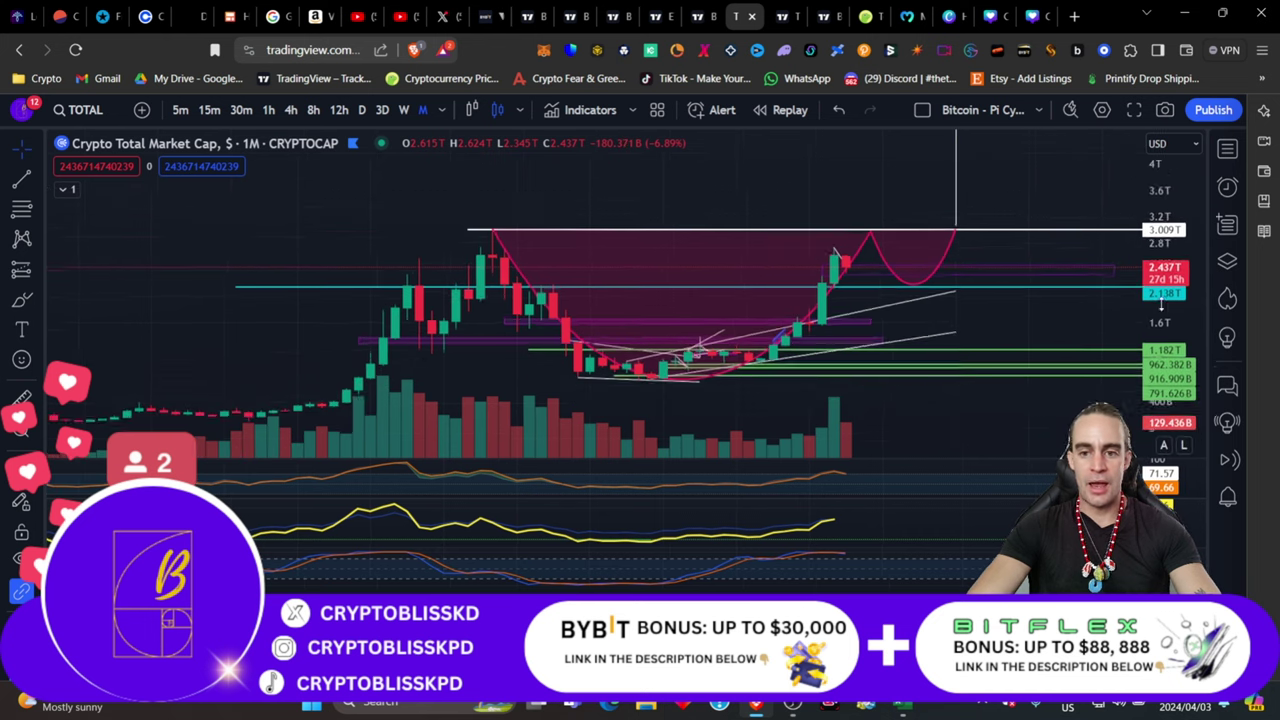
{"action": "scroll", "coordinate": [607, 302], "scroll_direction": "down", "scroll_amount": 2}
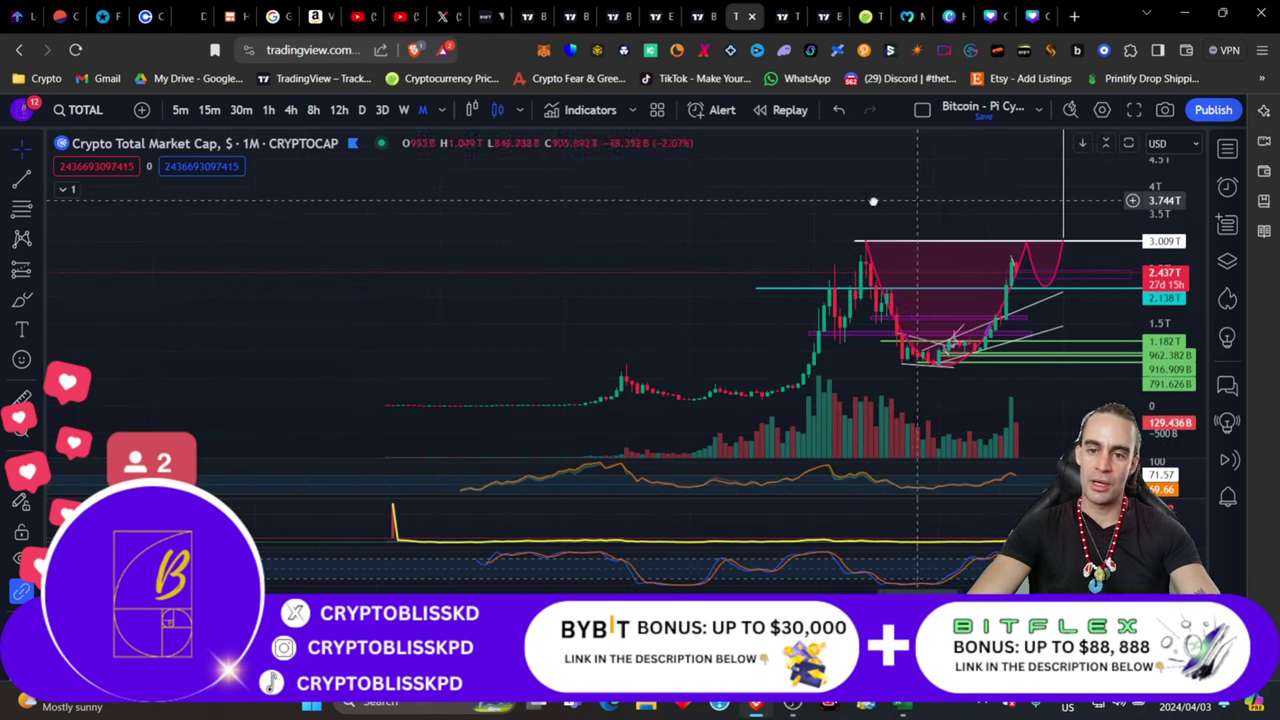
{"action": "scroll", "coordinate": [681, 210], "scroll_direction": "down", "scroll_amount": 2}
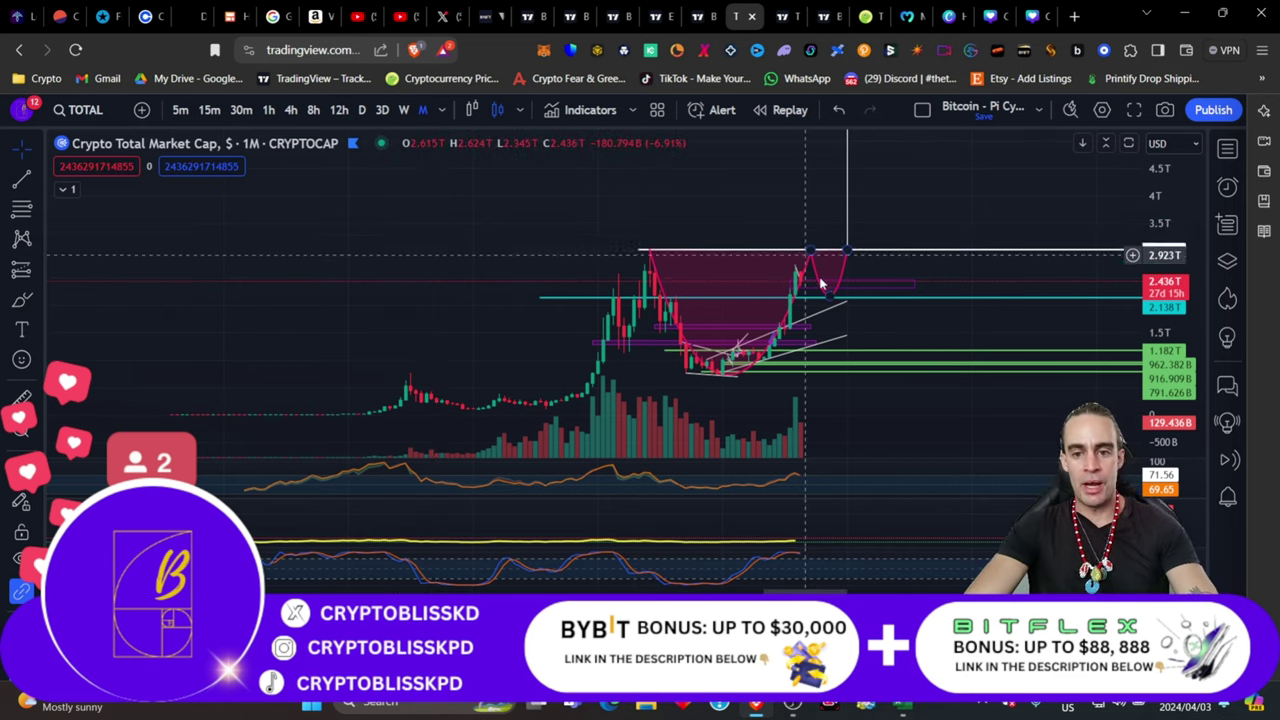
{"action": "left_click_drag", "start_coordinate": [763, 180], "coordinate": [618, 226]}
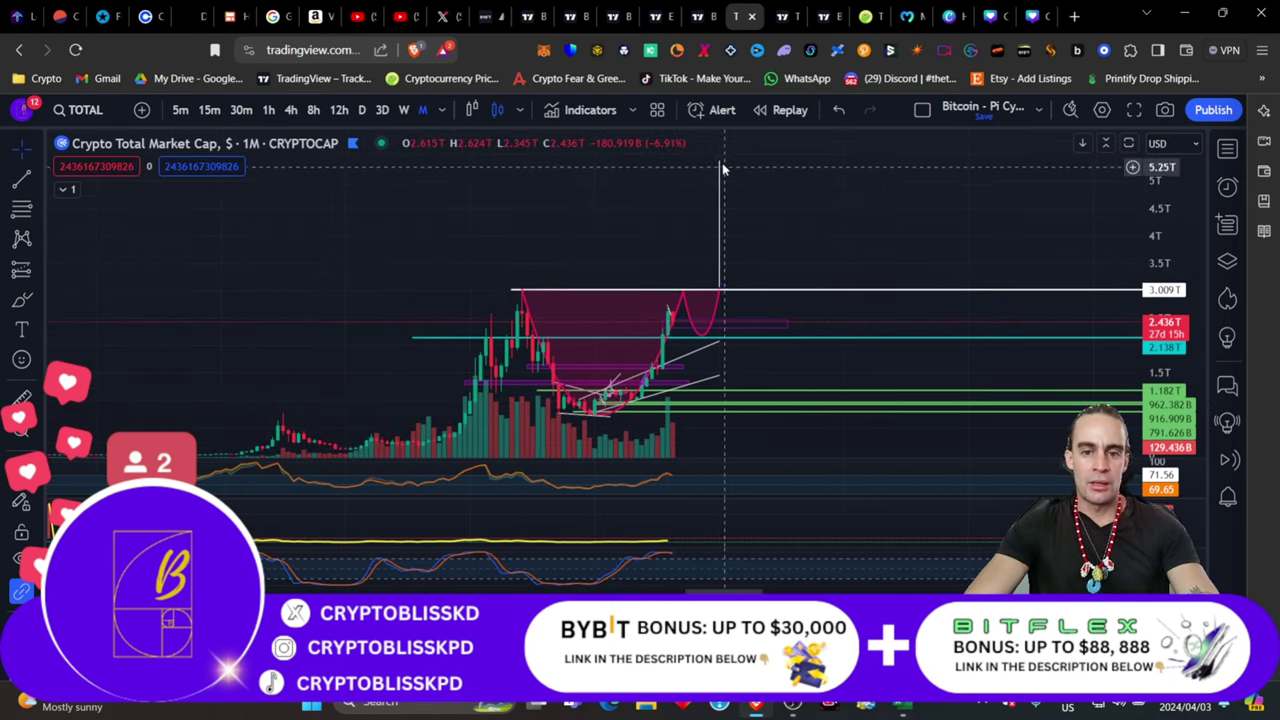
Step: Recenter the Total Market Cap chart to show the cup's projected breakout toward 3.009T
{"action": "left_click", "coordinate": [782, 16]}
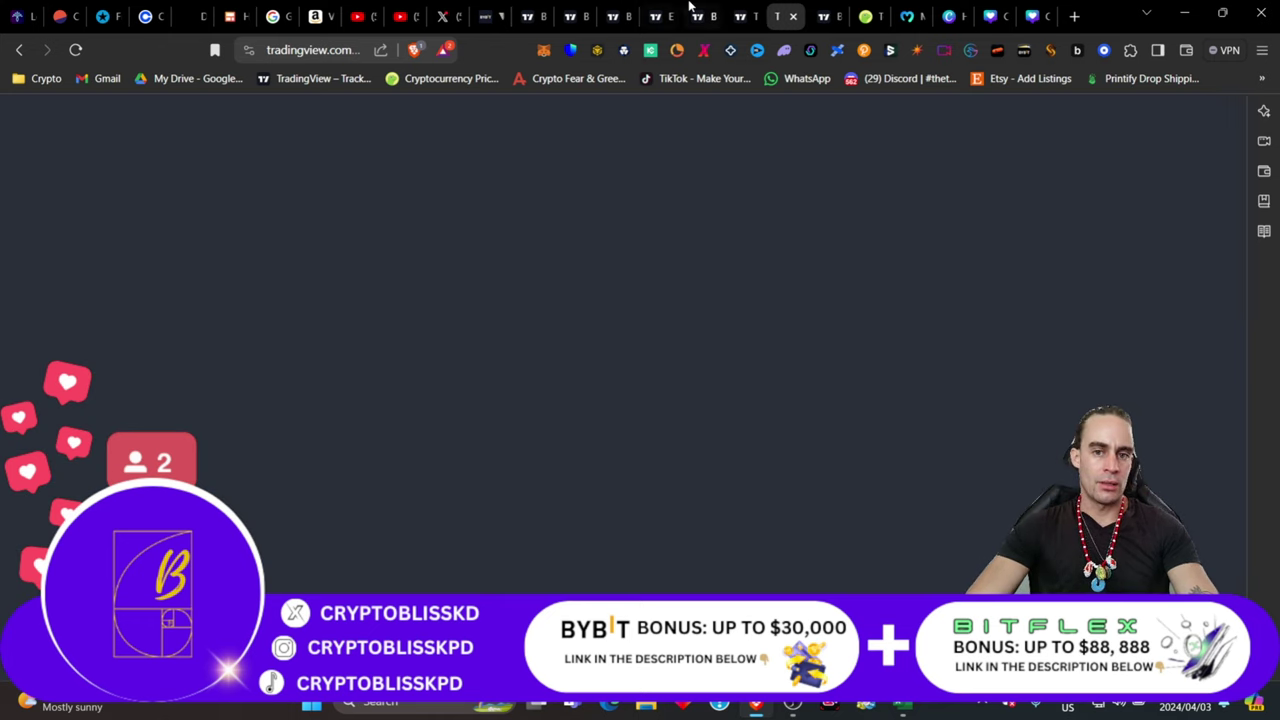
{"action": "left_click", "coordinate": [743, 15]}
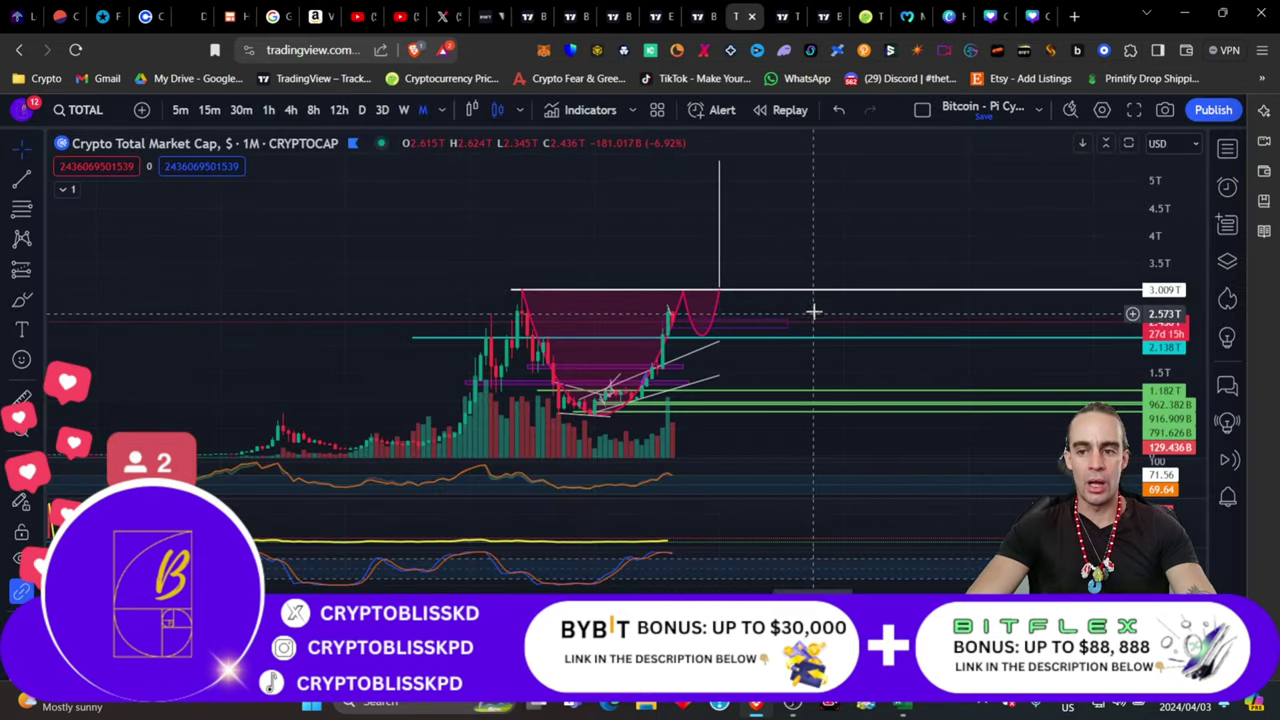
{"action": "left_click_drag", "start_coordinate": [840, 211], "coordinate": [862, 133]}
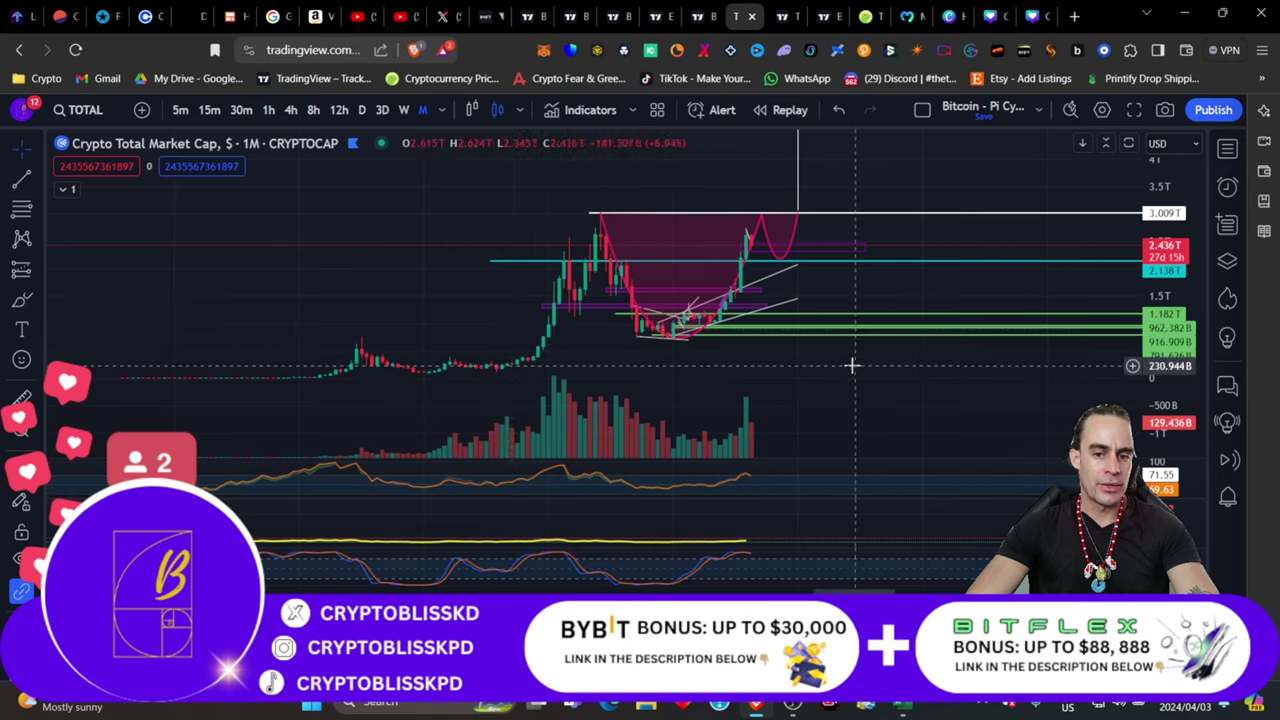
{"action": "left_click_drag", "start_coordinate": [855, 366], "coordinate": [800, 432]}
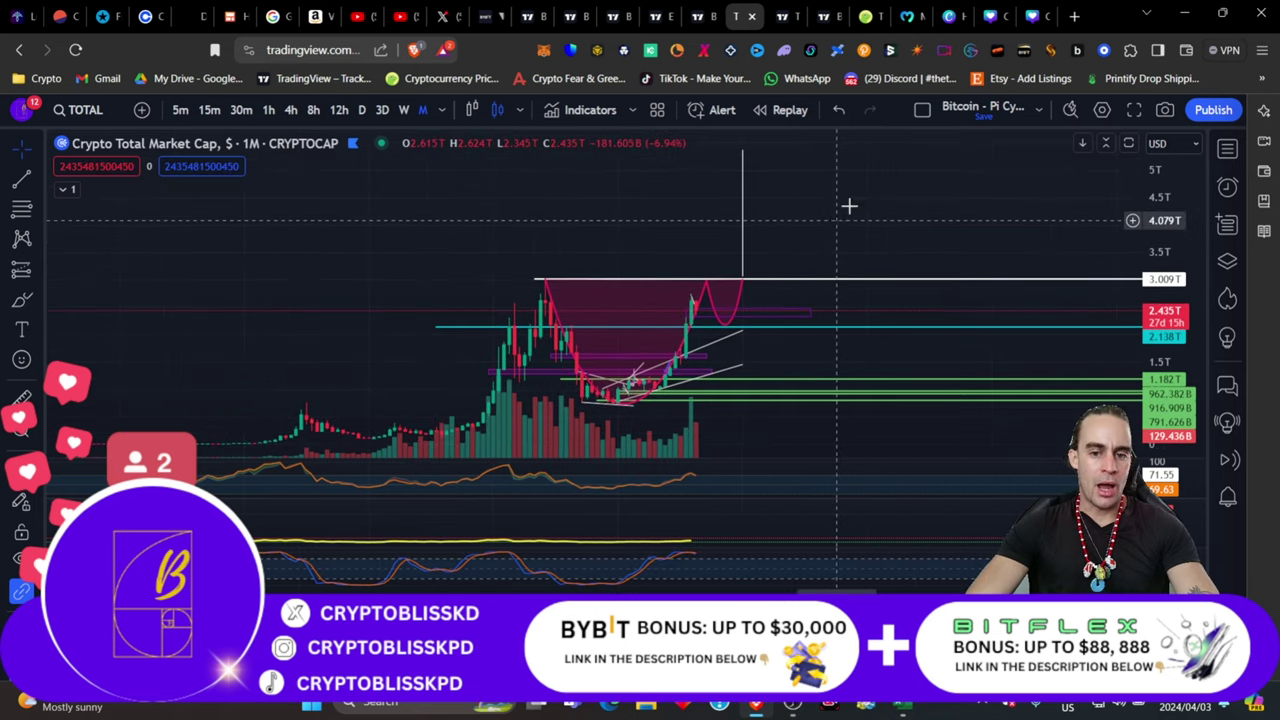
{"action": "left_click_drag", "start_coordinate": [539, 383], "coordinate": [571, 329]}
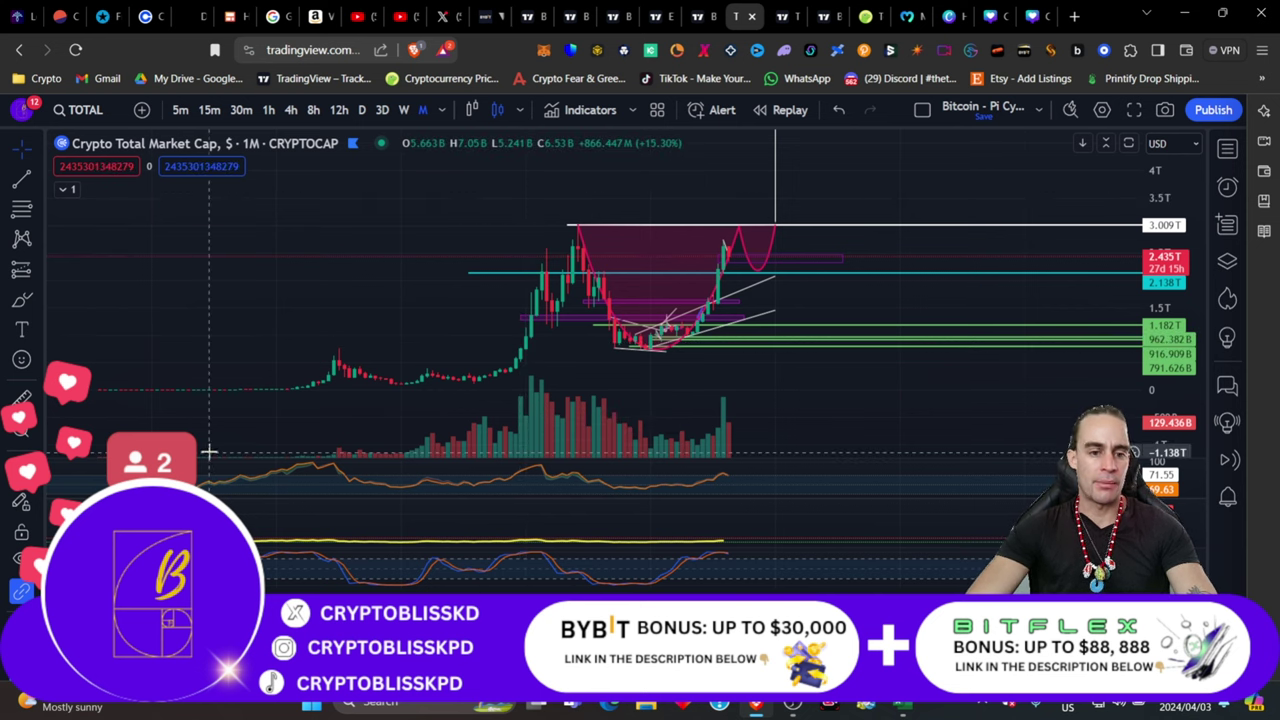
{"action": "left_click_drag", "start_coordinate": [894, 186], "coordinate": [682, 259]}
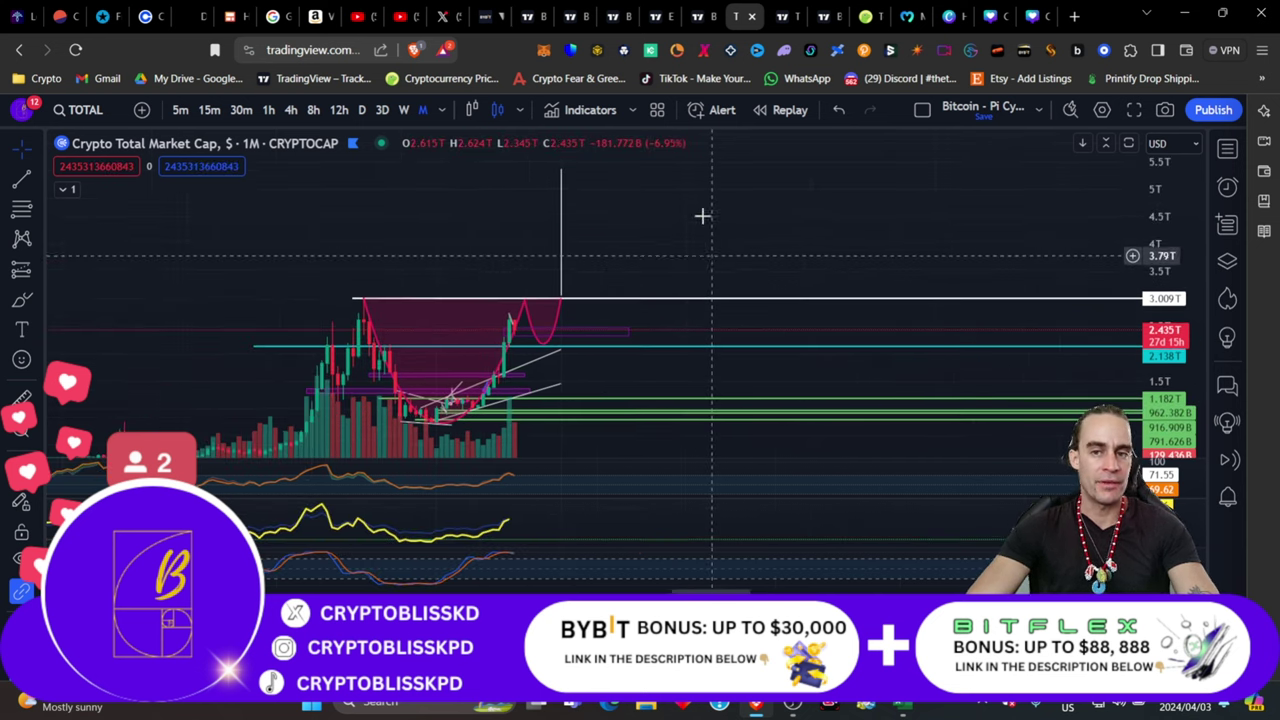
Step: Open the TOTAL3 chart and rescale it so the full yellow arrow toward 1.082T is visible
{"action": "left_click", "coordinate": [781, 22]}
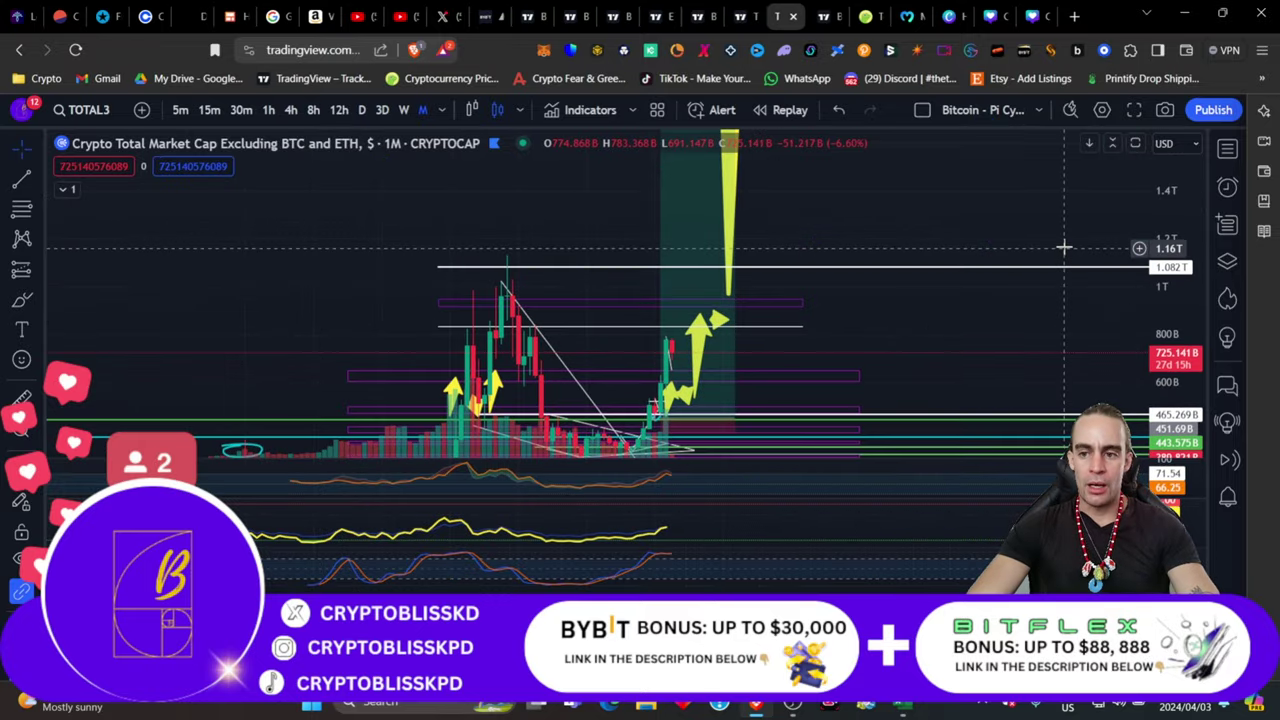
{"action": "left_click_drag", "start_coordinate": [1168, 235], "coordinate": [1170, 318]}
{"action": "left_click_drag", "start_coordinate": [1006, 209], "coordinate": [971, 380]}
{"action": "scroll", "coordinate": [966, 394], "scroll_direction": "down", "scroll_amount": 2}
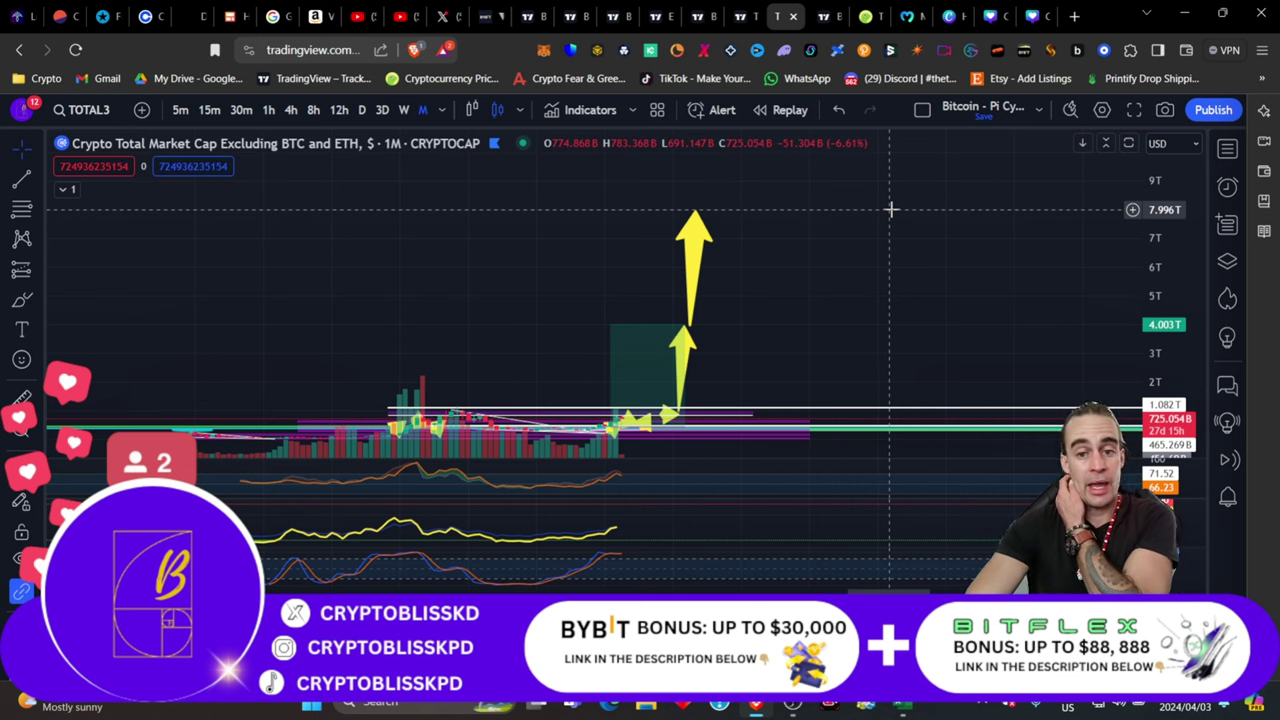
{"action": "left_click_drag", "start_coordinate": [846, 343], "coordinate": [903, 225]}
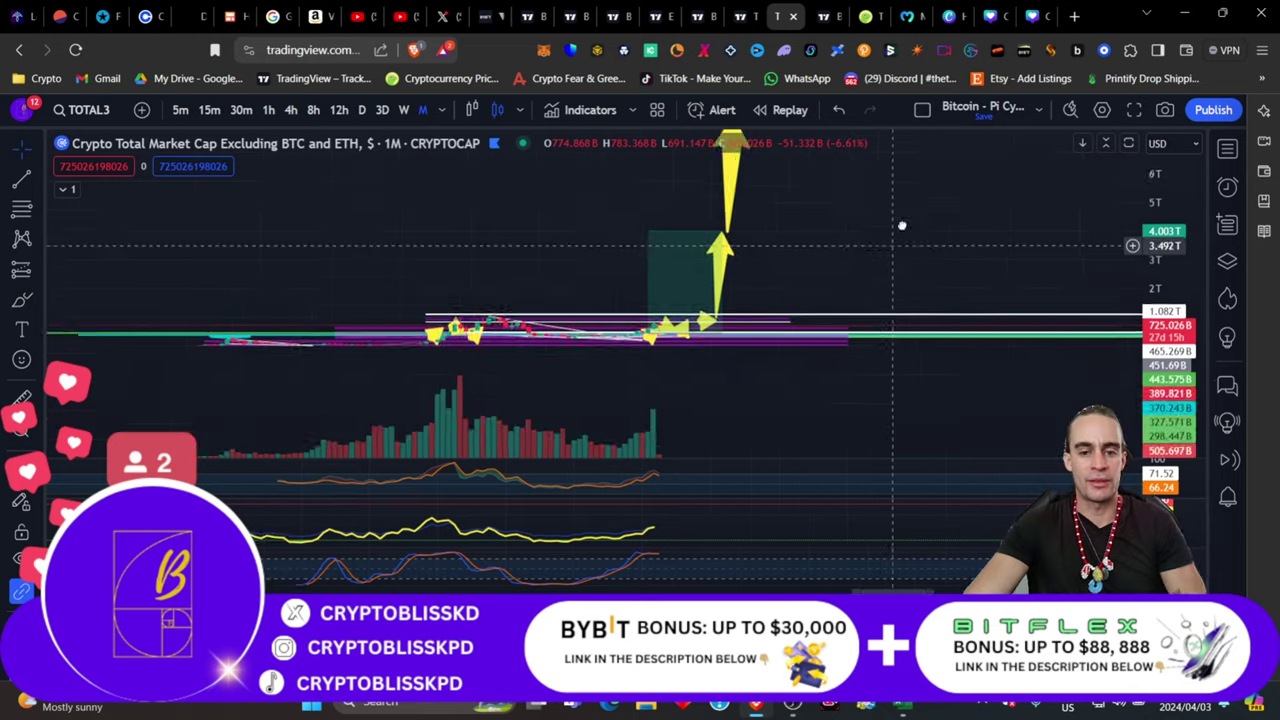
{"action": "key", "text": "alt+r"}
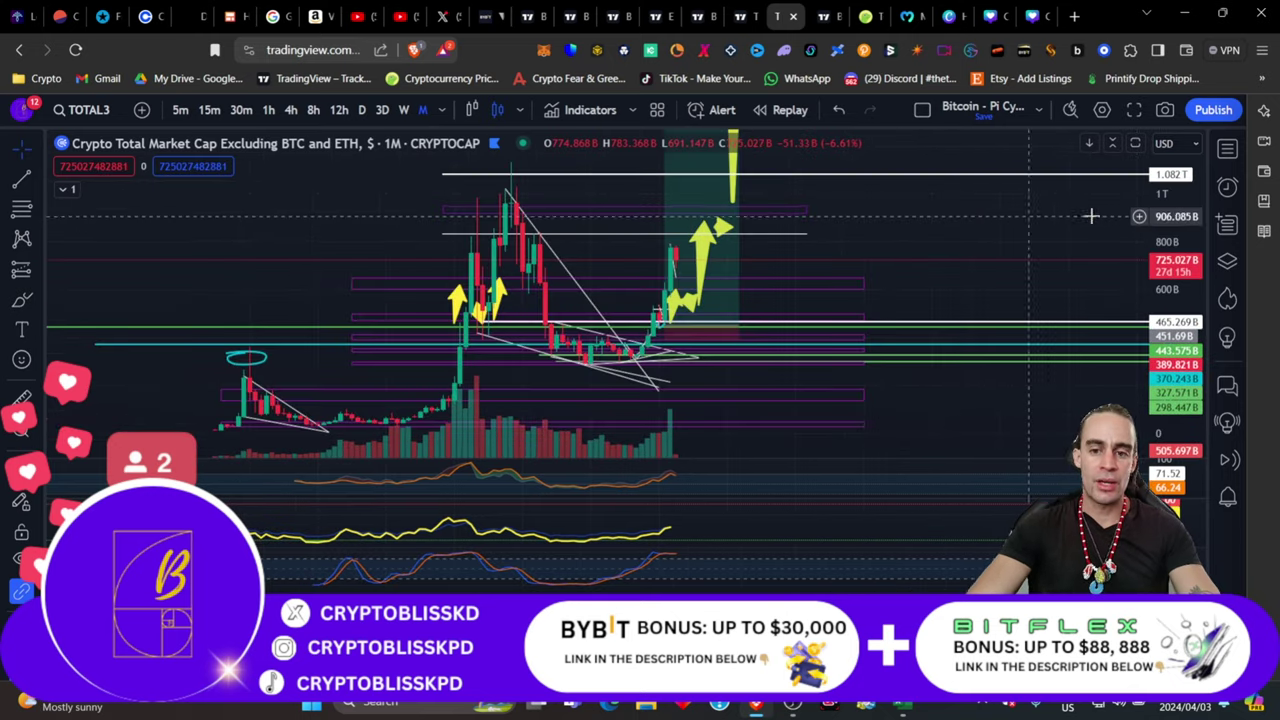
{"action": "scroll", "coordinate": [1100, 215], "scroll_direction": "down", "scroll_amount": 3}
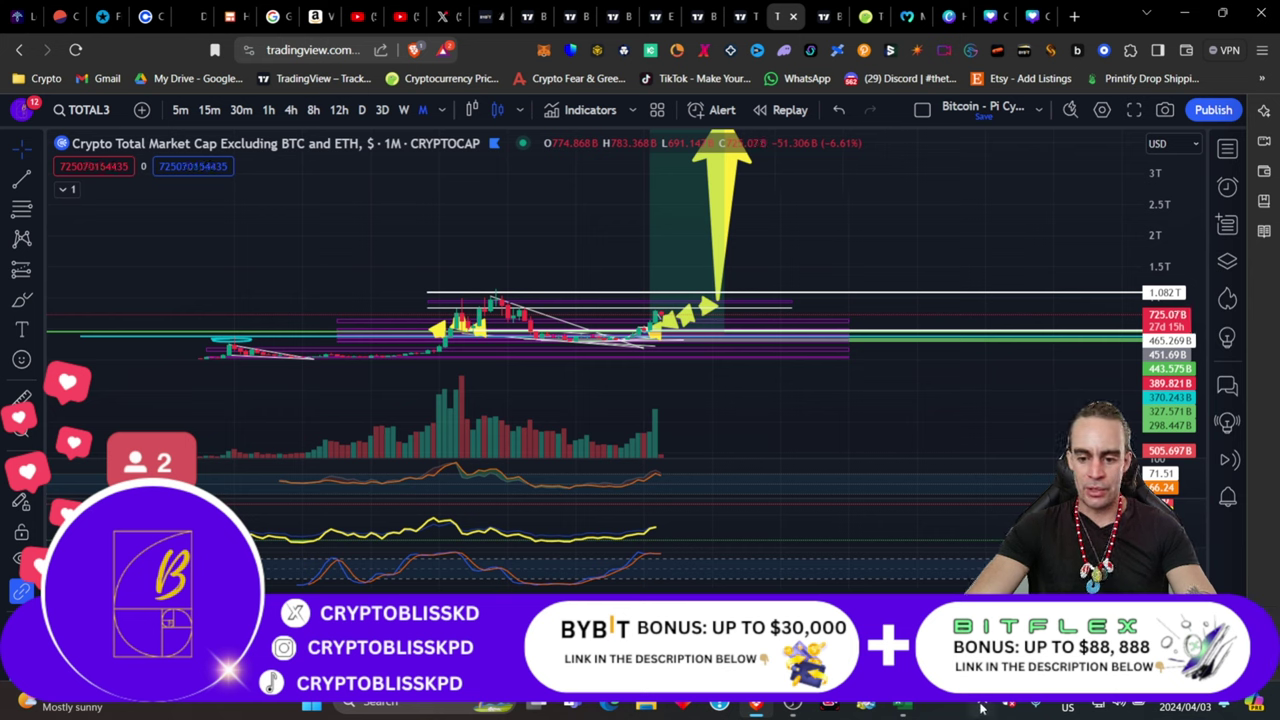
{"action": "mouse_move", "coordinate": [985, 706]}
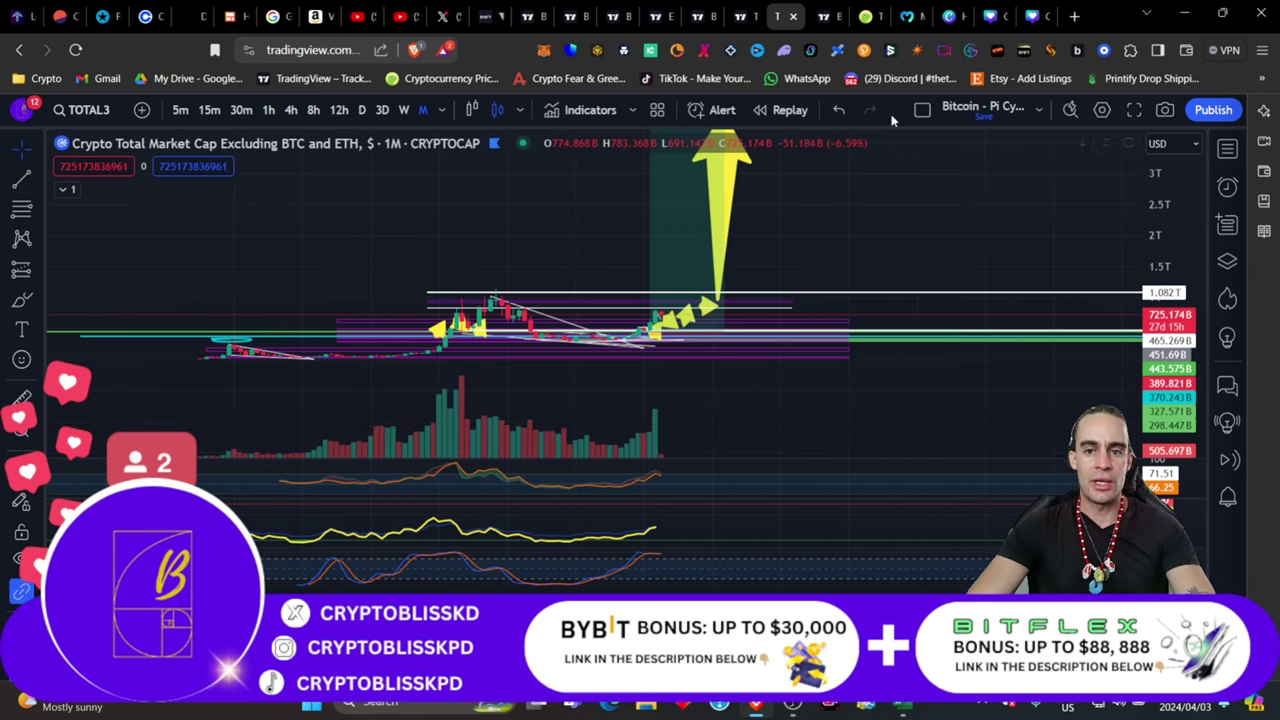
Step: Browse the Crypto Bliss YouTube Videos grid, then return to CoinGecko's Top DePIN Coins page
{"action": "left_click", "coordinate": [866, 17]}
{"action": "scroll", "coordinate": [240, 316], "scroll_direction": "down", "scroll_amount": 2}
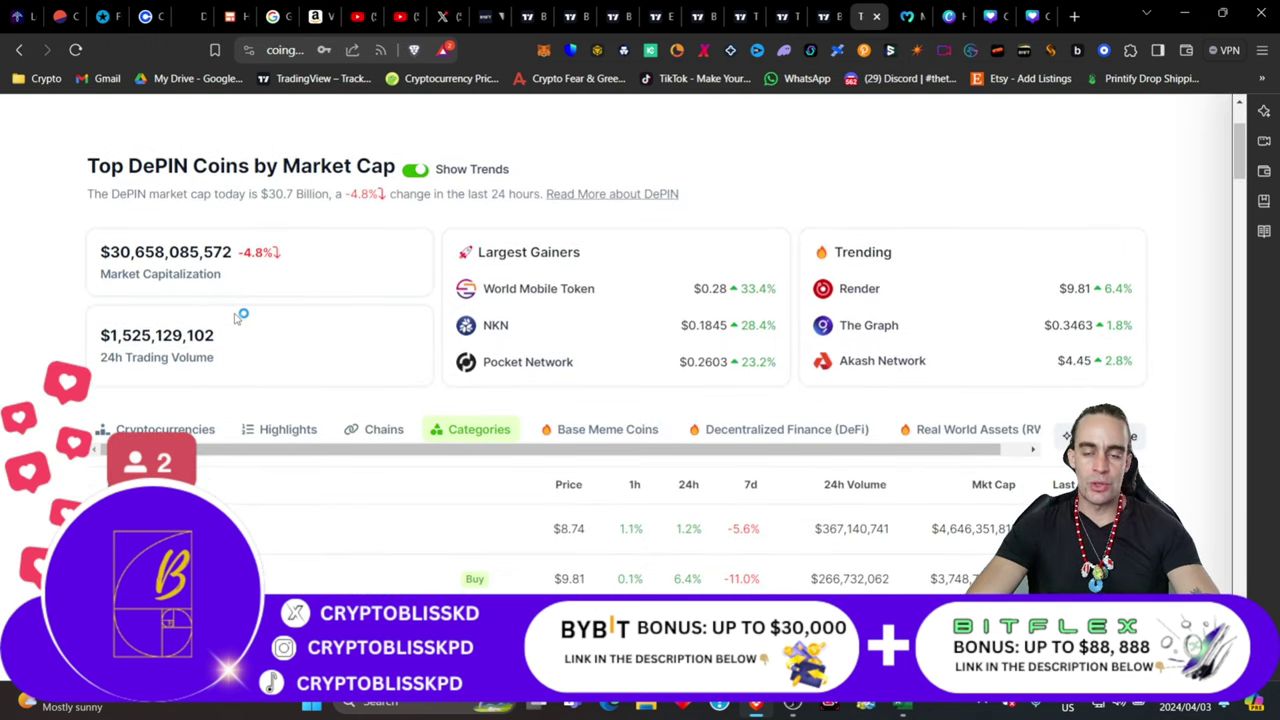
{"action": "left_click", "coordinate": [398, 20]}
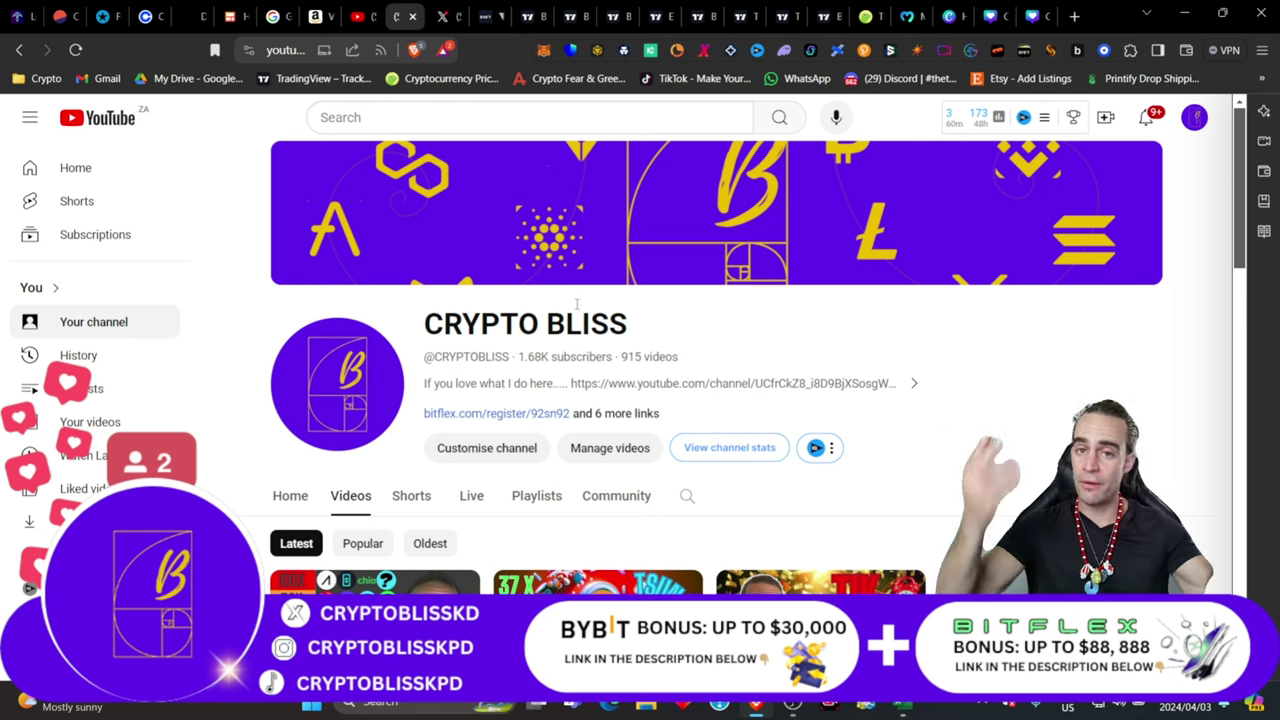
{"action": "scroll", "coordinate": [520, 330], "scroll_direction": "down", "scroll_amount": 3}
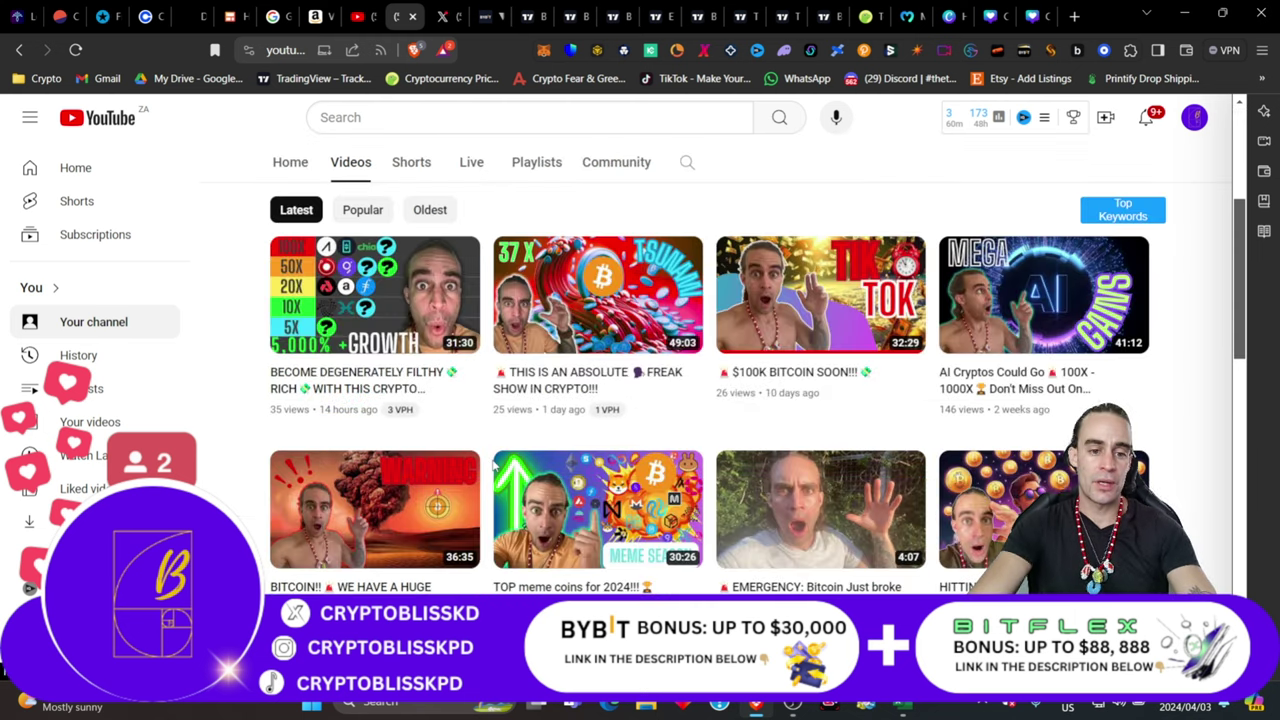
{"action": "scroll", "coordinate": [435, 477], "scroll_direction": "down", "scroll_amount": 2}
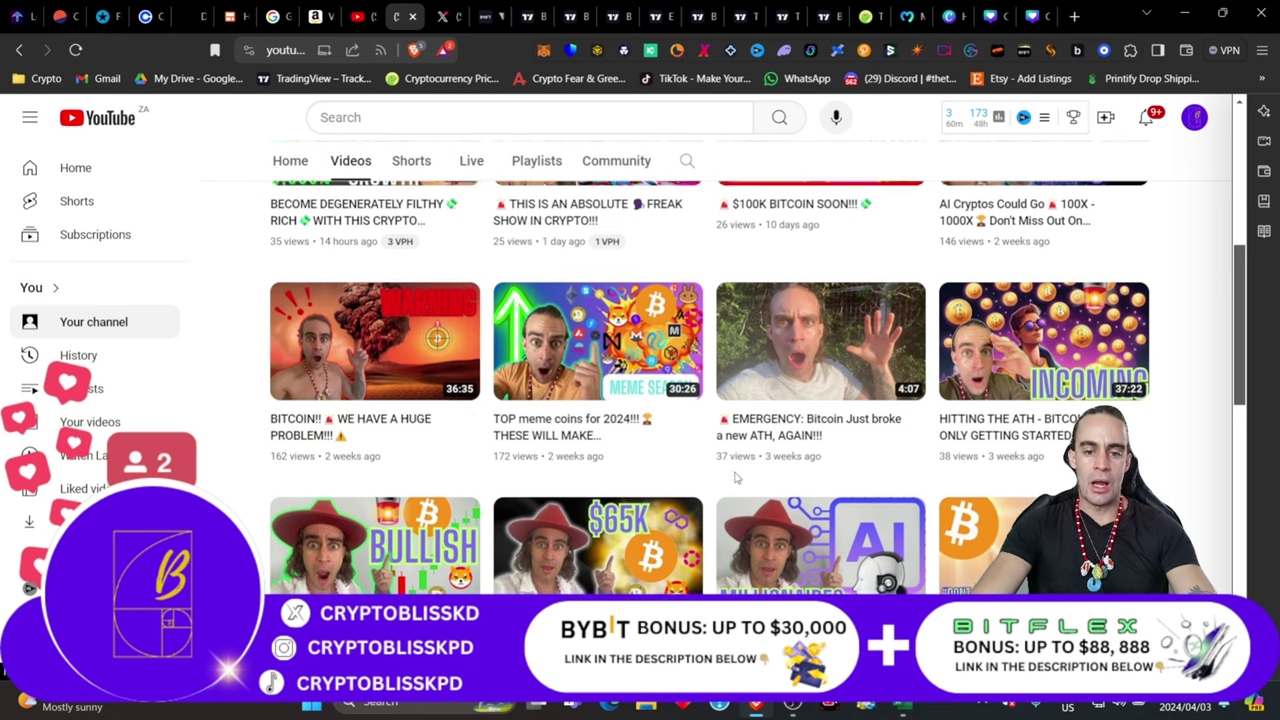
{"action": "scroll", "coordinate": [600, 390], "scroll_direction": "down", "scroll_amount": 2}
{"action": "scroll", "coordinate": [660, 410], "scroll_direction": "up", "scroll_amount": 2}
{"action": "scroll", "coordinate": [838, 522], "scroll_direction": "down", "scroll_amount": 5}
{"action": "scroll", "coordinate": [838, 520], "scroll_direction": "up", "scroll_amount": 4}
{"action": "scroll", "coordinate": [838, 522], "scroll_direction": "up", "scroll_amount": 10}
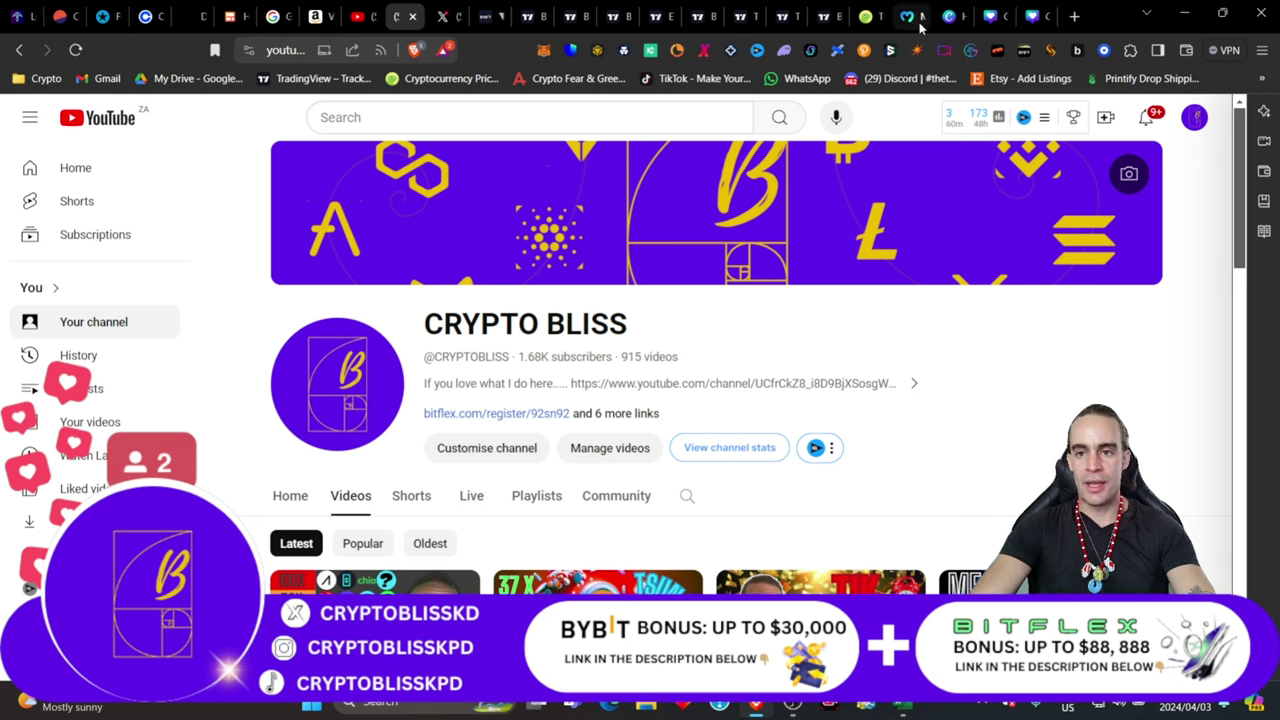
{"action": "left_click", "coordinate": [864, 20]}
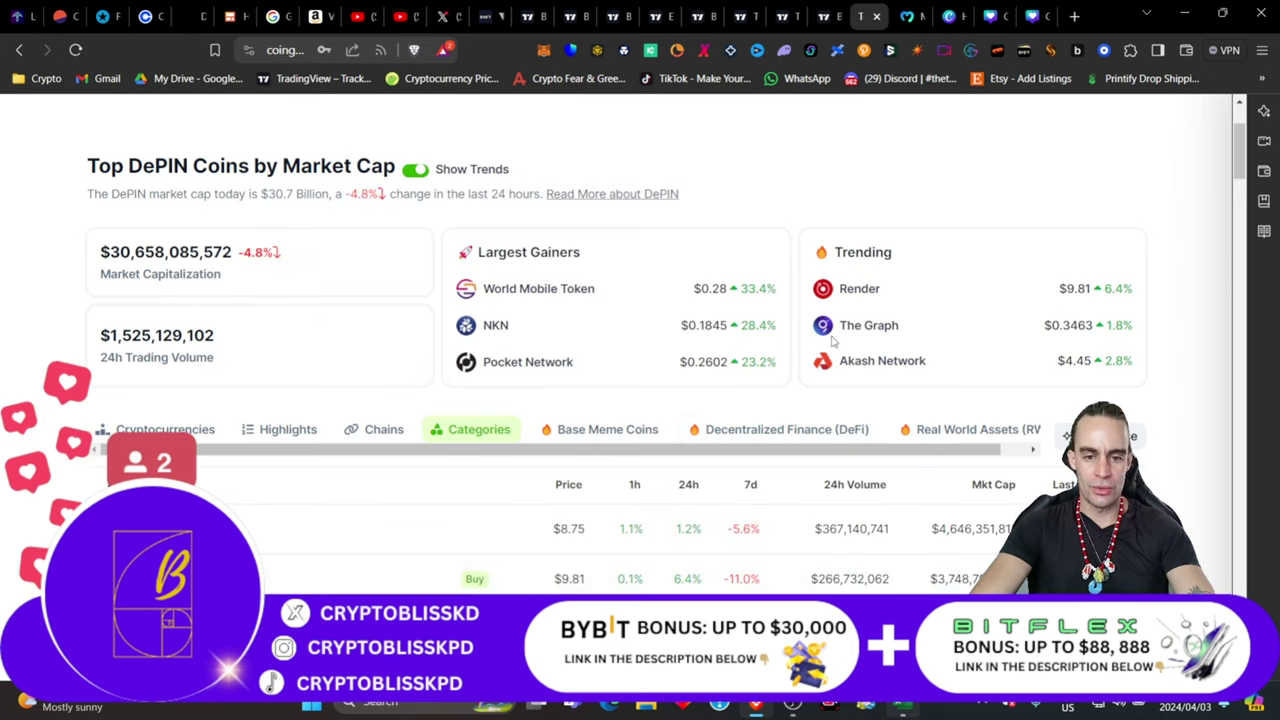
Step: Switch to the DEPIN DEGENERACY workbook and scroll down to the Medium Risk header
{"action": "key", "text": "alt+Tab"}
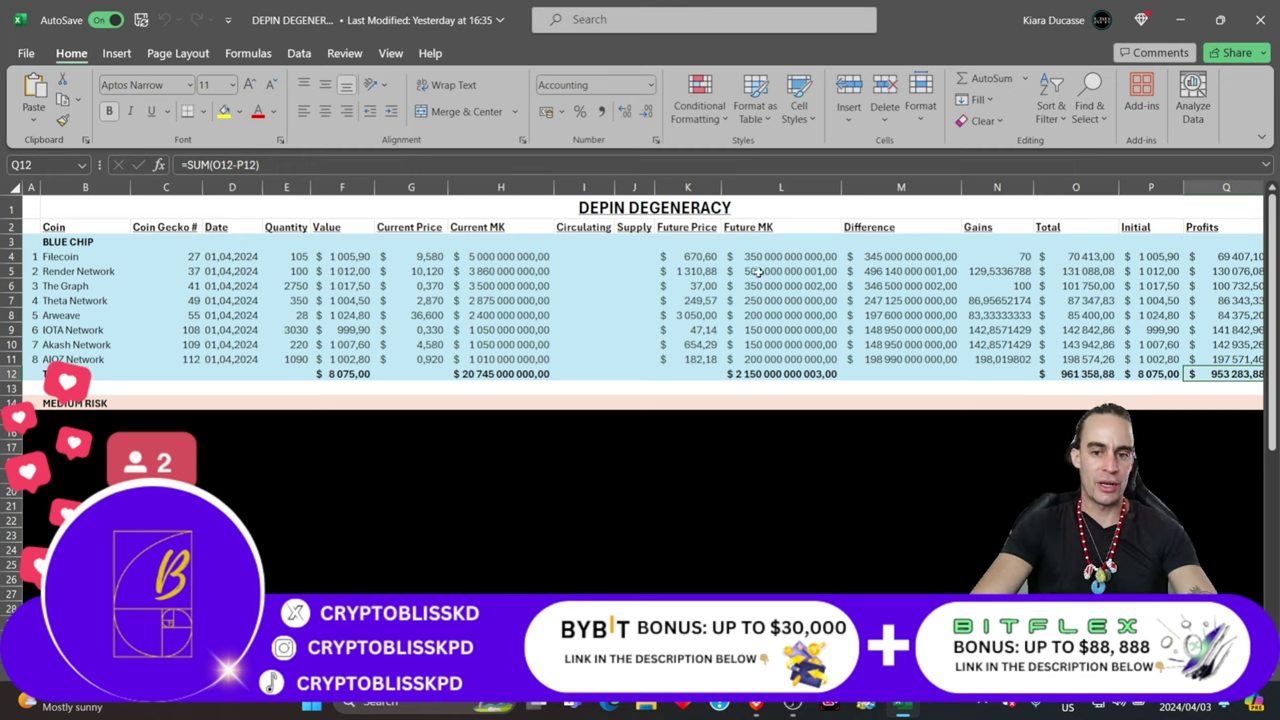
{"action": "scroll", "coordinate": [680, 485], "scroll_direction": "right", "scroll_amount": 1}
{"action": "scroll", "coordinate": [680, 485], "scroll_direction": "left", "scroll_amount": 1}
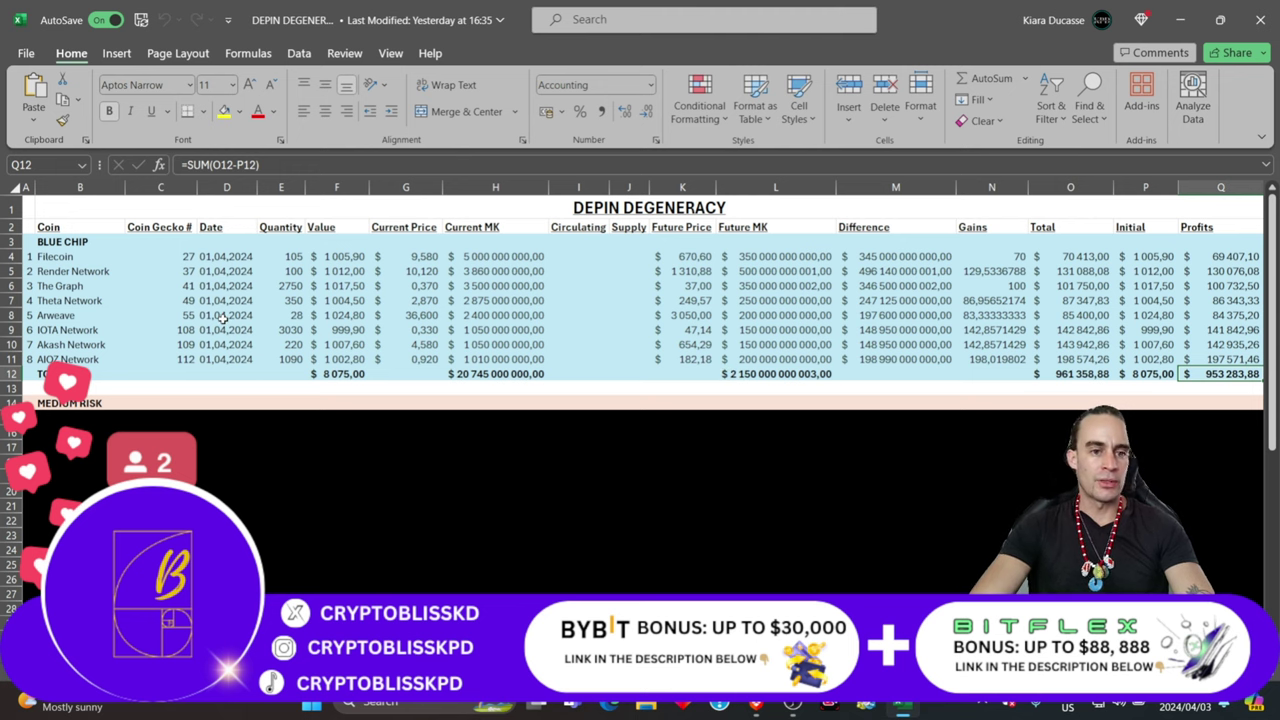
{"action": "scroll", "coordinate": [222, 318], "scroll_direction": "down", "scroll_amount": 3}
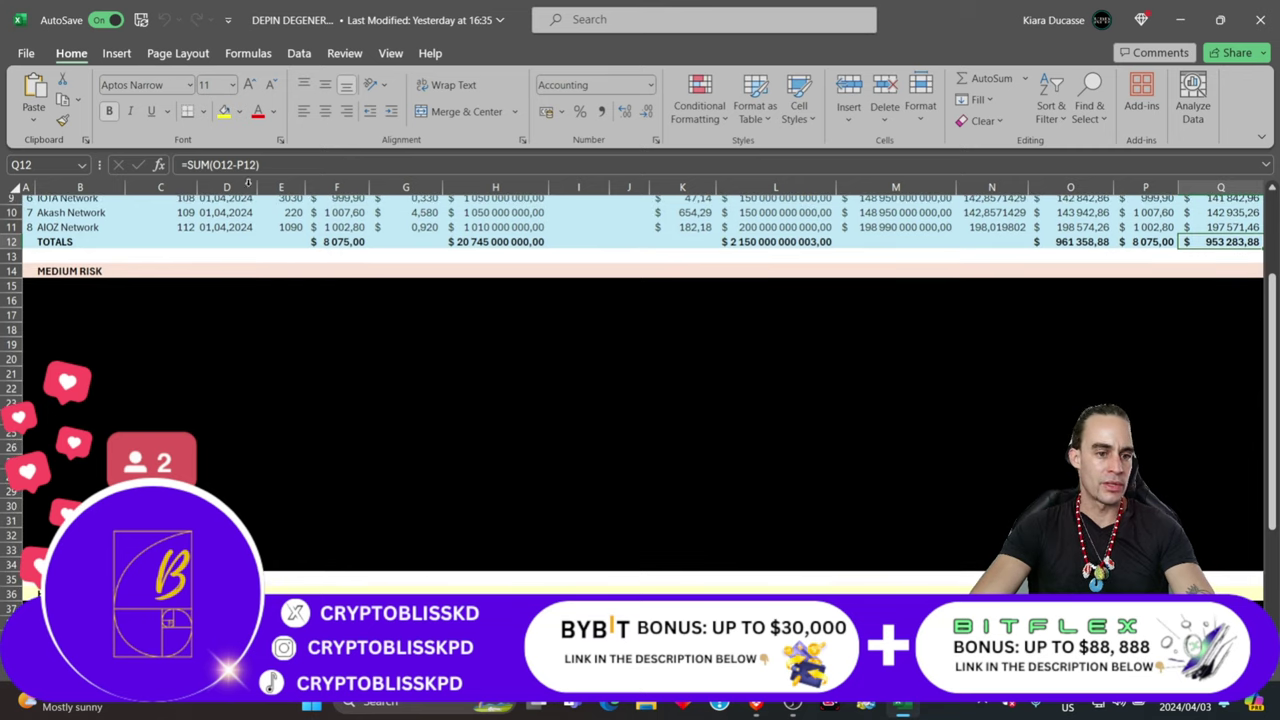
Step: Fill the Helium Network row A15:Q15 with the light orange theme colour
{"action": "left_click", "coordinate": [238, 116]}
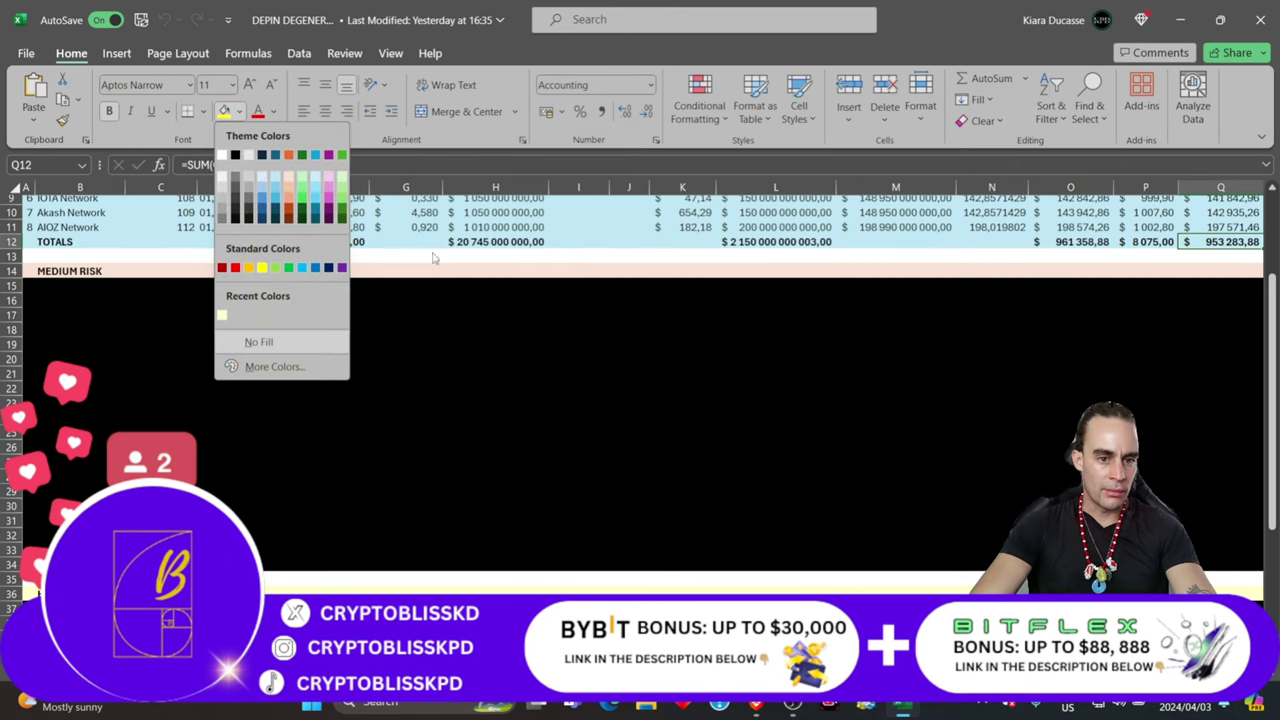
{"action": "key", "text": "Escape"}
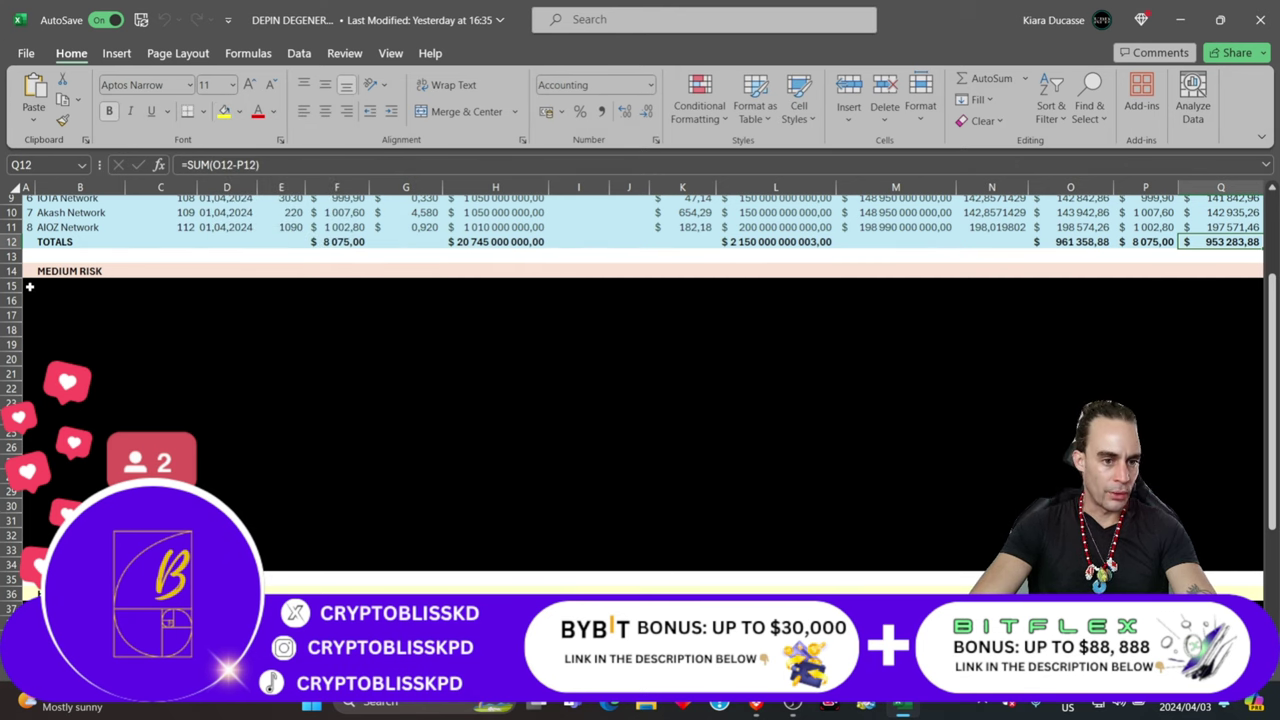
{"action": "left_click_drag", "start_coordinate": [29, 286], "coordinate": [1140, 288]}
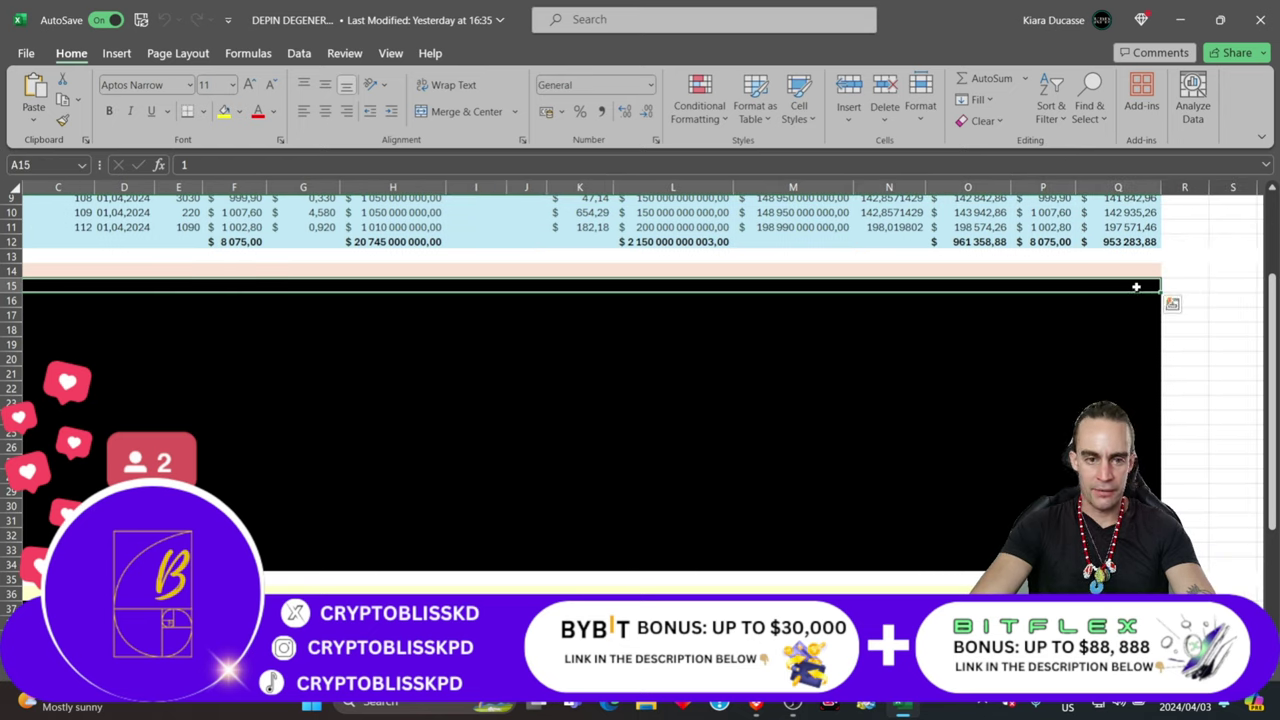
{"action": "left_click", "coordinate": [240, 112]}
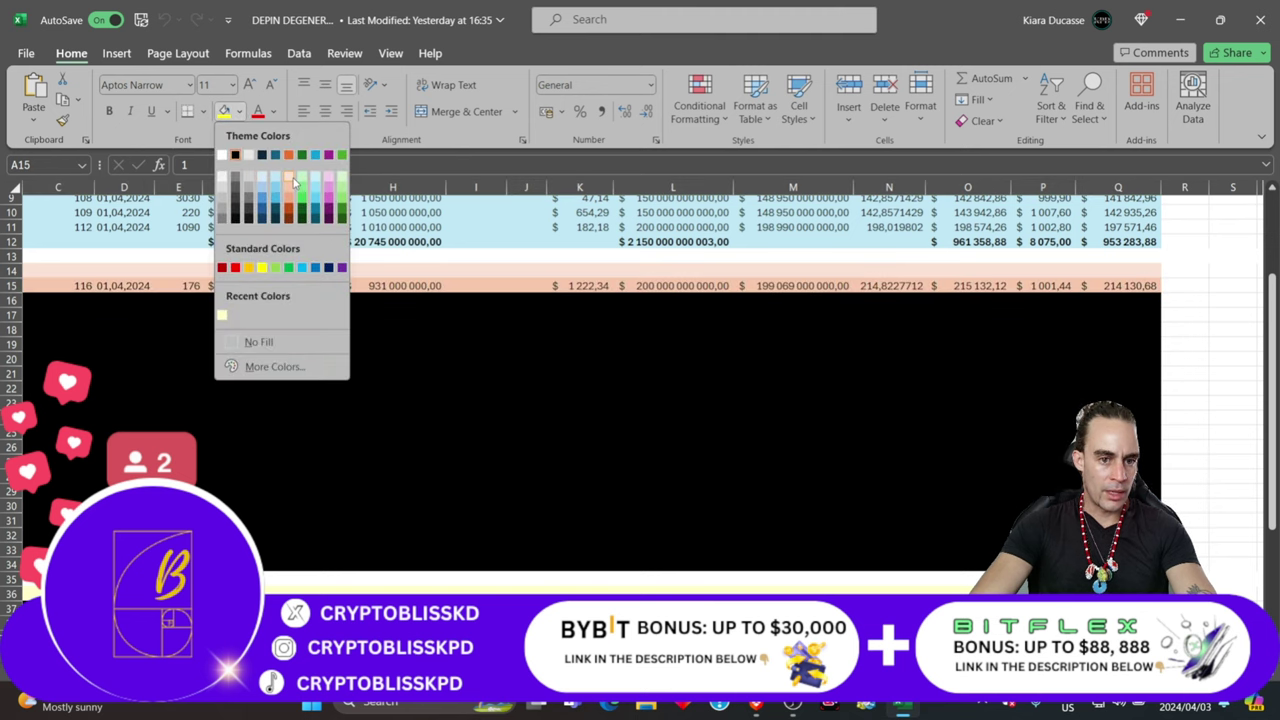
{"action": "left_click", "coordinate": [292, 181]}
{"action": "scroll", "coordinate": [811, 526], "scroll_direction": "left", "scroll_amount": 2}
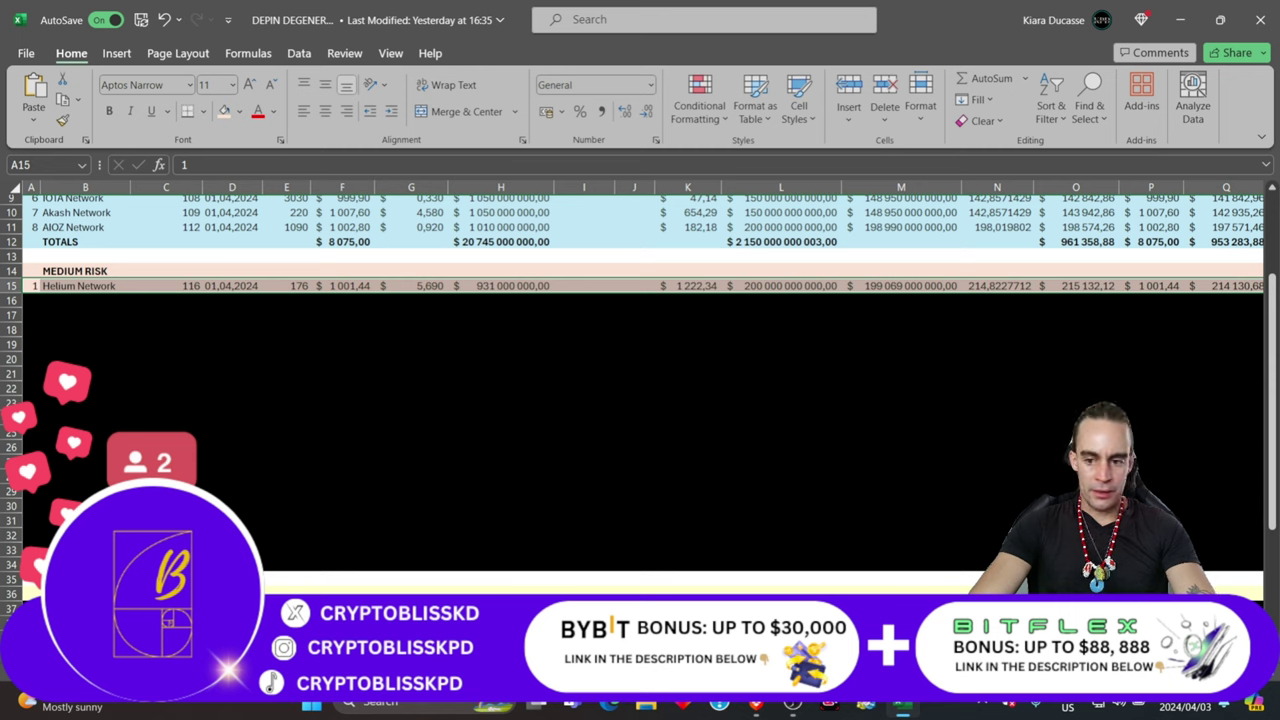
{"action": "left_click", "coordinate": [232, 358]}
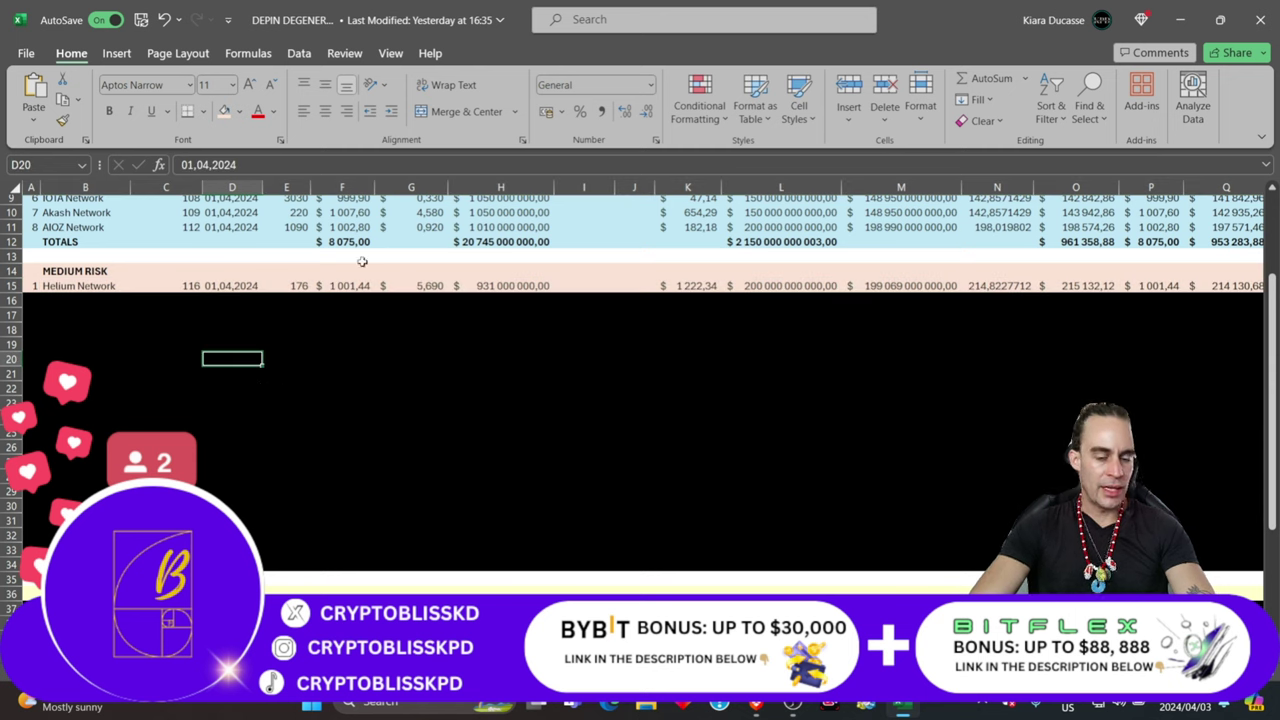
Step: Find Helium at $5.83 in CoinGecko's DePIN table, then return to the spreadsheet
{"action": "key", "text": "alt+Tab"}
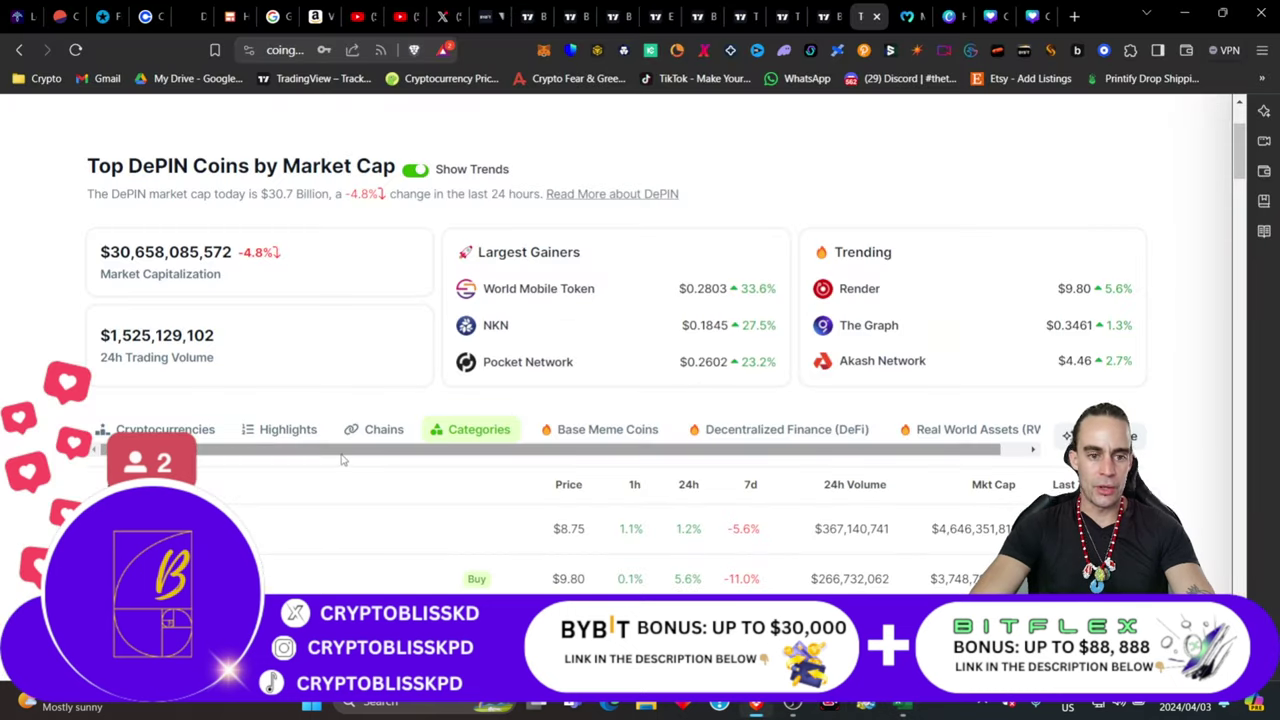
{"action": "scroll", "coordinate": [337, 463], "scroll_direction": "down", "scroll_amount": 2}
{"action": "scroll", "coordinate": [337, 463], "scroll_direction": "down", "scroll_amount": 3}
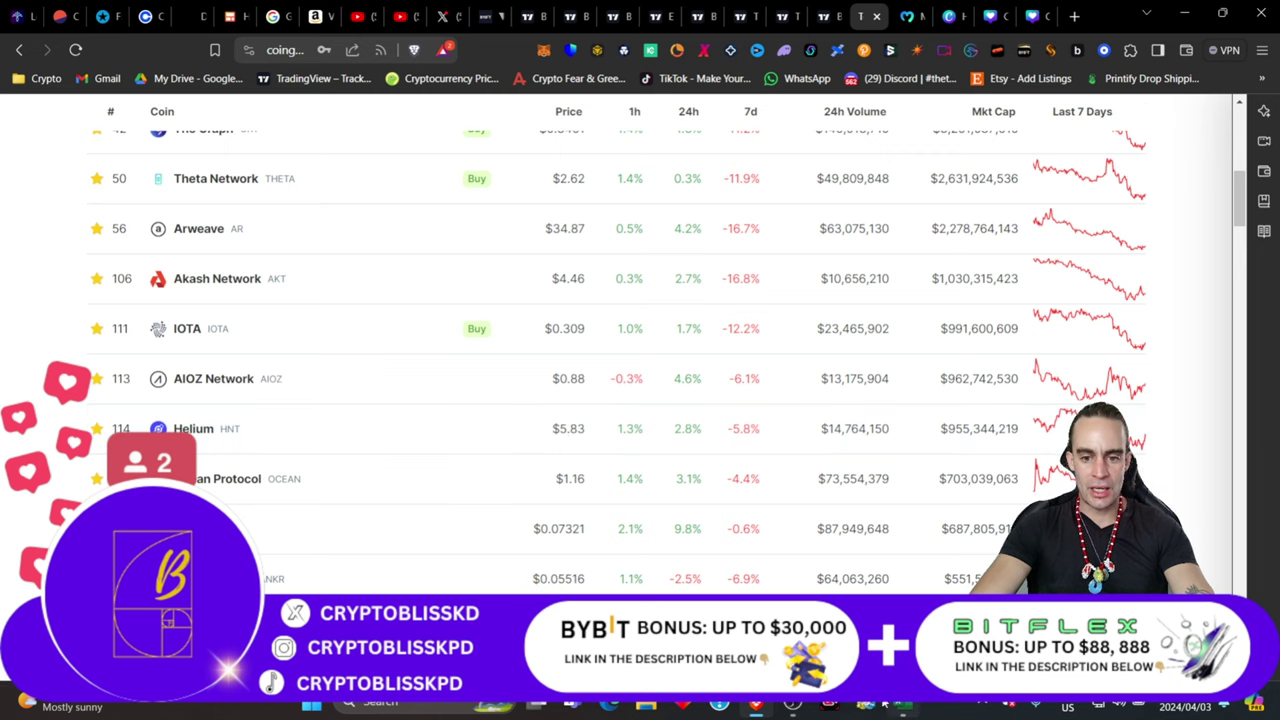
{"action": "left_click", "coordinate": [906, 707]}
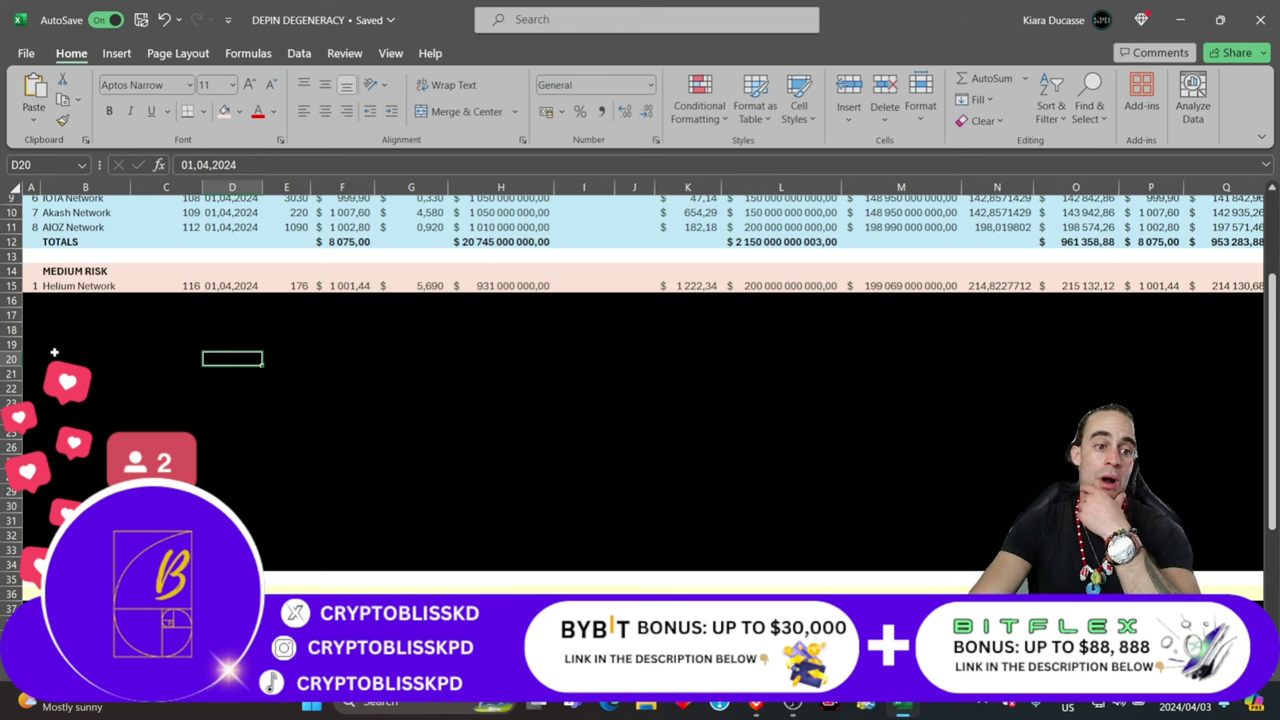
{"action": "left_click", "coordinate": [348, 242]}
{"action": "left_click", "coordinate": [11, 242]}
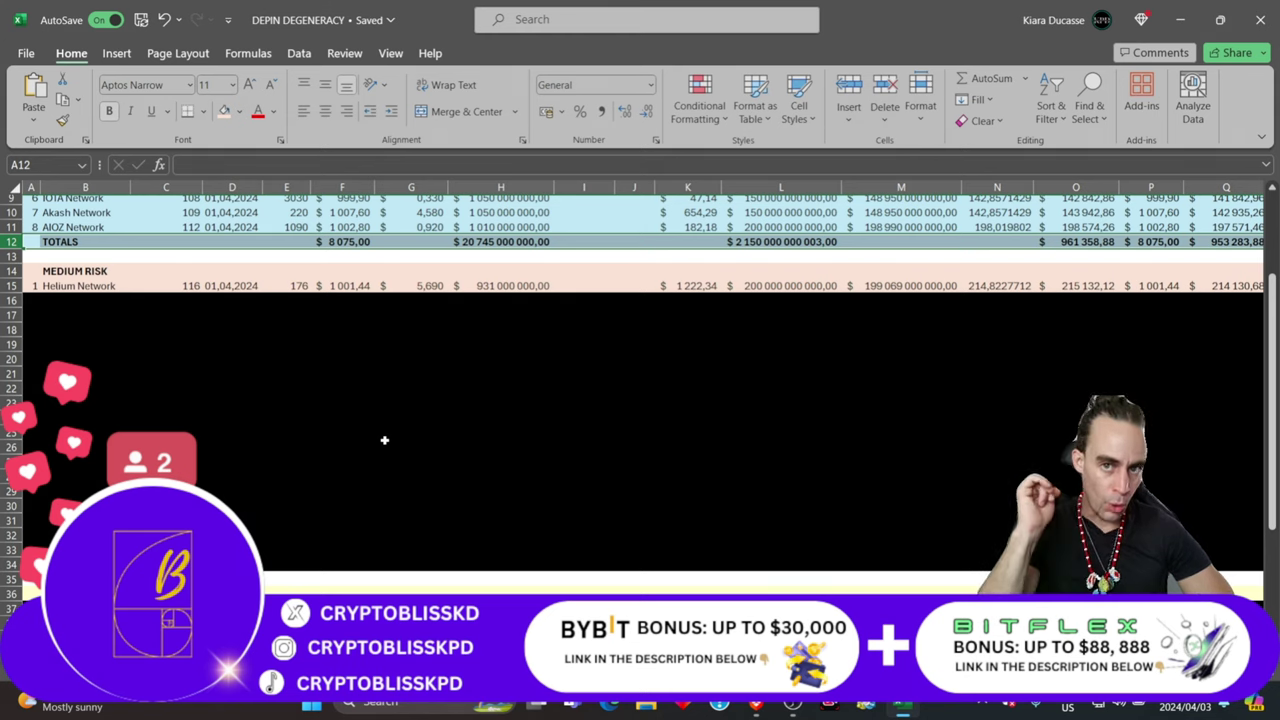
{"action": "scroll", "coordinate": [417, 334], "scroll_direction": "down", "scroll_amount": 5}
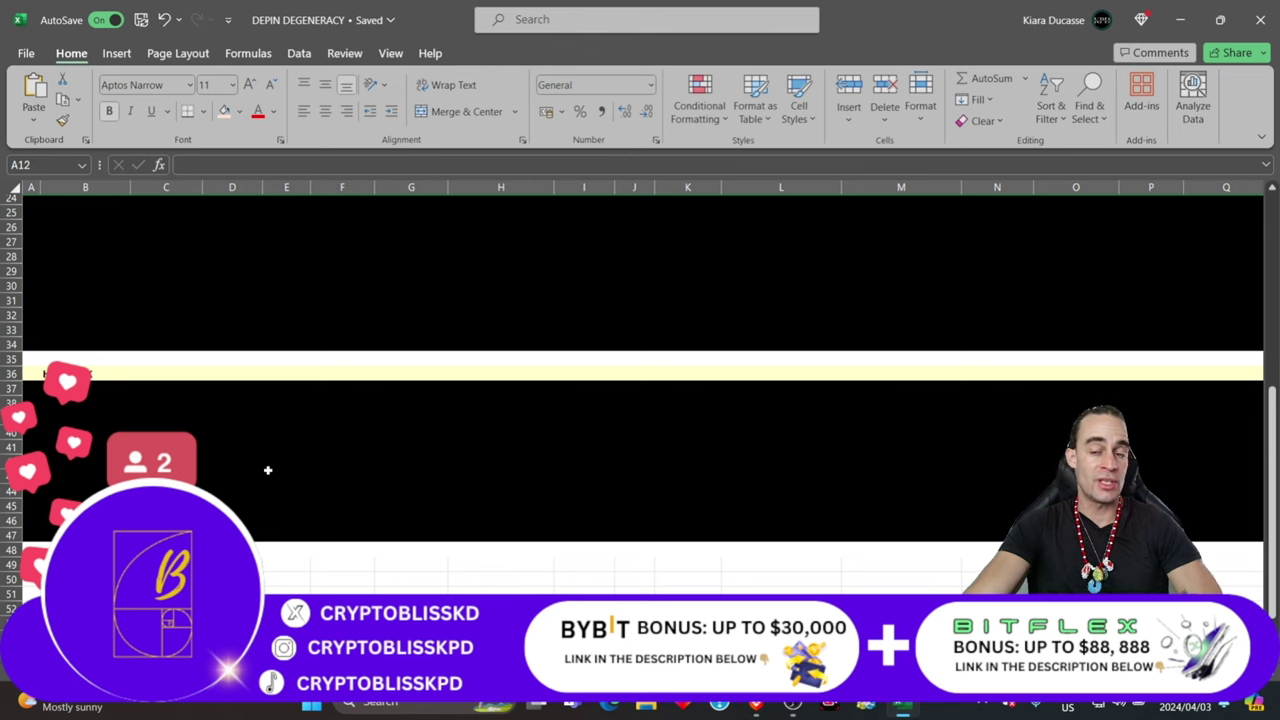
{"action": "scroll", "coordinate": [309, 433], "scroll_direction": "up", "scroll_amount": 5}
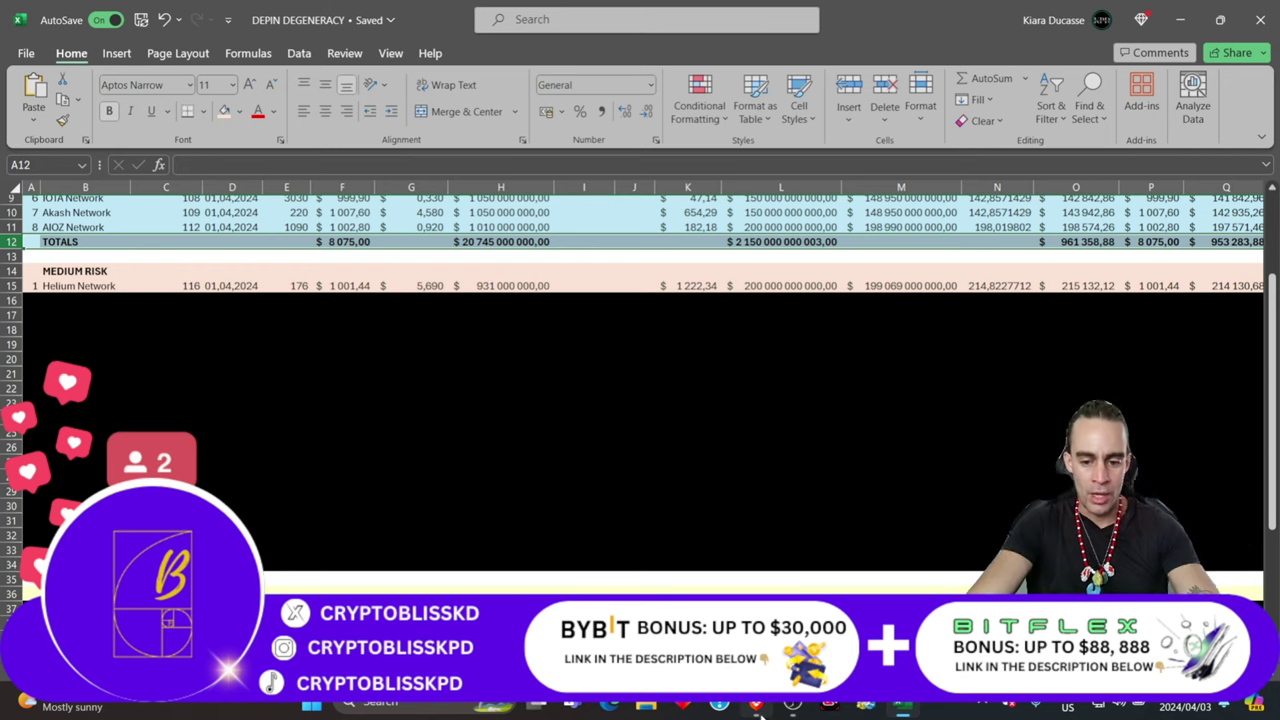
{"action": "key", "text": "alt+Tab"}
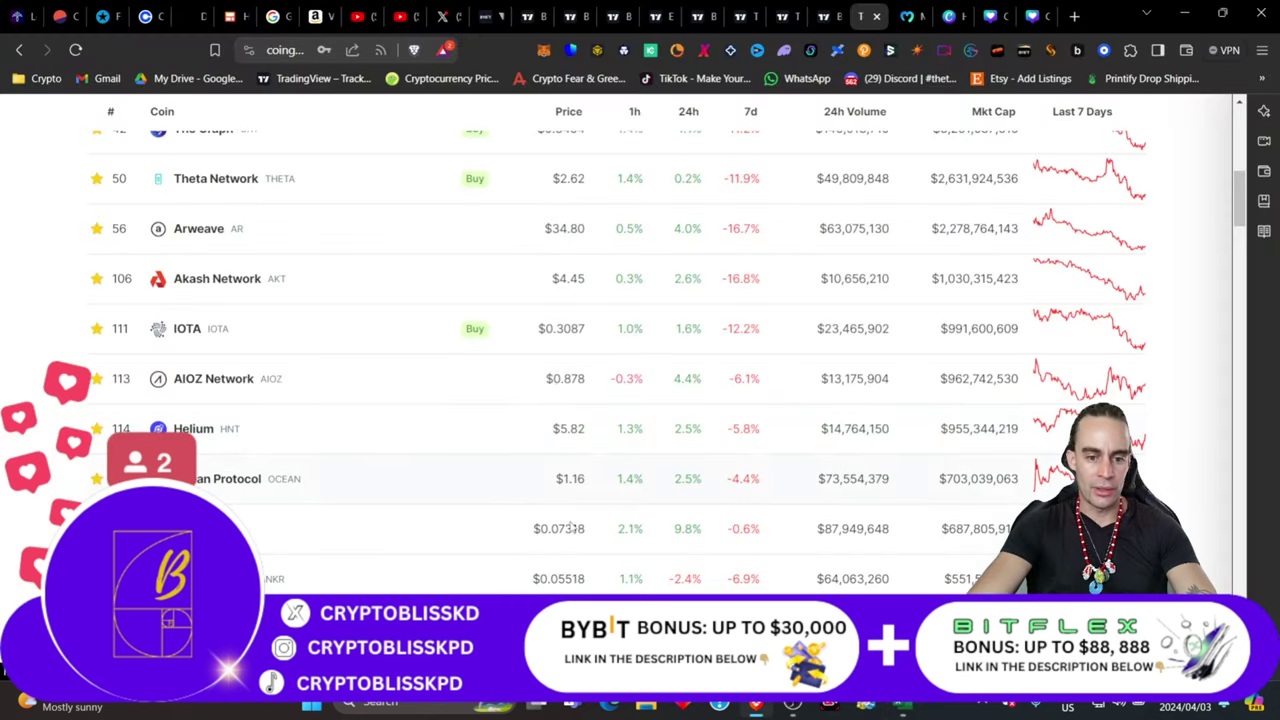
{"action": "key", "text": "alt+Tab"}
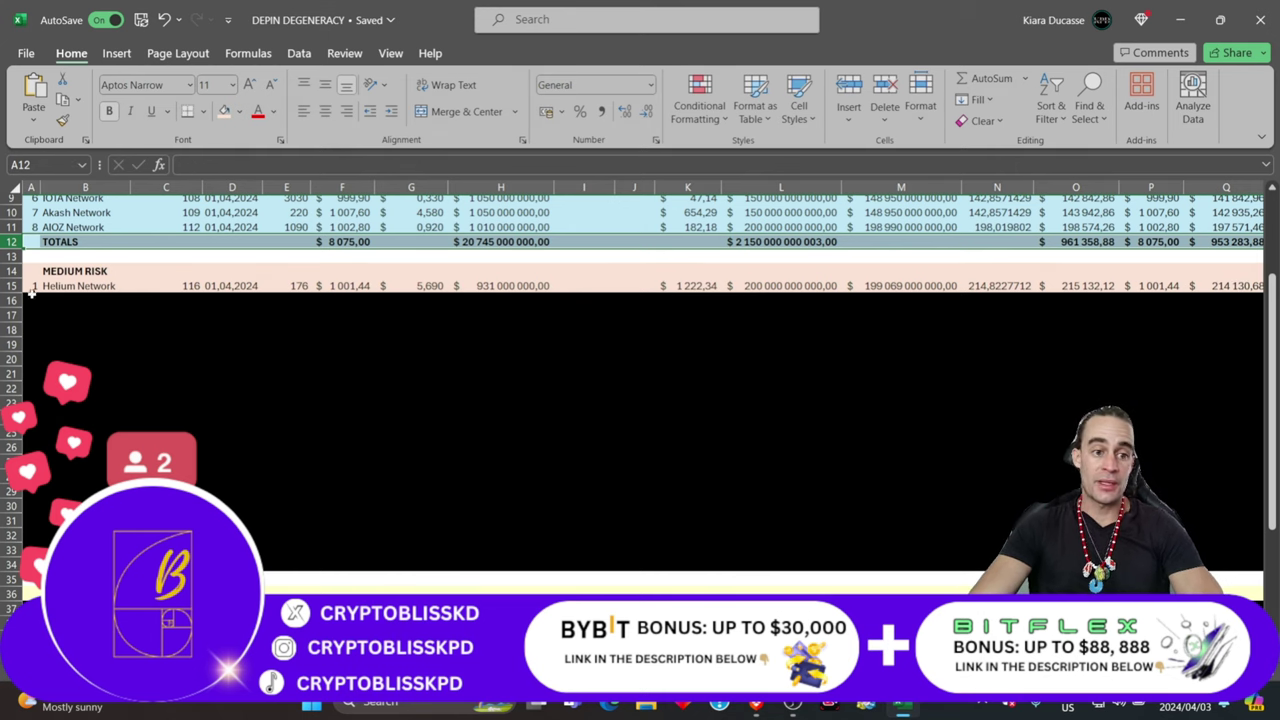
Step: Fill the Ocean Protocol row A16:Q16 with the pink fill
{"action": "left_click", "coordinate": [30, 301]}
{"action": "left_click_drag", "start_coordinate": [30, 301], "coordinate": [1252, 305]}
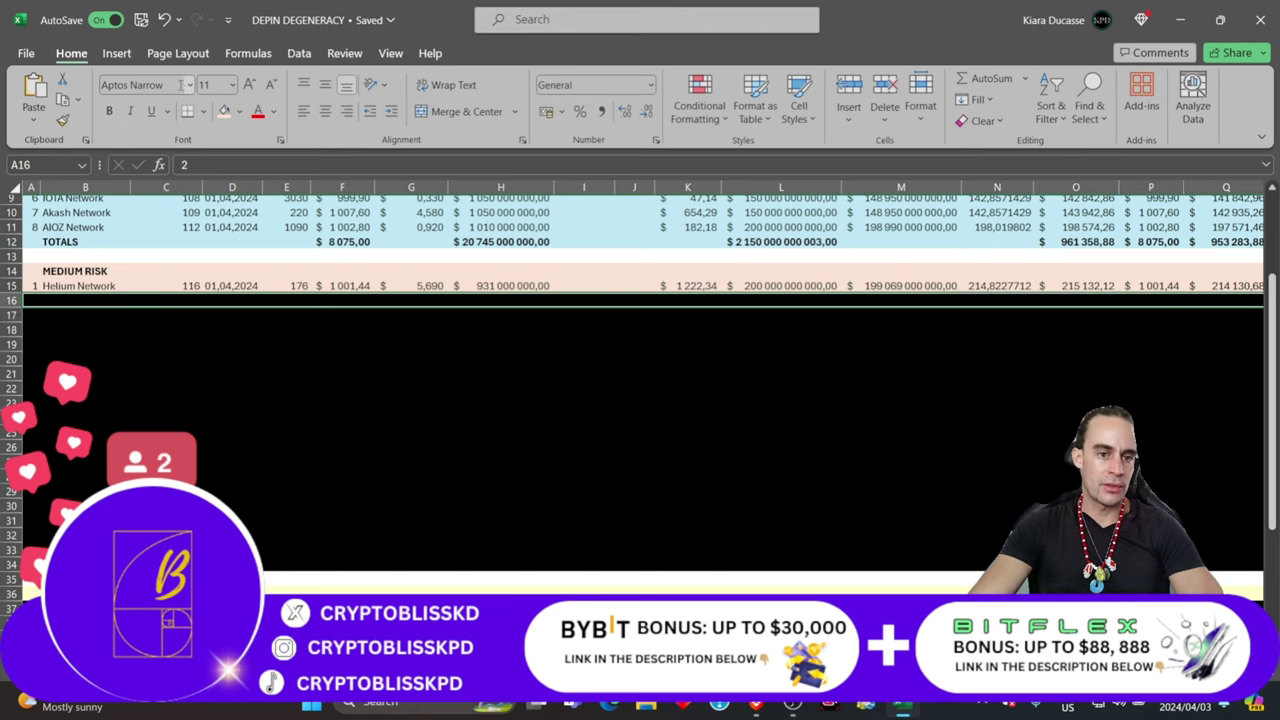
{"action": "left_click", "coordinate": [225, 112]}
Step: Fill the ANKR Protocol row A17:Q17 with the same pink fill
{"action": "left_click", "coordinate": [196, 360]}
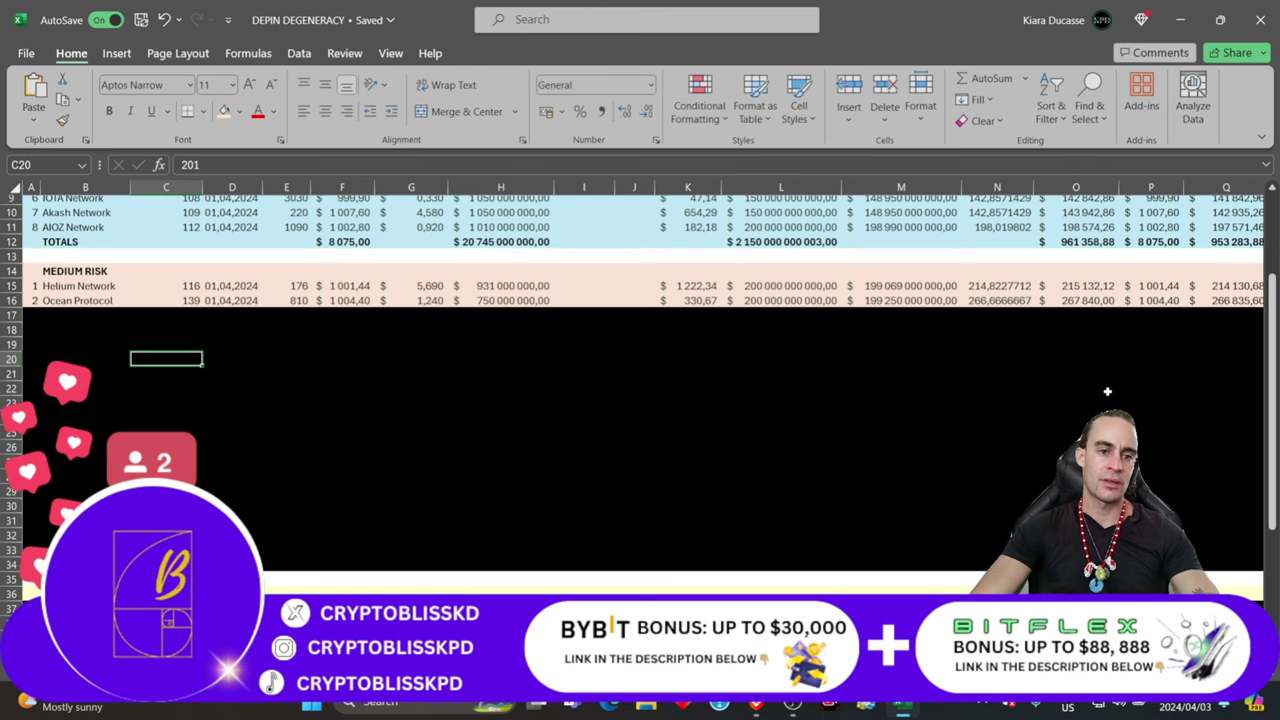
{"action": "left_click_drag", "start_coordinate": [35, 314], "coordinate": [1245, 316]}
{"action": "left_click", "coordinate": [226, 116]}
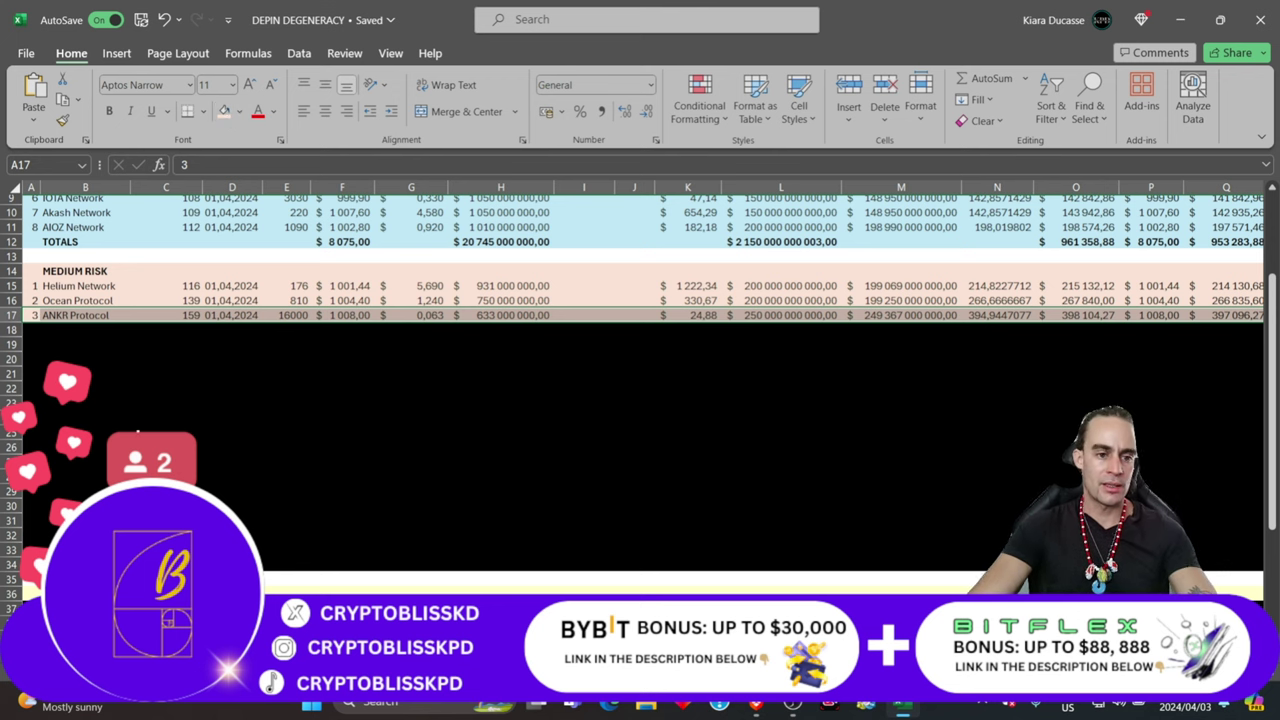
Step: Review the three coloured Medium Risk rows and select A18:Q18
{"action": "left_click", "coordinate": [199, 447]}
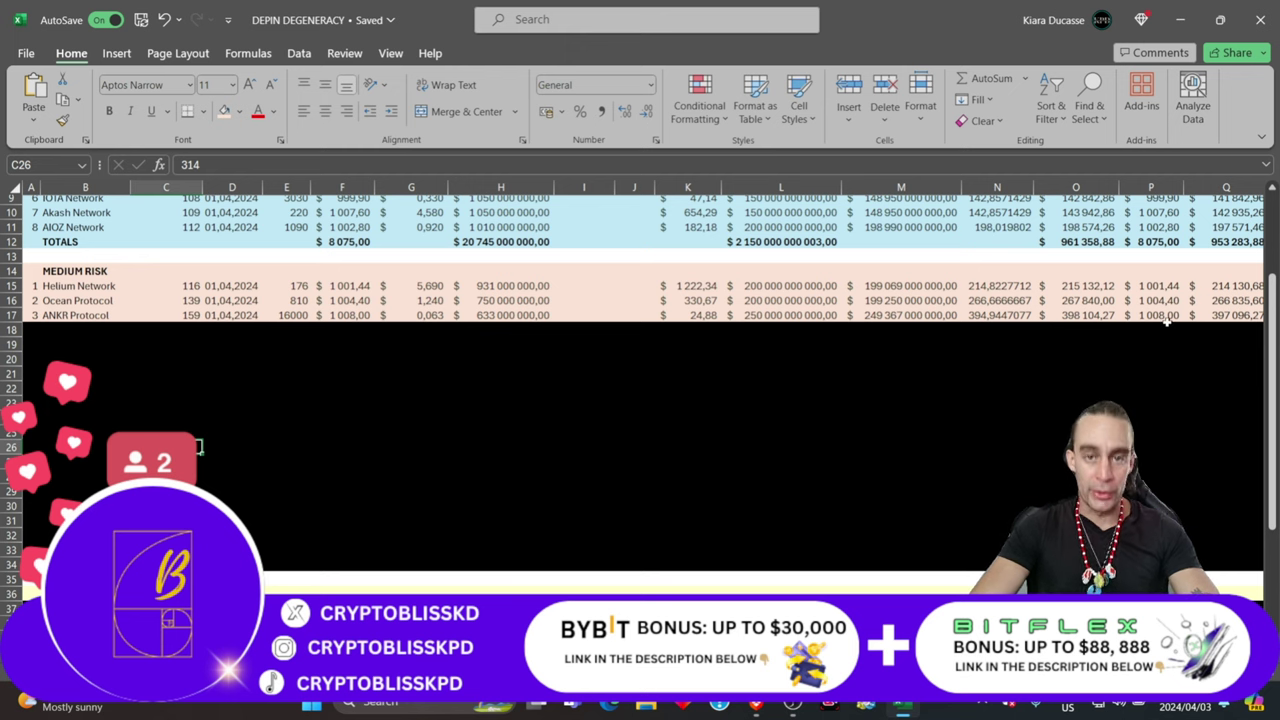
{"action": "scroll", "coordinate": [766, 430], "scroll_direction": "up", "scroll_amount": 3}
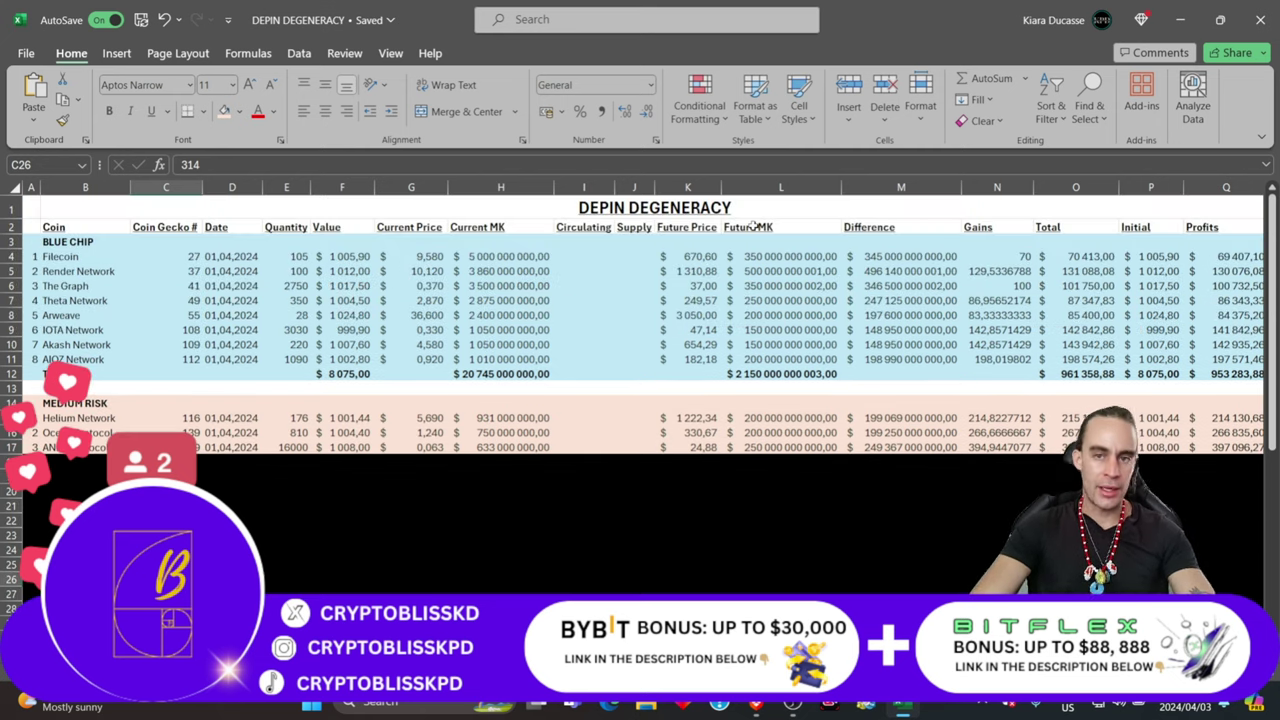
{"action": "scroll", "coordinate": [732, 336], "scroll_direction": "down", "scroll_amount": 2}
{"action": "left_click_drag", "start_coordinate": [29, 374], "coordinate": [1242, 369]}
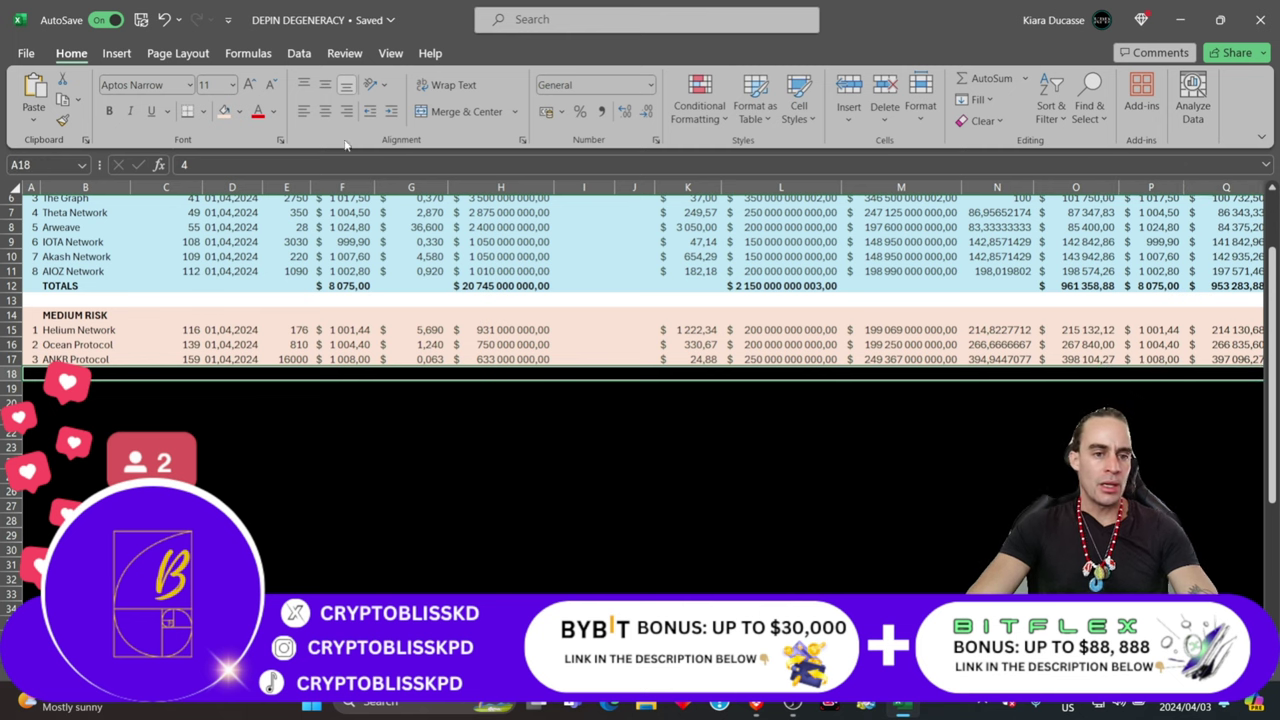
Step: Fill A18:Q18 pink to reveal Golem as the fourth Medium Risk coin
{"action": "left_click", "coordinate": [224, 111]}
{"action": "left_click", "coordinate": [73, 446]}
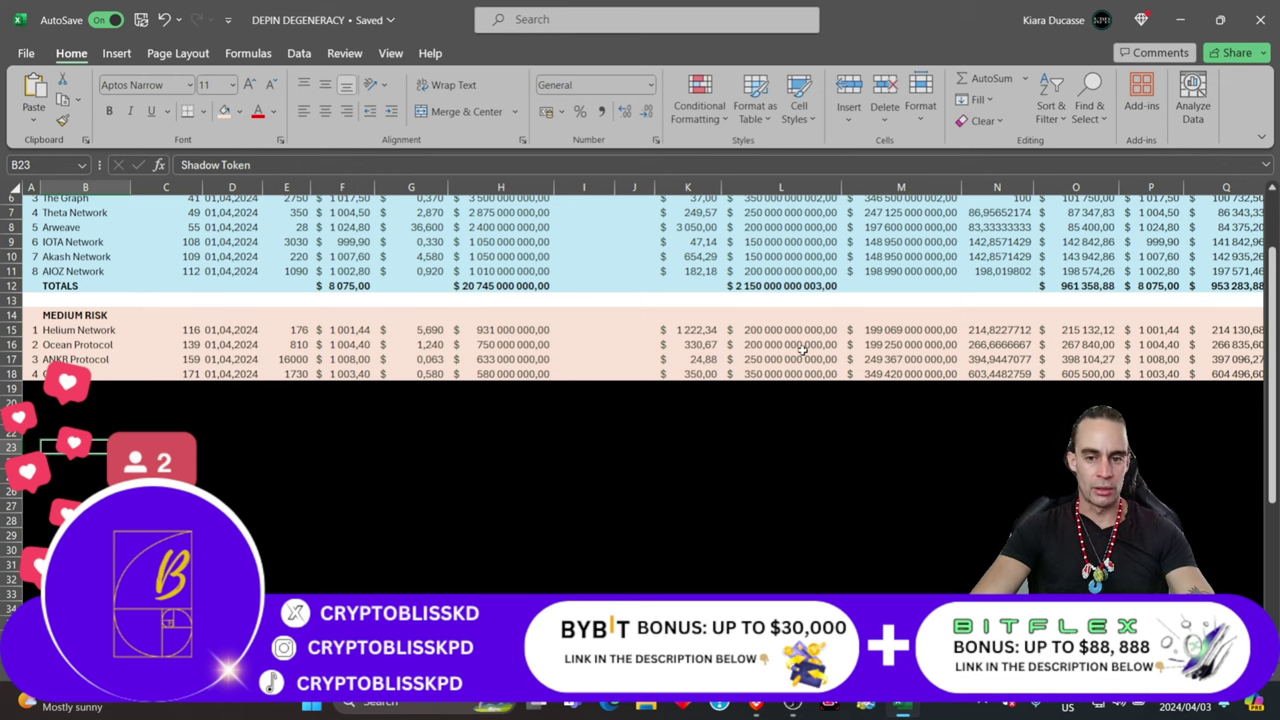
{"action": "scroll", "coordinate": [802, 350], "scroll_direction": "up", "scroll_amount": 2}
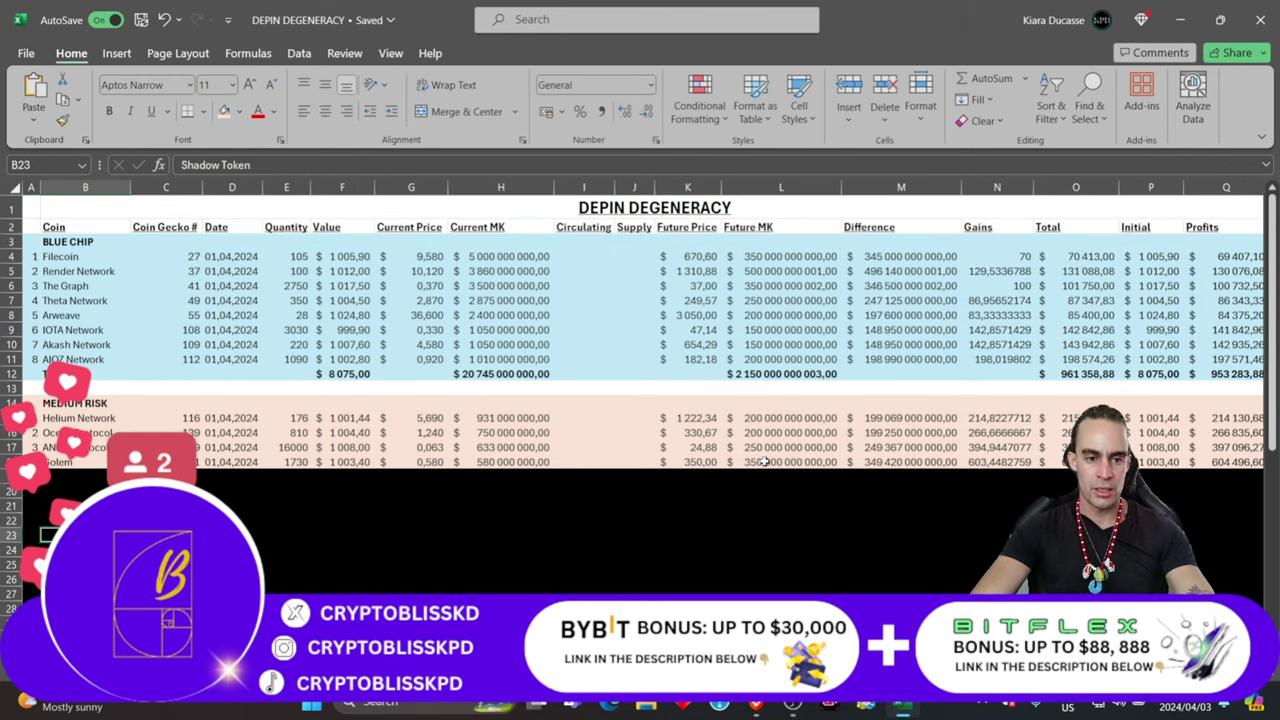
{"action": "scroll", "coordinate": [790, 336], "scroll_direction": "down", "scroll_amount": 2}
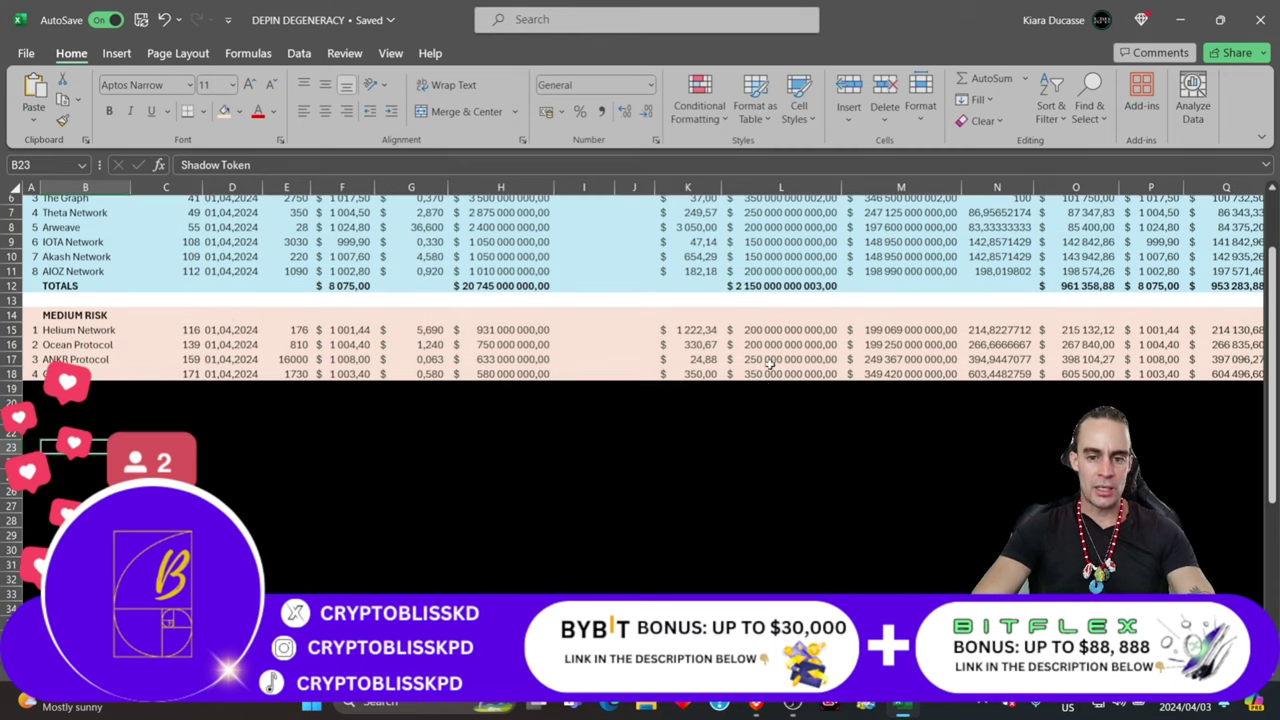
{"action": "scroll", "coordinate": [763, 380], "scroll_direction": "up", "scroll_amount": 1}
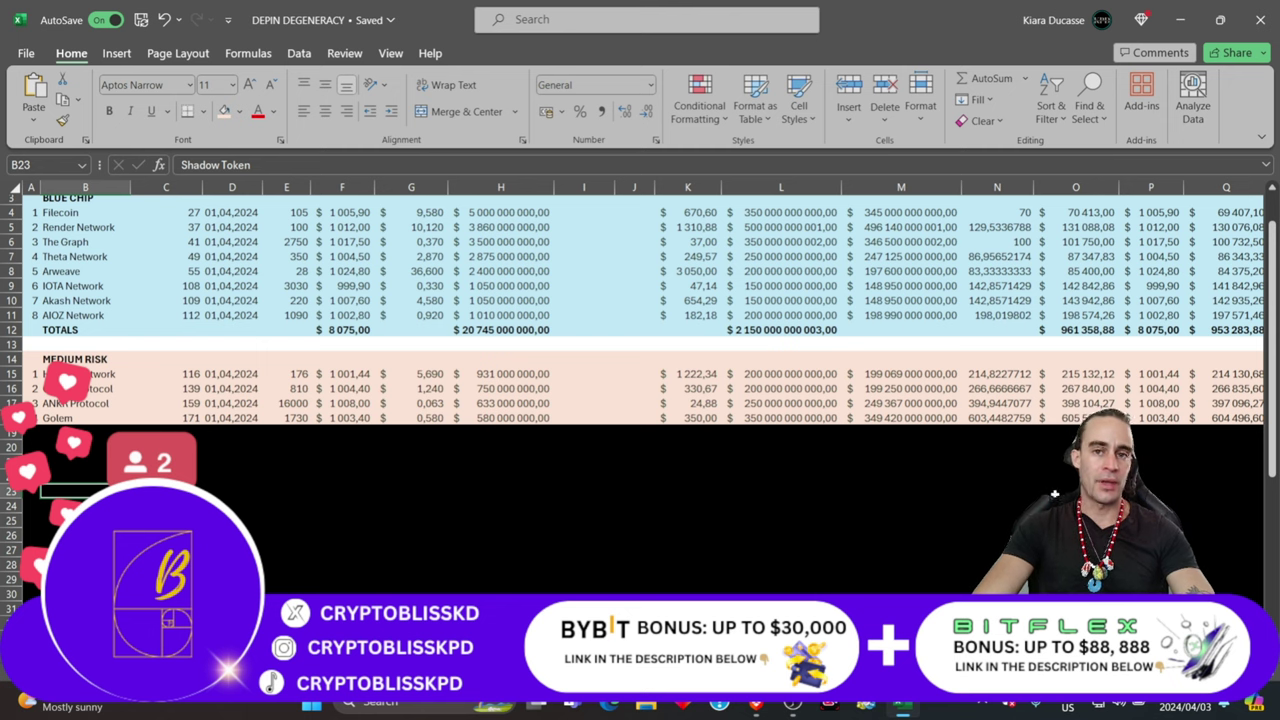
Step: Compare the Total formulas in O18 and O4, and select the profits Q4:Q12
{"action": "left_click", "coordinate": [1075, 418]}
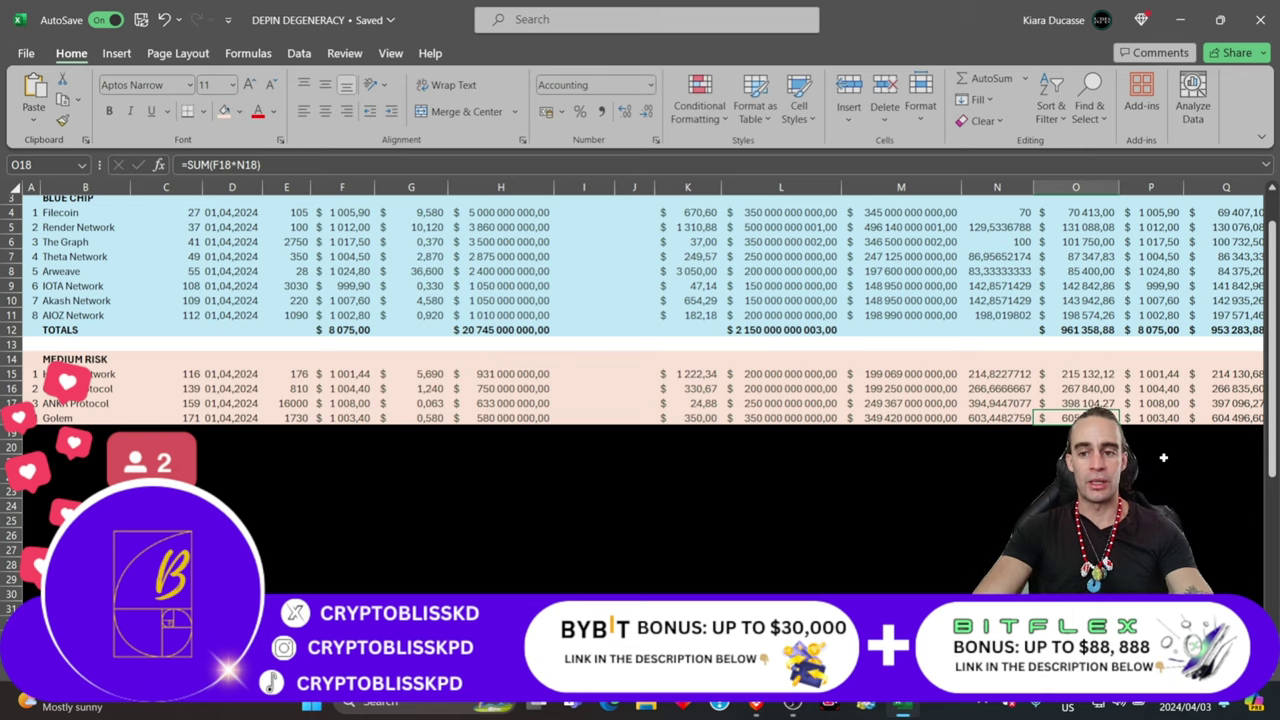
{"action": "scroll", "coordinate": [1163, 457], "scroll_direction": "up", "scroll_amount": 1}
{"action": "left_click", "coordinate": [1092, 258]}
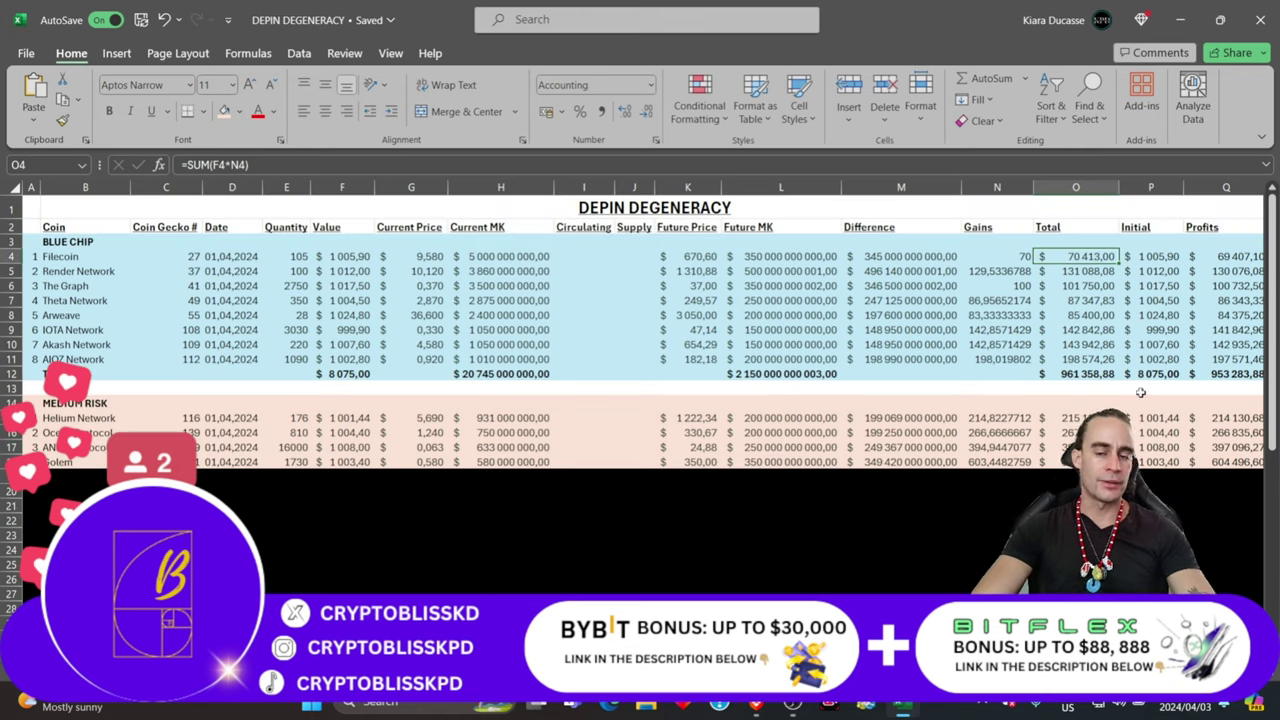
{"action": "scroll", "coordinate": [1041, 437], "scroll_direction": "down", "scroll_amount": 1}
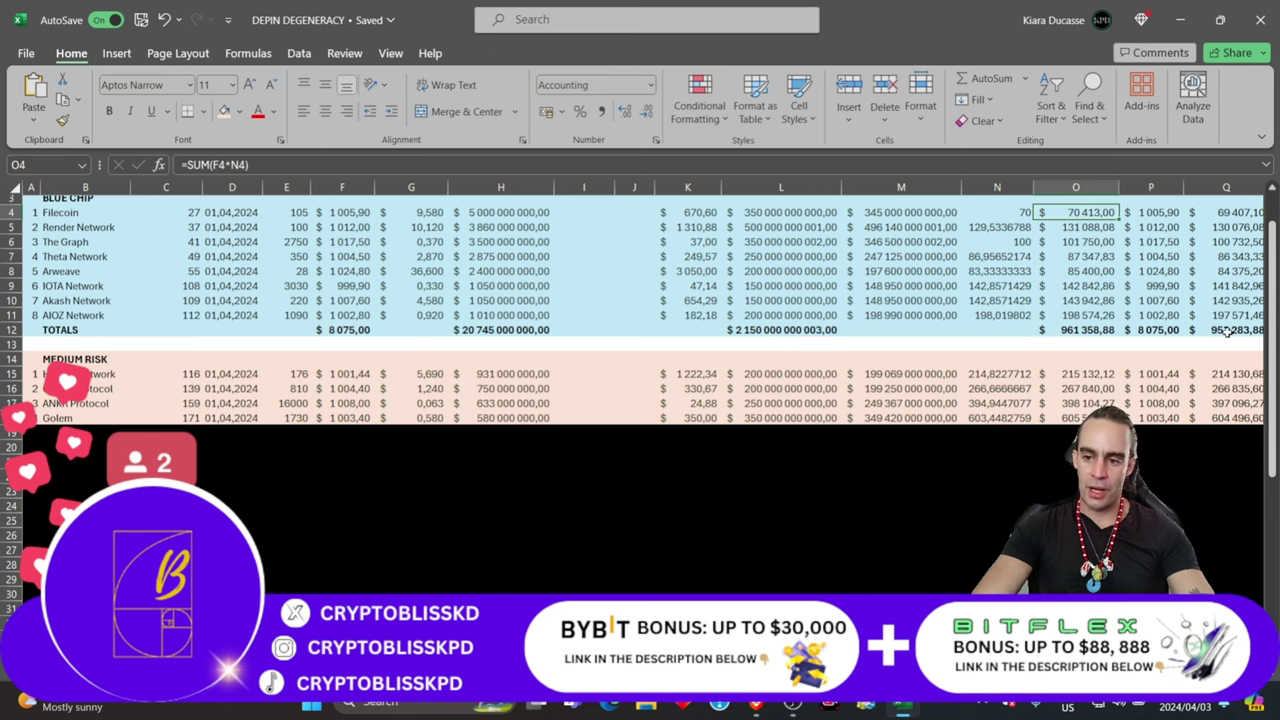
{"action": "scroll", "coordinate": [1235, 245], "scroll_direction": "up", "scroll_amount": 1}
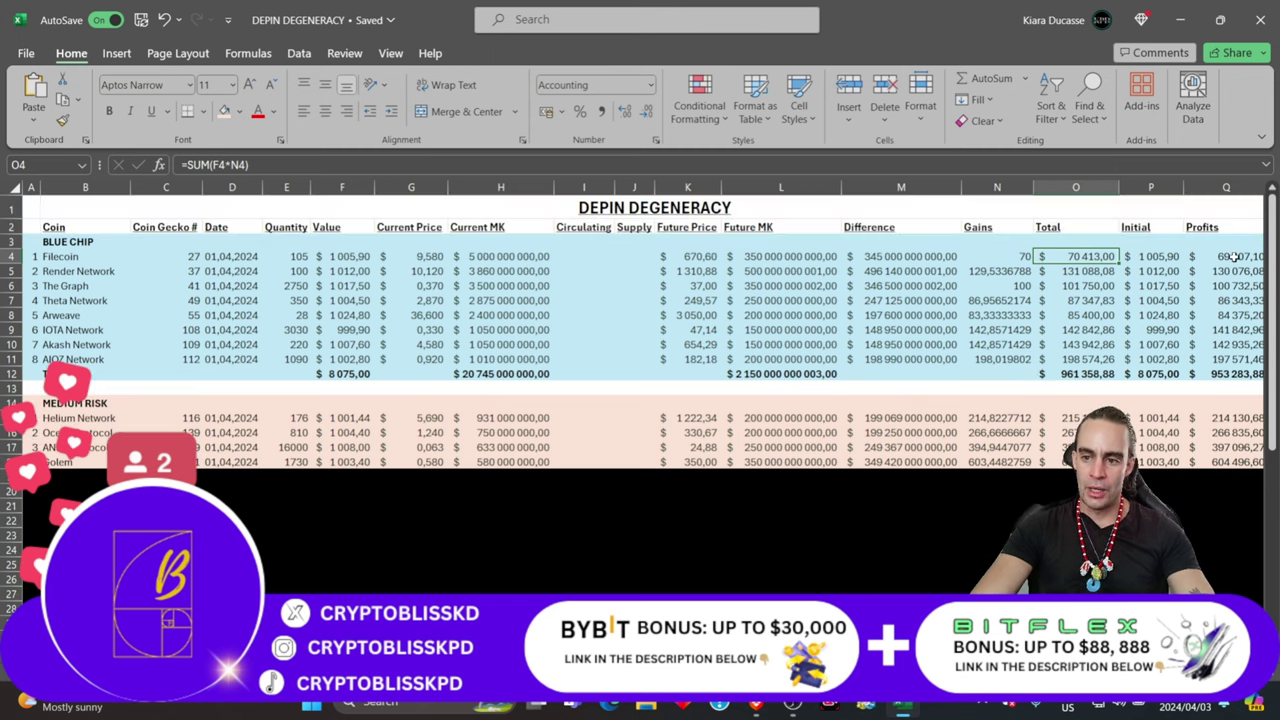
{"action": "left_click_drag", "start_coordinate": [1232, 256], "coordinate": [1240, 421]}
{"action": "scroll", "coordinate": [1245, 358], "scroll_direction": "down", "scroll_amount": 1}
{"action": "scroll", "coordinate": [838, 456], "scroll_direction": "down", "scroll_amount": 3}
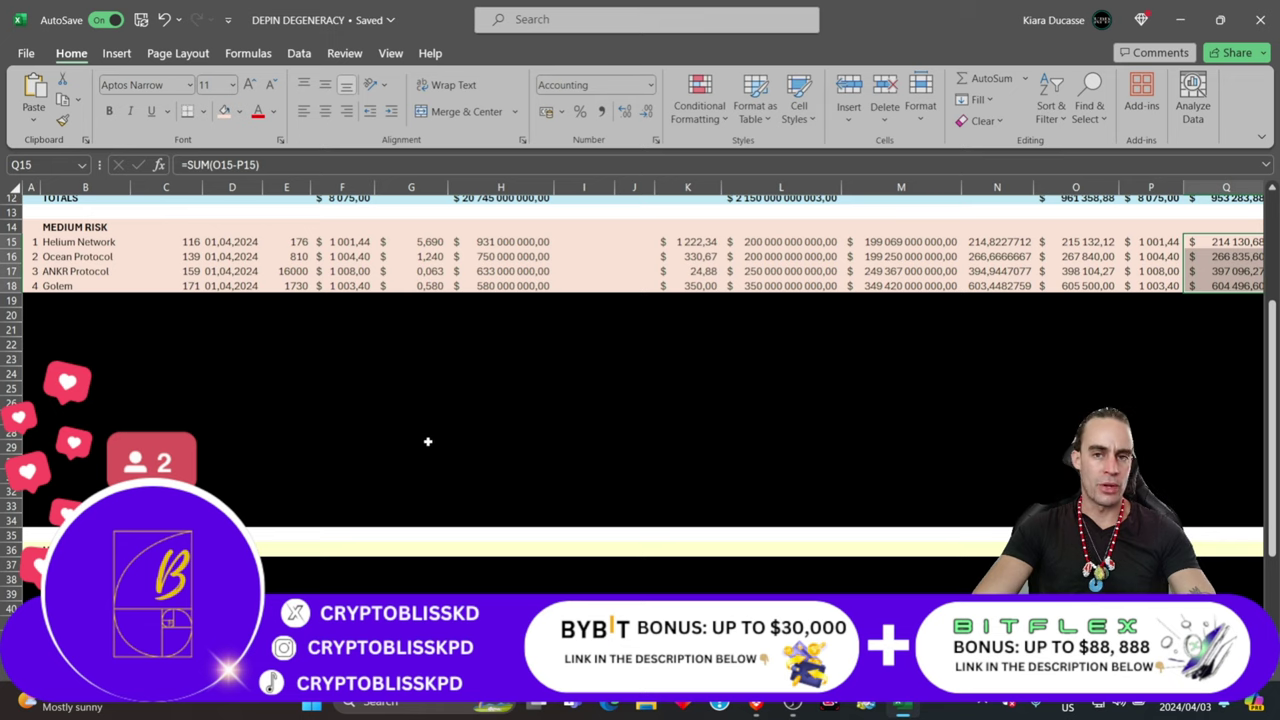
{"action": "scroll", "coordinate": [426, 441], "scroll_direction": "up", "scroll_amount": 2}
Step: Select A19:Q19 for the fifth Medium Risk coin
{"action": "left_click_drag", "start_coordinate": [31, 390], "coordinate": [1226, 384]}
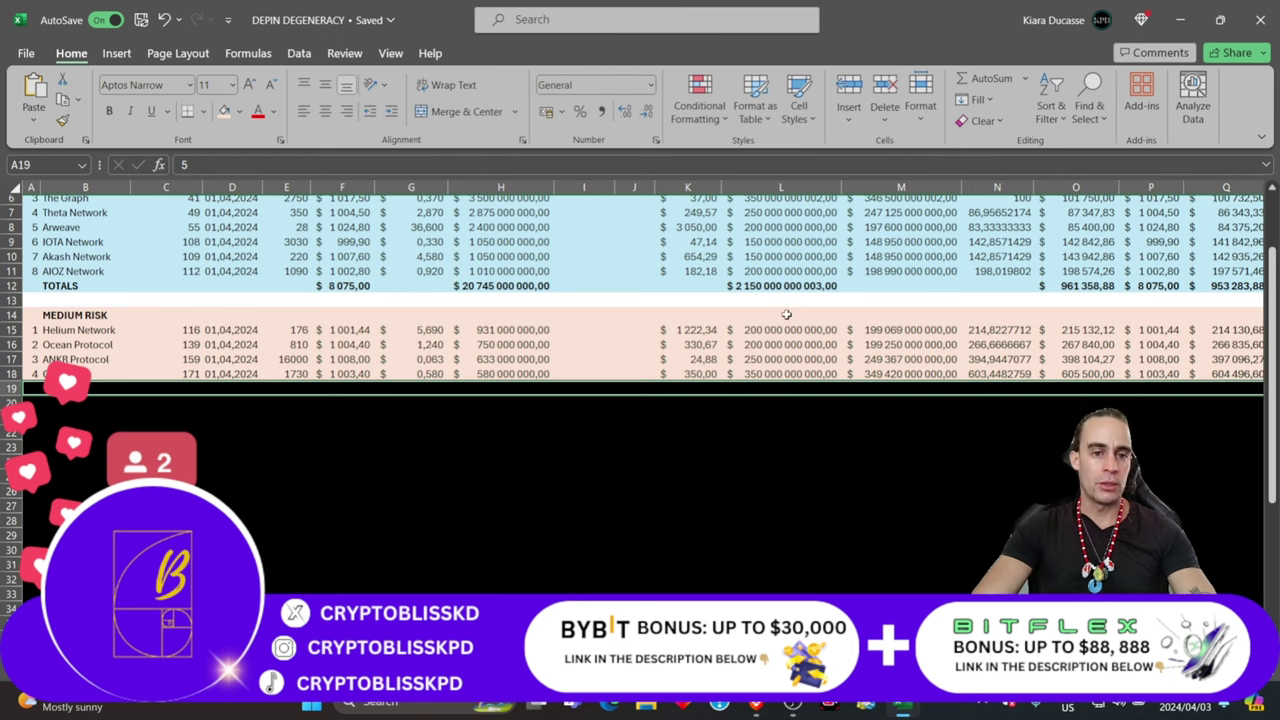
{"action": "scroll", "coordinate": [786, 314], "scroll_direction": "up", "scroll_amount": 3}
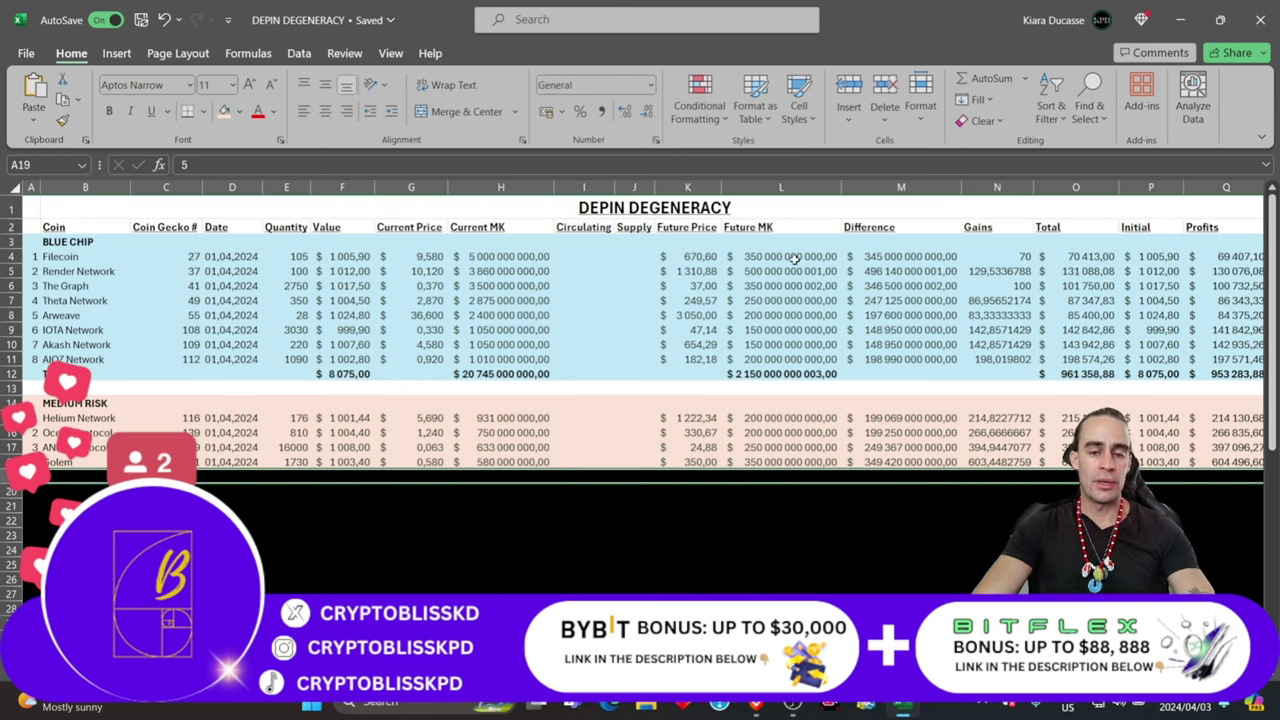
{"action": "scroll", "coordinate": [760, 310], "scroll_direction": "down", "scroll_amount": 1}
{"action": "scroll", "coordinate": [762, 313], "scroll_direction": "down", "scroll_amount": 2}
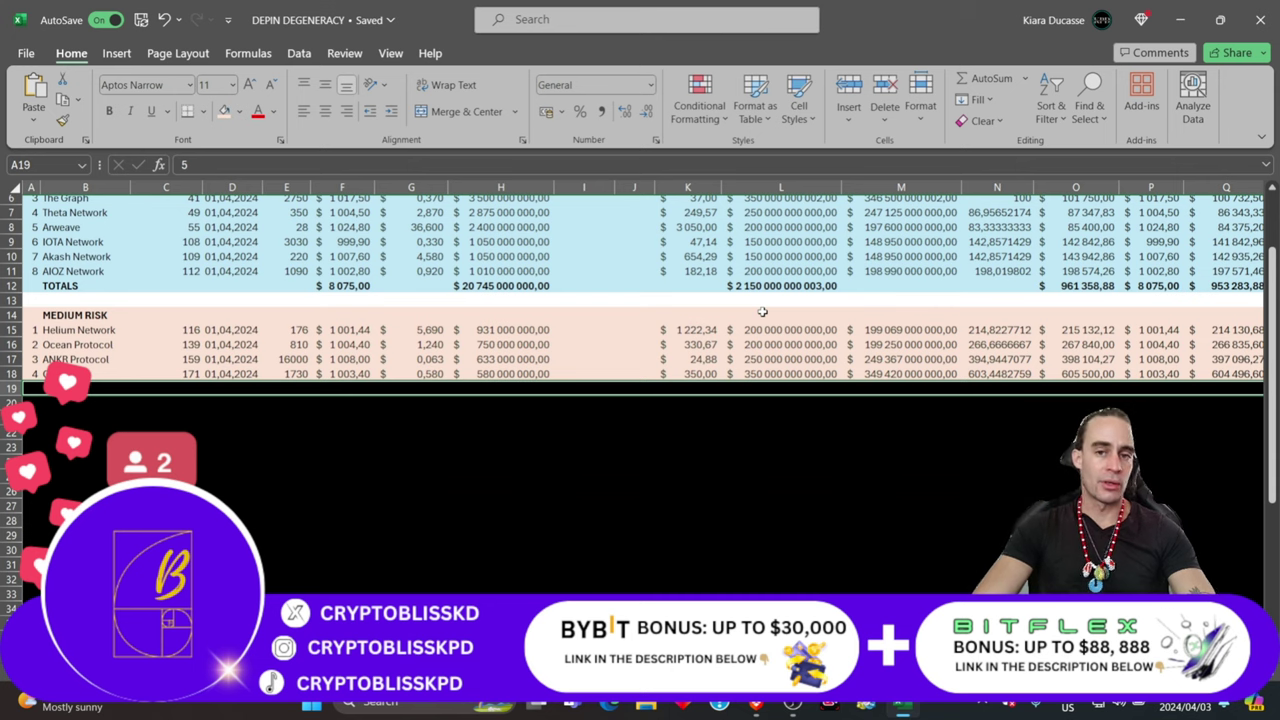
Step: Show the Crypto Bliss YouTube channel page in Brave and scroll its latest videos
{"action": "left_click", "coordinate": [757, 705]}
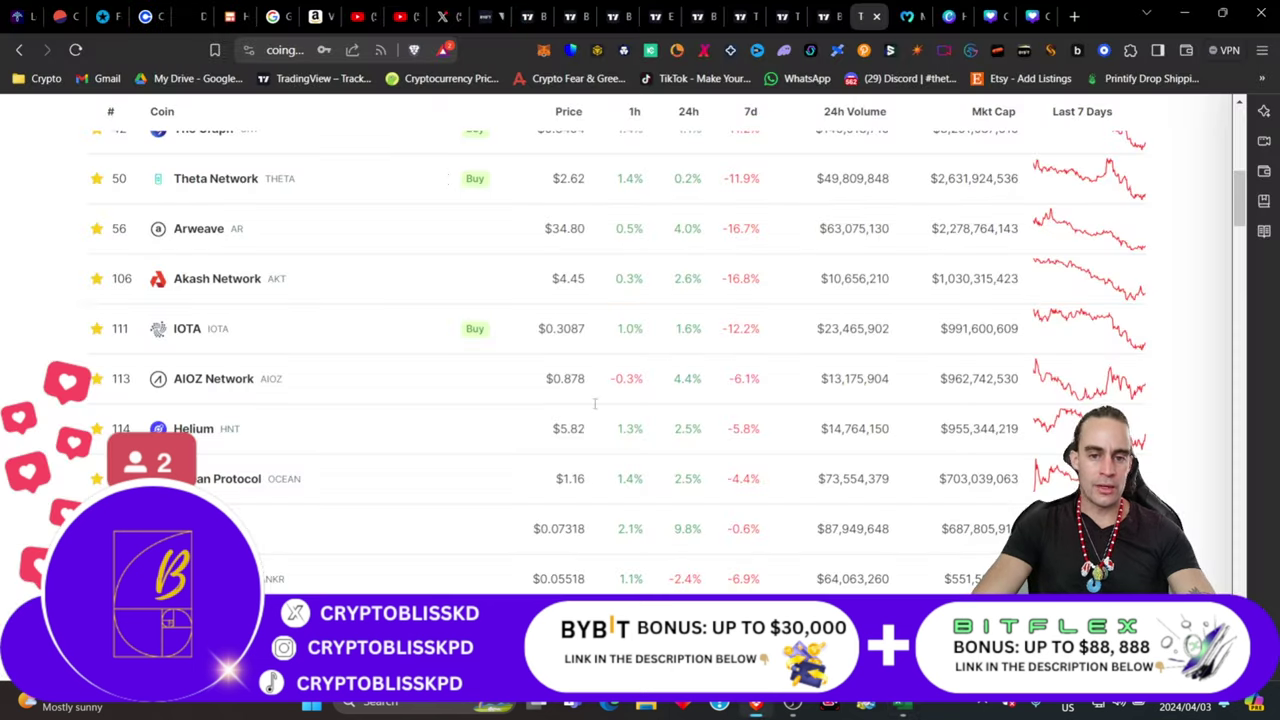
{"action": "left_click", "coordinate": [401, 16]}
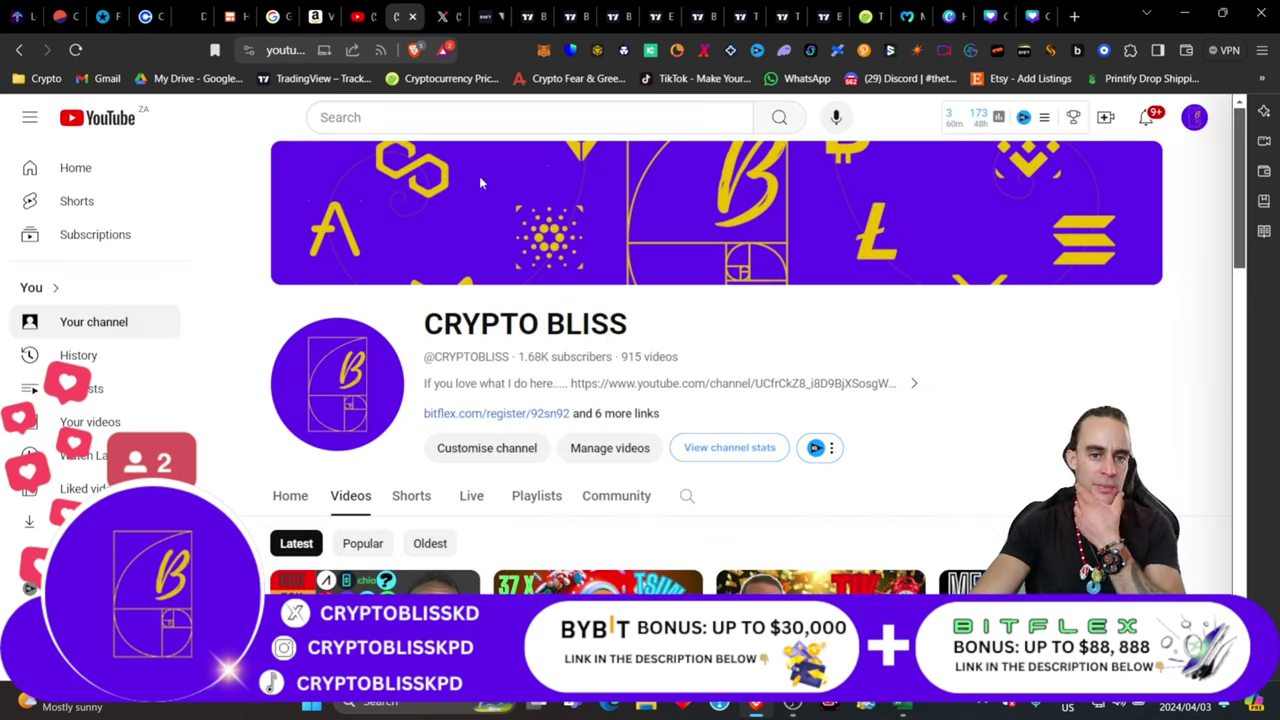
{"action": "scroll", "coordinate": [485, 560], "scroll_direction": "down", "scroll_amount": 1}
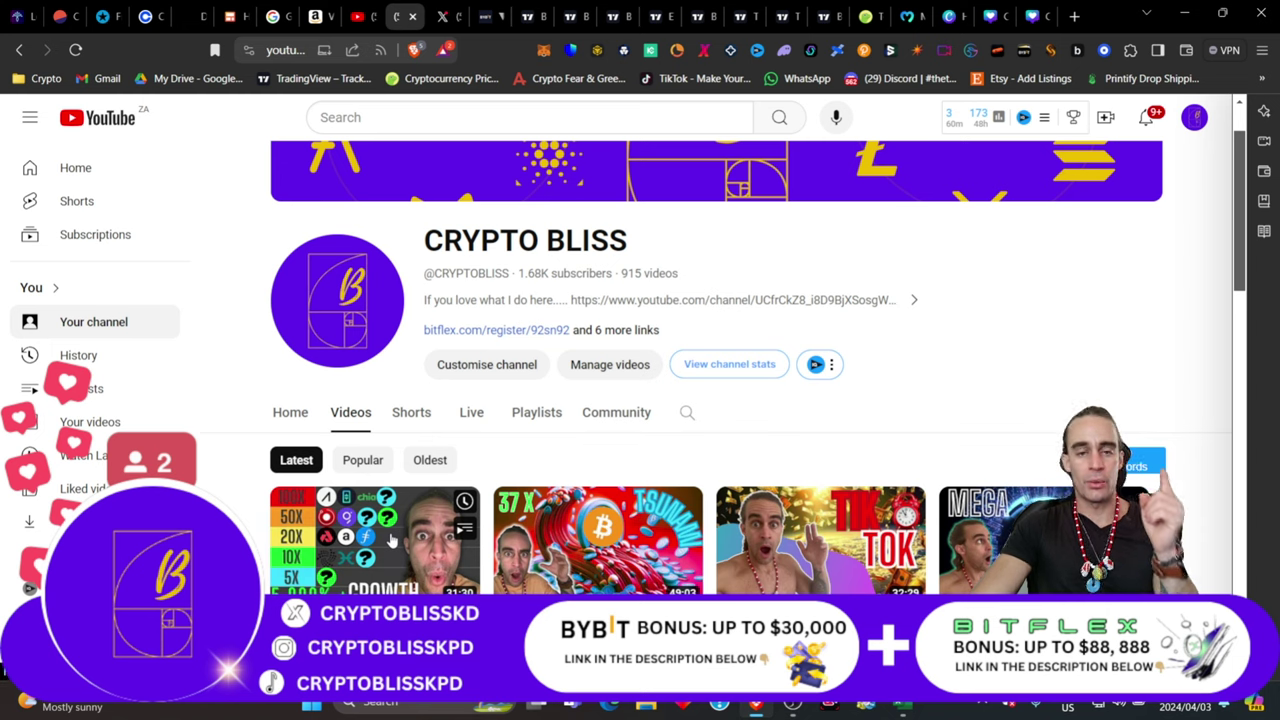
{"action": "mouse_move", "coordinate": [392, 541]}
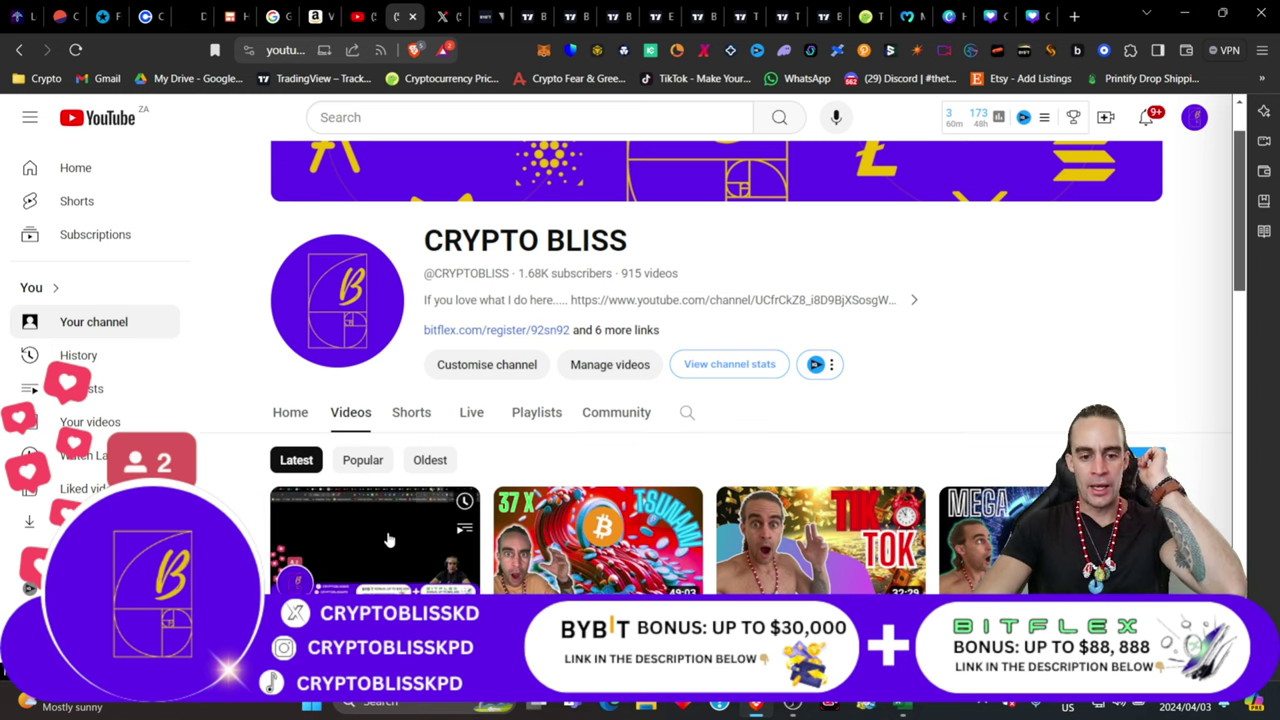
Step: View the X profile page, glance at the Excel sheet, then return to the browser
{"action": "left_click", "coordinate": [440, 18]}
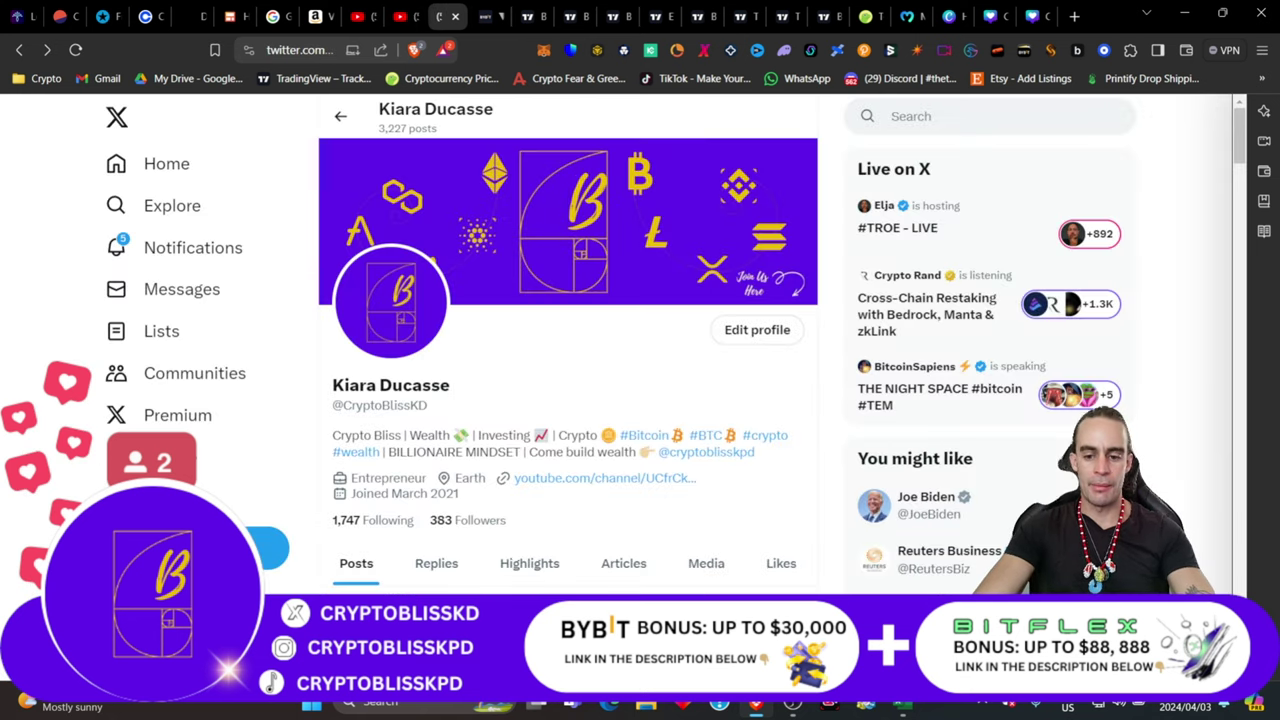
{"action": "left_click", "coordinate": [906, 711]}
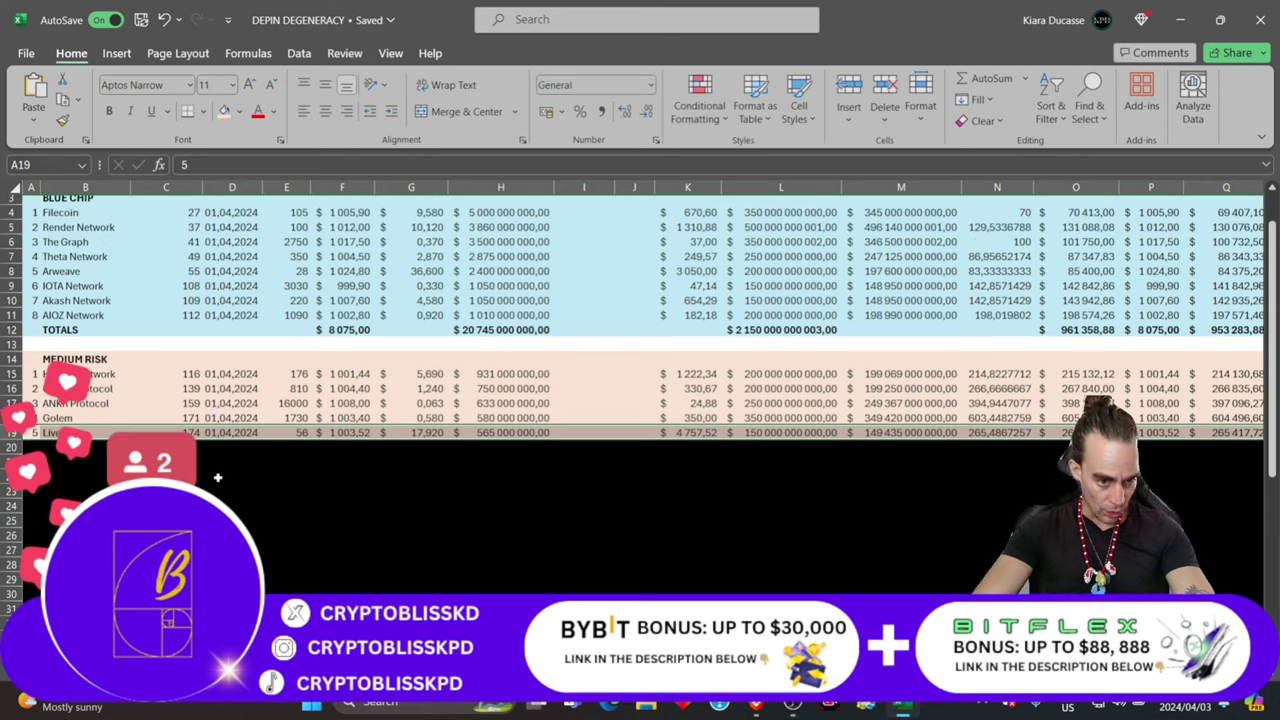
{"action": "left_click", "coordinate": [793, 708]}
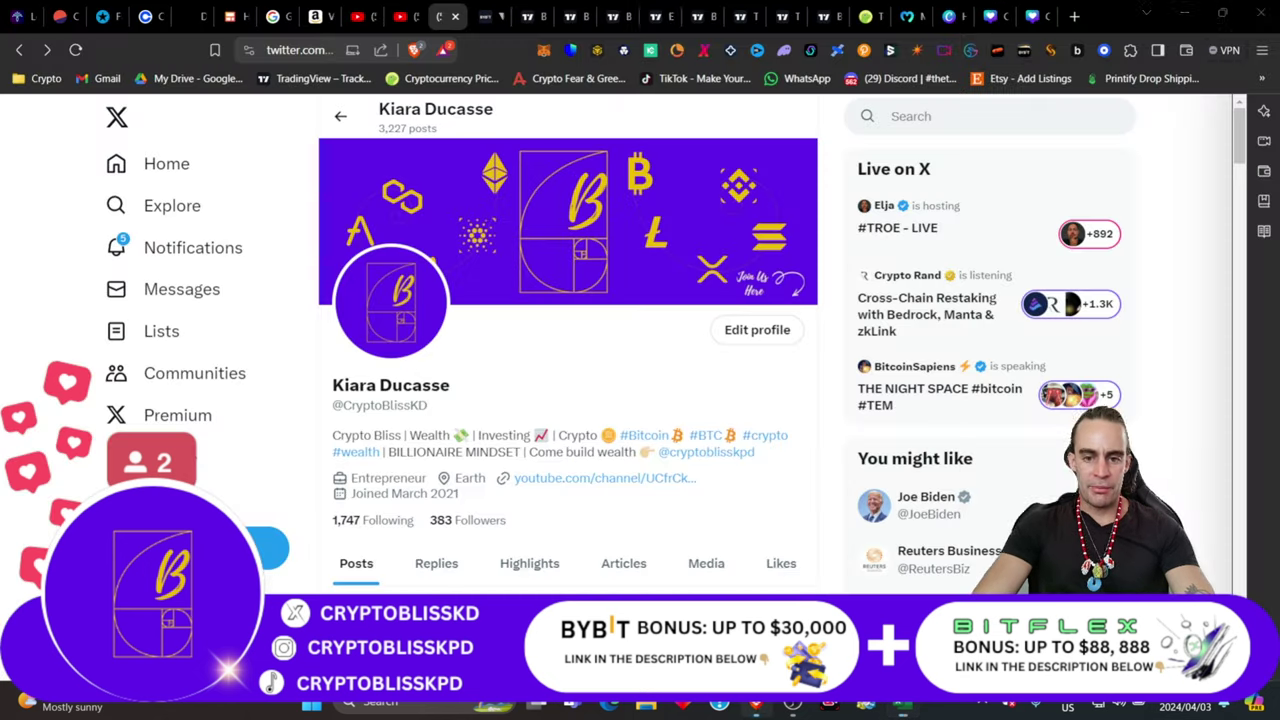
Step: Show the CoinGecko starred list with Helium, Ocean Protocol, IoTeX, Ankr Network and Livepeer
{"action": "left_click", "coordinate": [868, 18]}
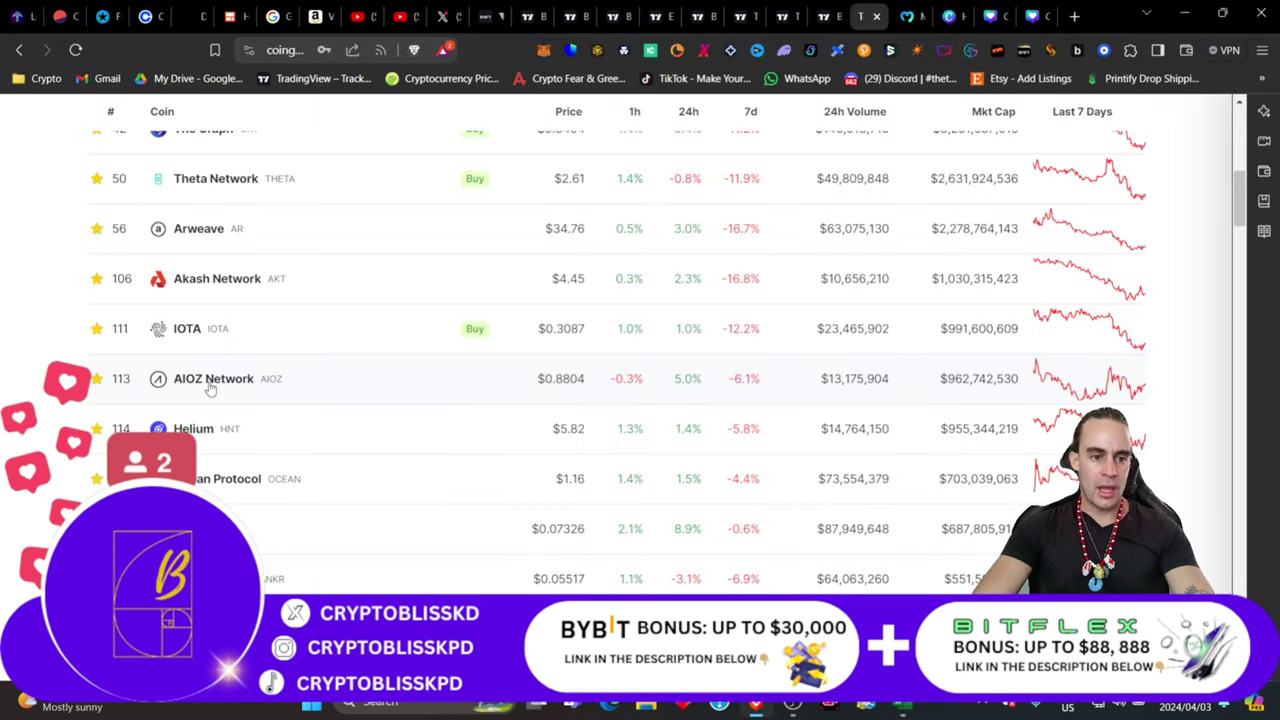
{"action": "scroll", "coordinate": [209, 385], "scroll_direction": "down", "scroll_amount": 3}
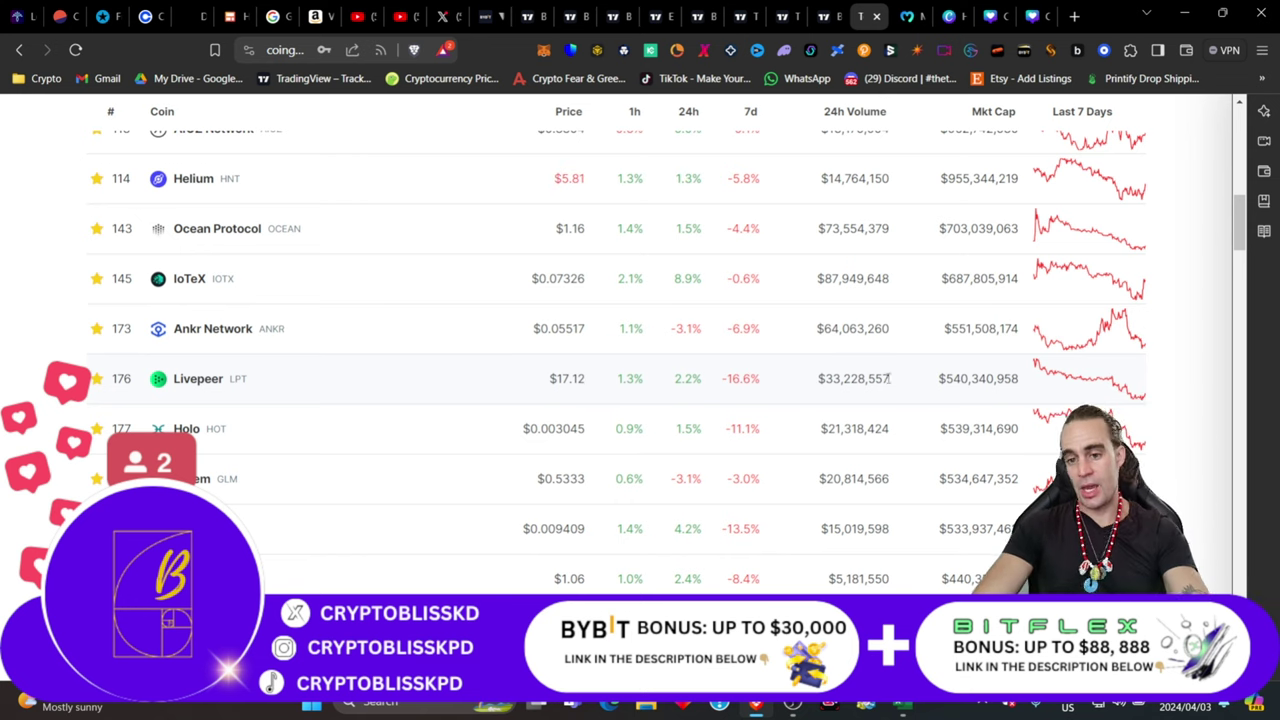
{"action": "left_click", "coordinate": [903, 707]}
{"action": "left_click", "coordinate": [758, 707]}
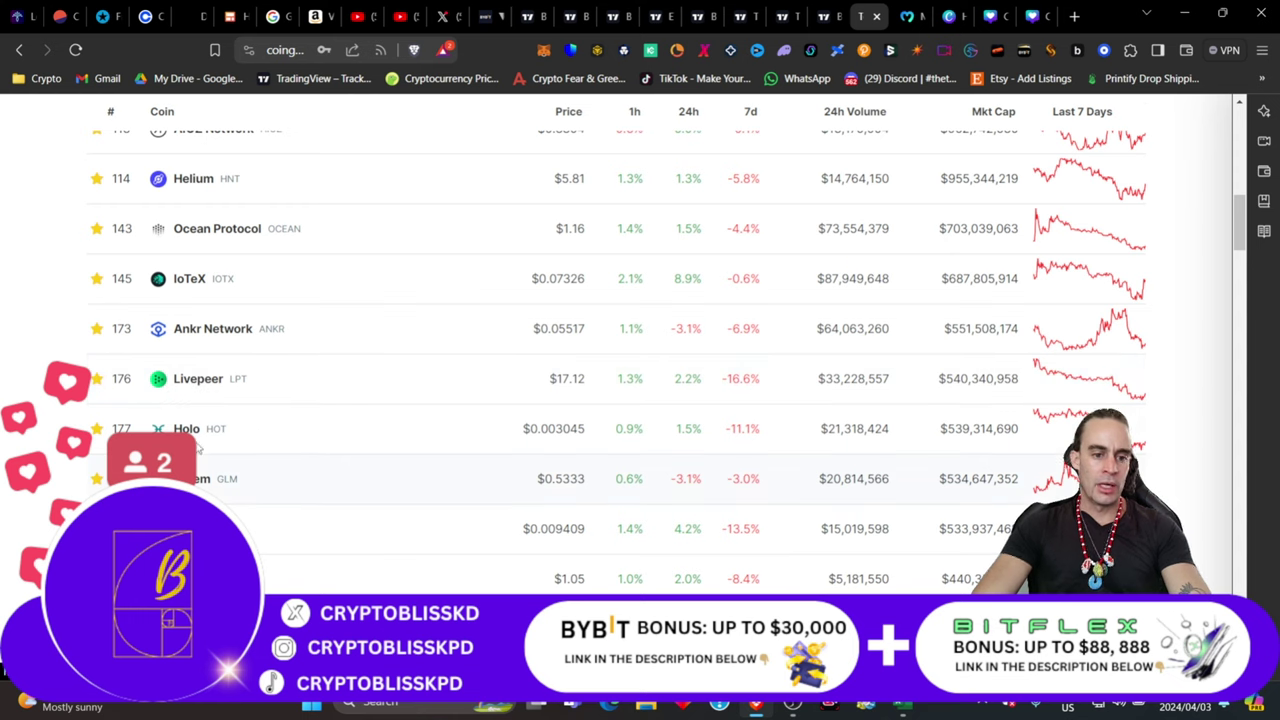
Step: Return to the DEPIN DEGENERACY workbook and select row 20 from A20 to Q20
{"action": "left_click", "coordinate": [899, 709]}
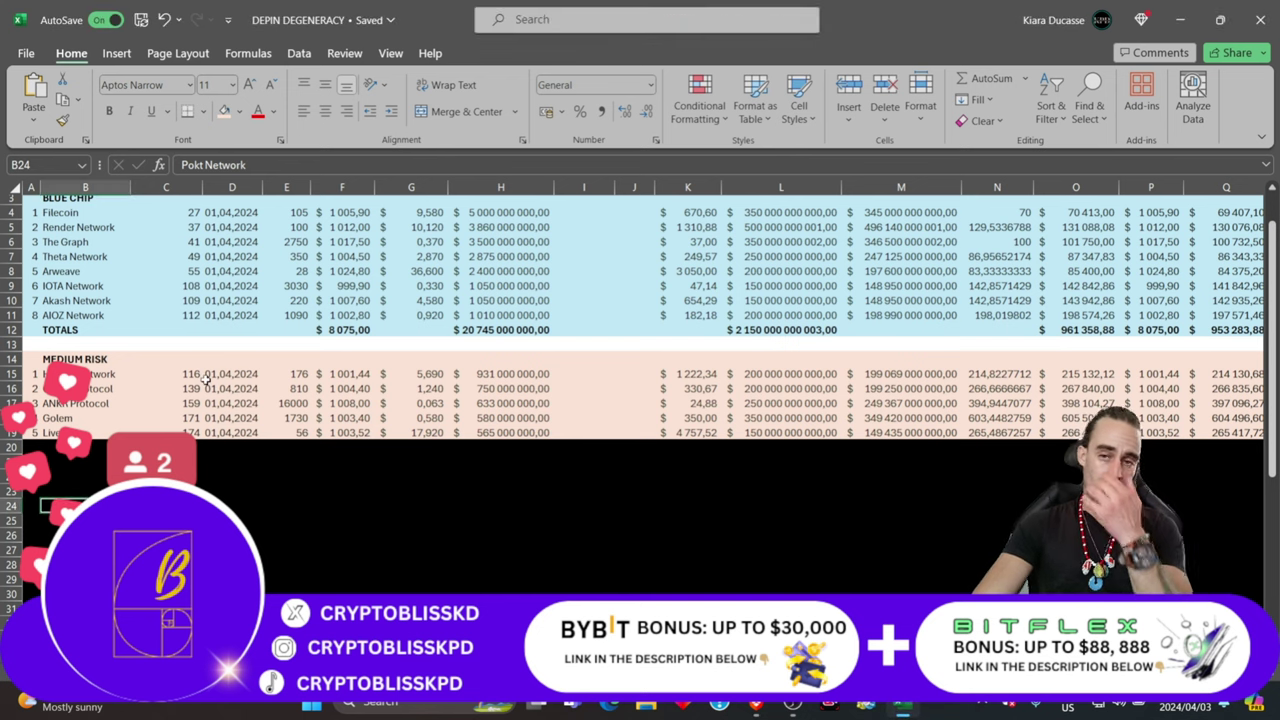
{"action": "scroll", "coordinate": [205, 379], "scroll_direction": "down", "scroll_amount": 1}
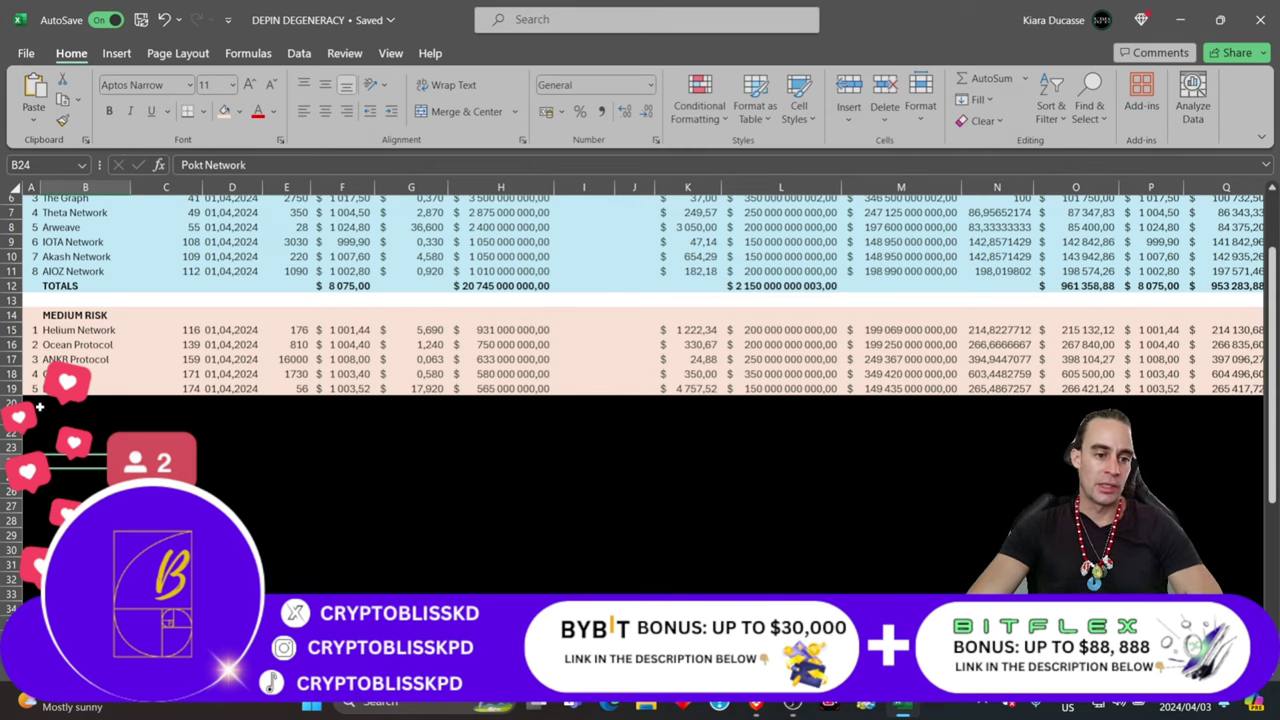
{"action": "left_click_drag", "start_coordinate": [36, 404], "coordinate": [1256, 396]}
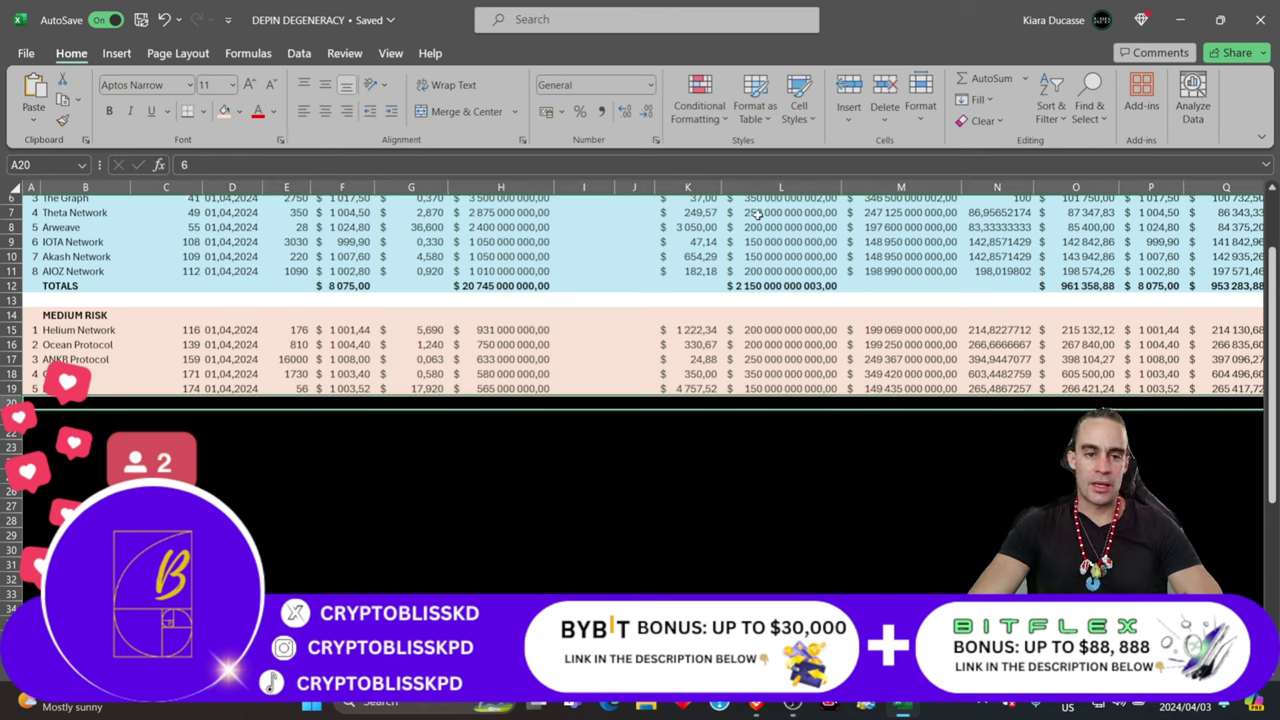
Step: Fill the Origin Trail row 20 with the pink Medium Risk colour and review it
{"action": "left_click", "coordinate": [224, 111]}
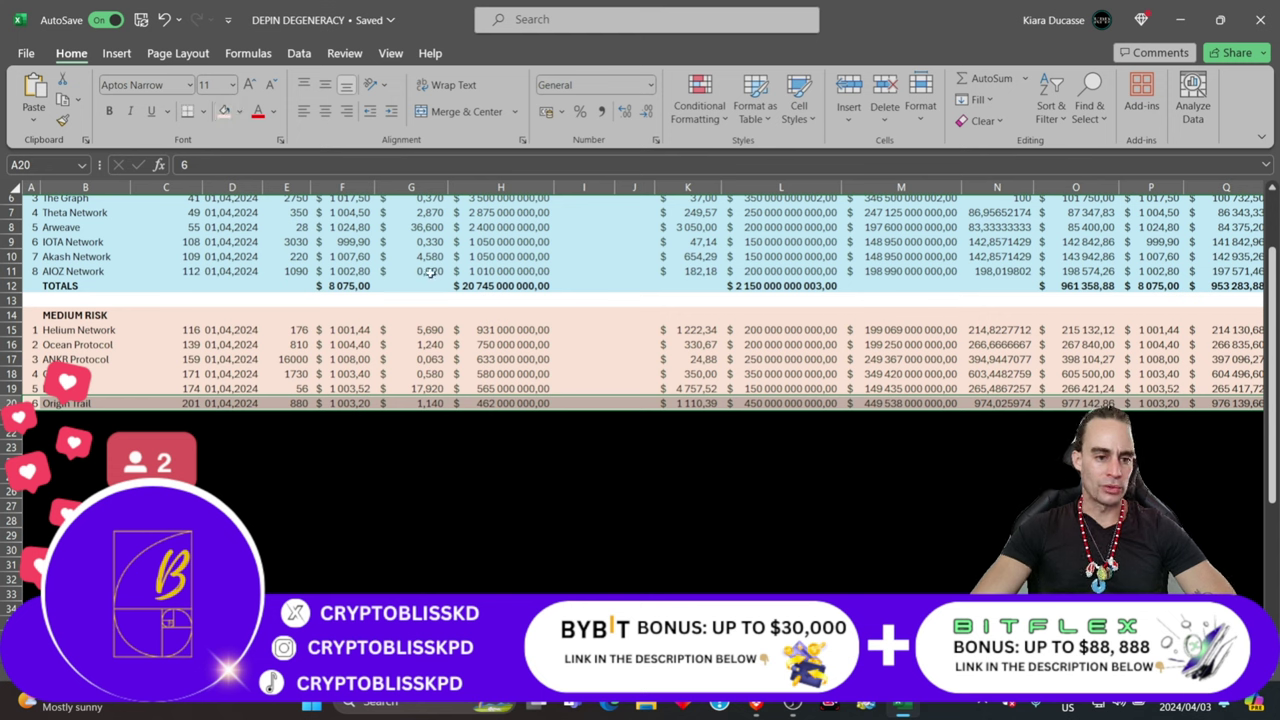
{"action": "left_click", "coordinate": [55, 455]}
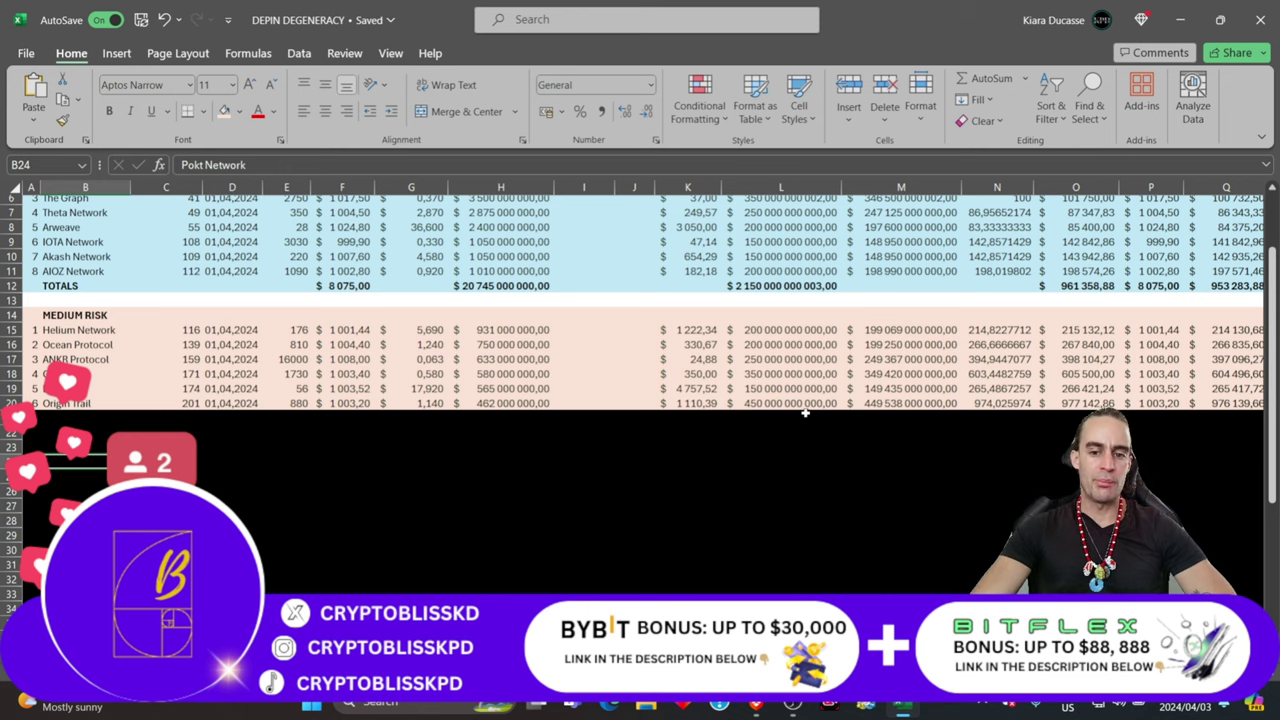
{"action": "scroll", "coordinate": [800, 498], "scroll_direction": "up", "scroll_amount": 2}
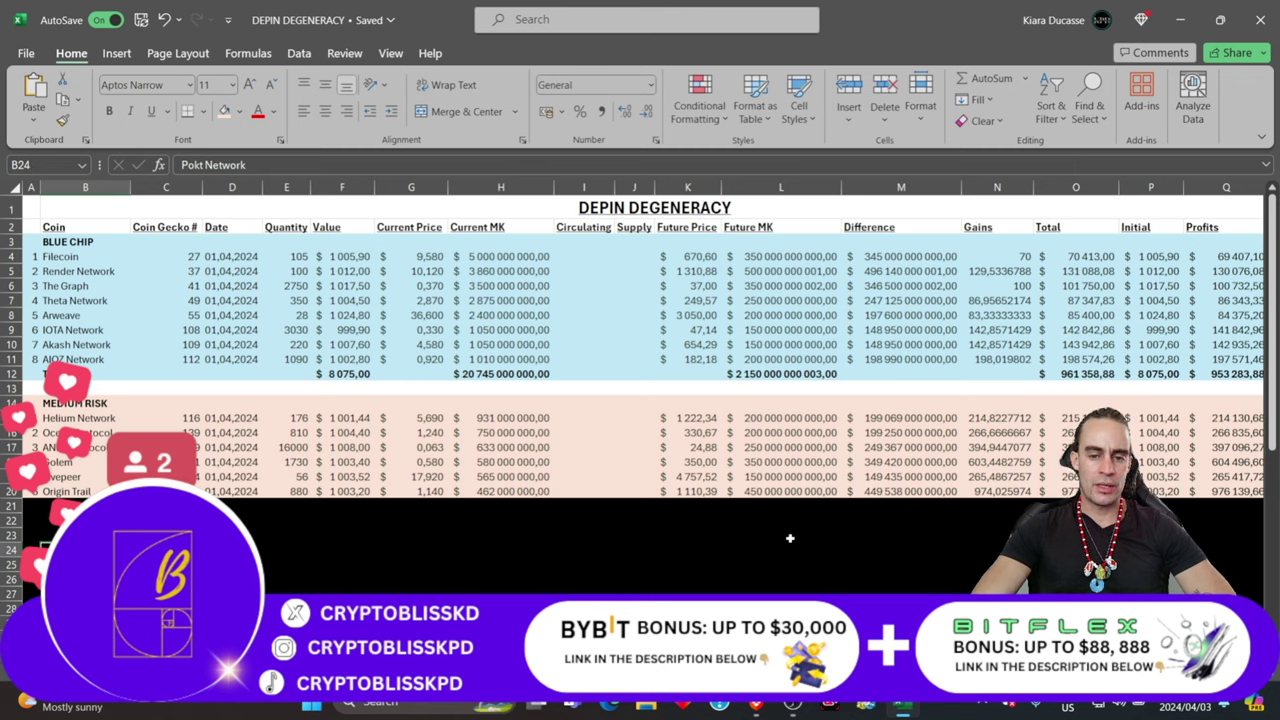
{"action": "scroll", "coordinate": [790, 538], "scroll_direction": "down", "scroll_amount": 1}
{"action": "scroll", "coordinate": [770, 514], "scroll_direction": "up", "scroll_amount": 1}
{"action": "scroll", "coordinate": [766, 509], "scroll_direction": "down", "scroll_amount": 1}
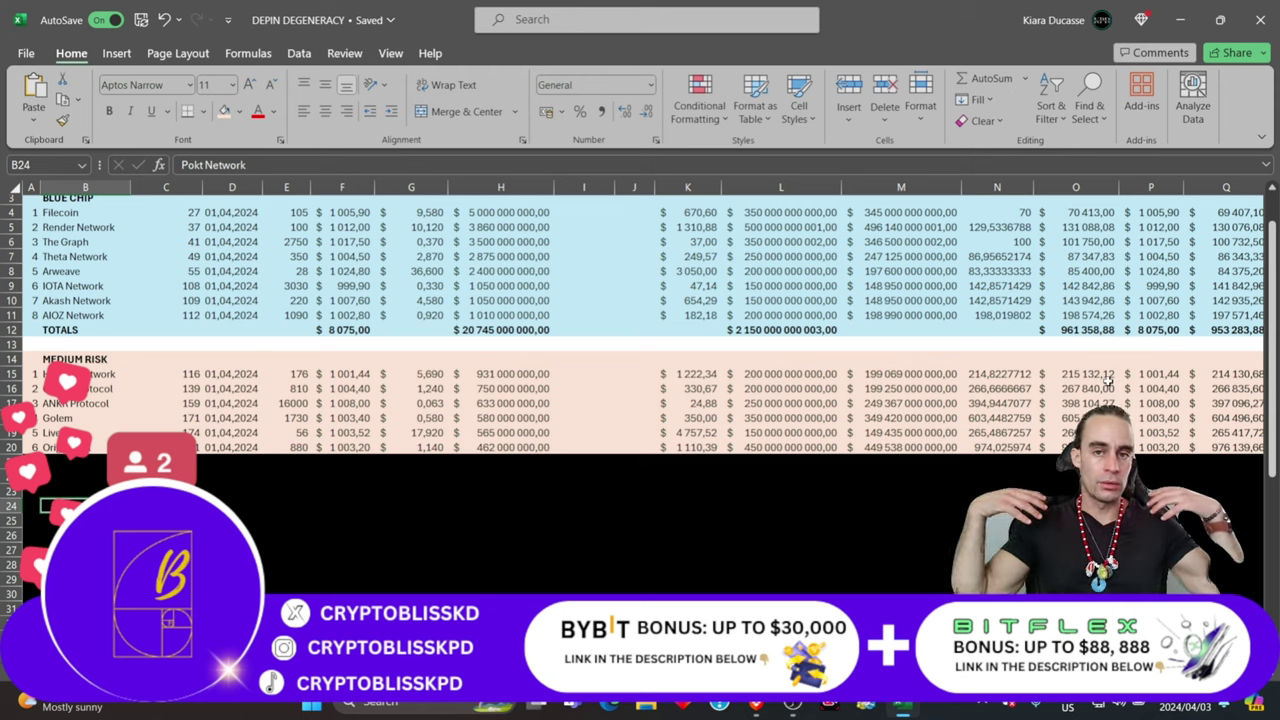
{"action": "scroll", "coordinate": [960, 310], "scroll_direction": "up", "scroll_amount": 1}
{"action": "scroll", "coordinate": [850, 280], "scroll_direction": "down", "scroll_amount": 1}
{"action": "scroll", "coordinate": [700, 240], "scroll_direction": "up", "scroll_amount": 1}
{"action": "scroll", "coordinate": [690, 378], "scroll_direction": "down", "scroll_amount": 1}
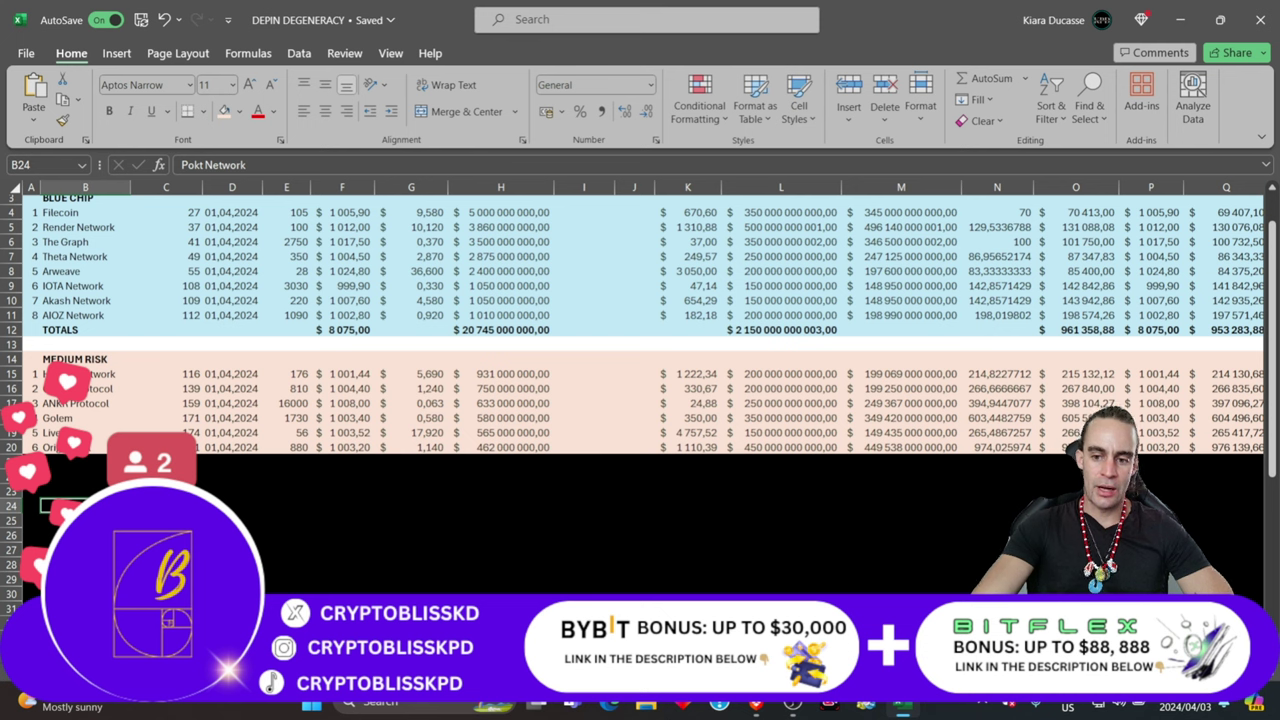
Step: Compare row 20 with the TOTALS row, then select the Flux row A21:P21
{"action": "left_click", "coordinate": [11, 447]}
{"action": "left_click", "coordinate": [11, 329]}
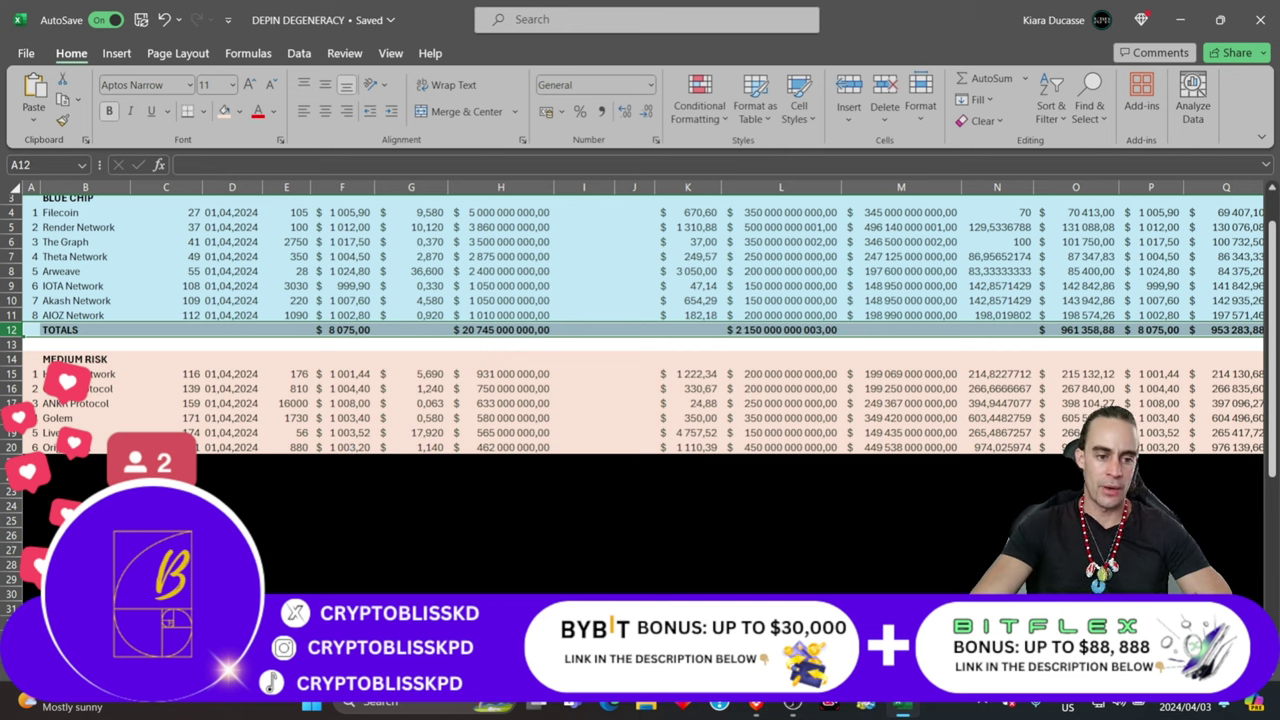
{"action": "scroll", "coordinate": [52, 470], "scroll_direction": "down", "scroll_amount": 1}
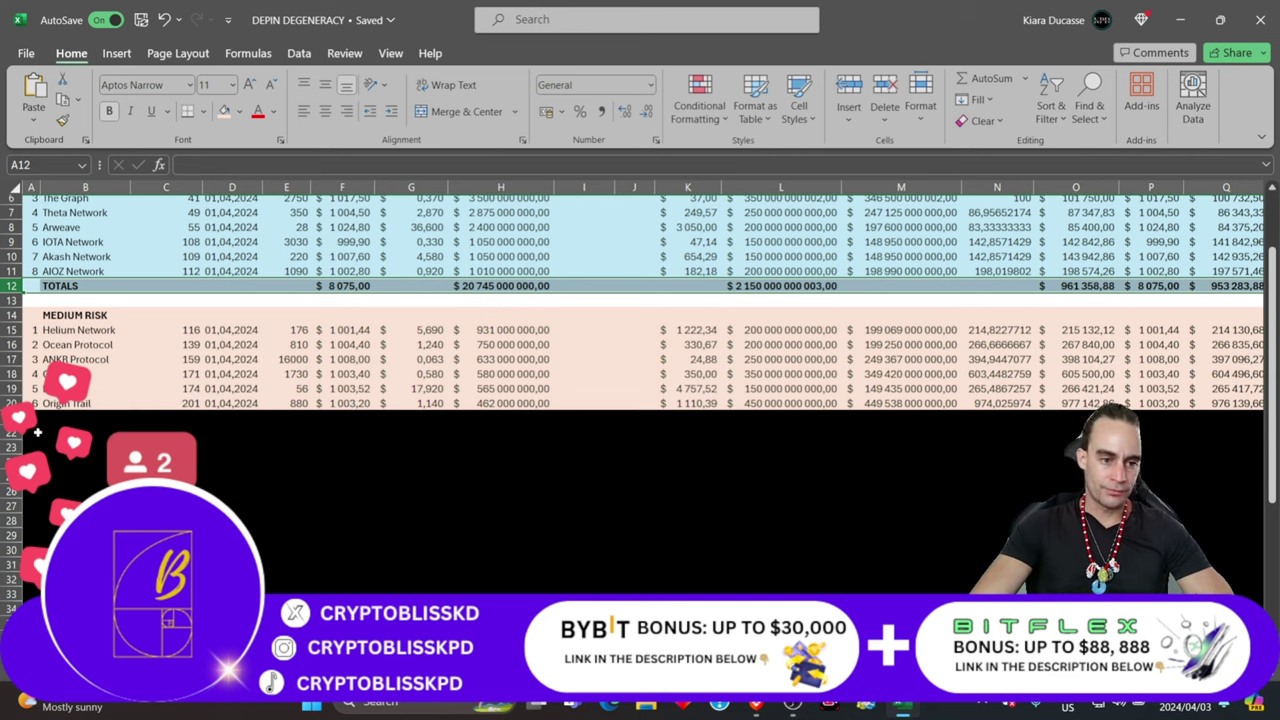
{"action": "scroll", "coordinate": [50, 430], "scroll_direction": "down", "scroll_amount": 1}
{"action": "scroll", "coordinate": [45, 425], "scroll_direction": "up", "scroll_amount": 1}
{"action": "left_click", "coordinate": [38, 420]}
{"action": "left_click_drag", "start_coordinate": [38, 420], "coordinate": [572, 407]}
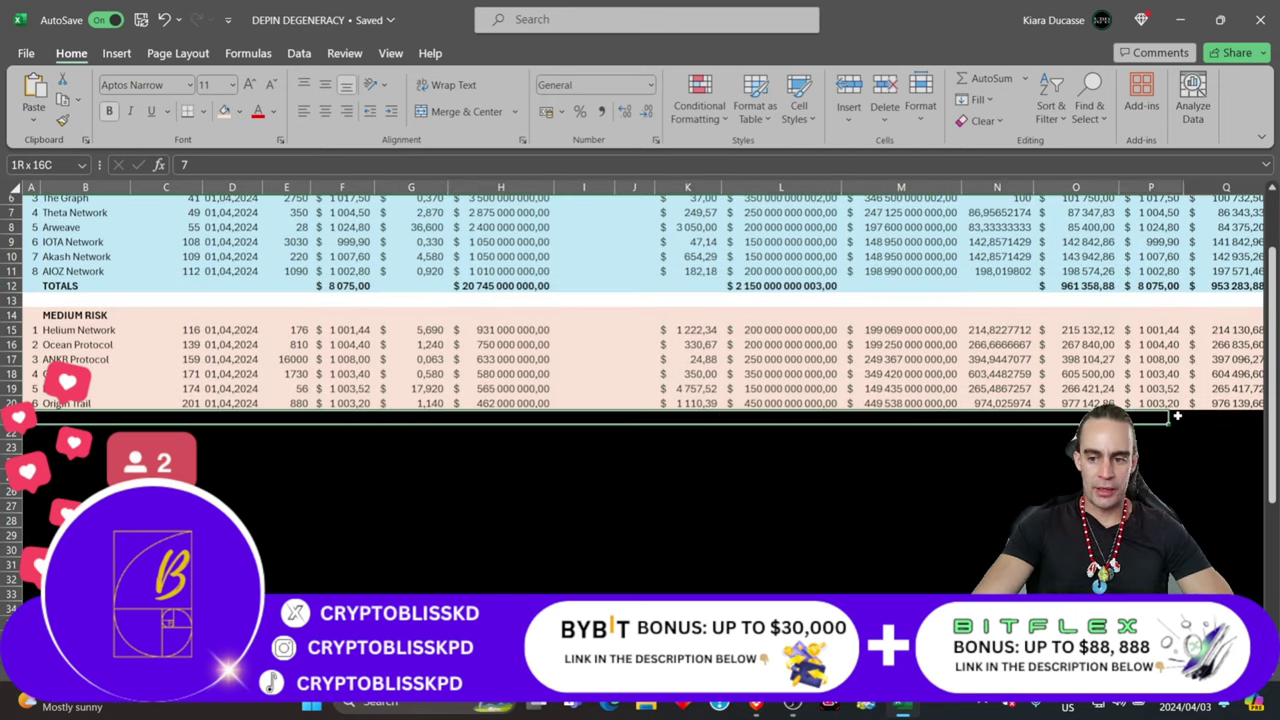
{"action": "left_click_drag", "start_coordinate": [1186, 416], "coordinate": [1188, 418]}
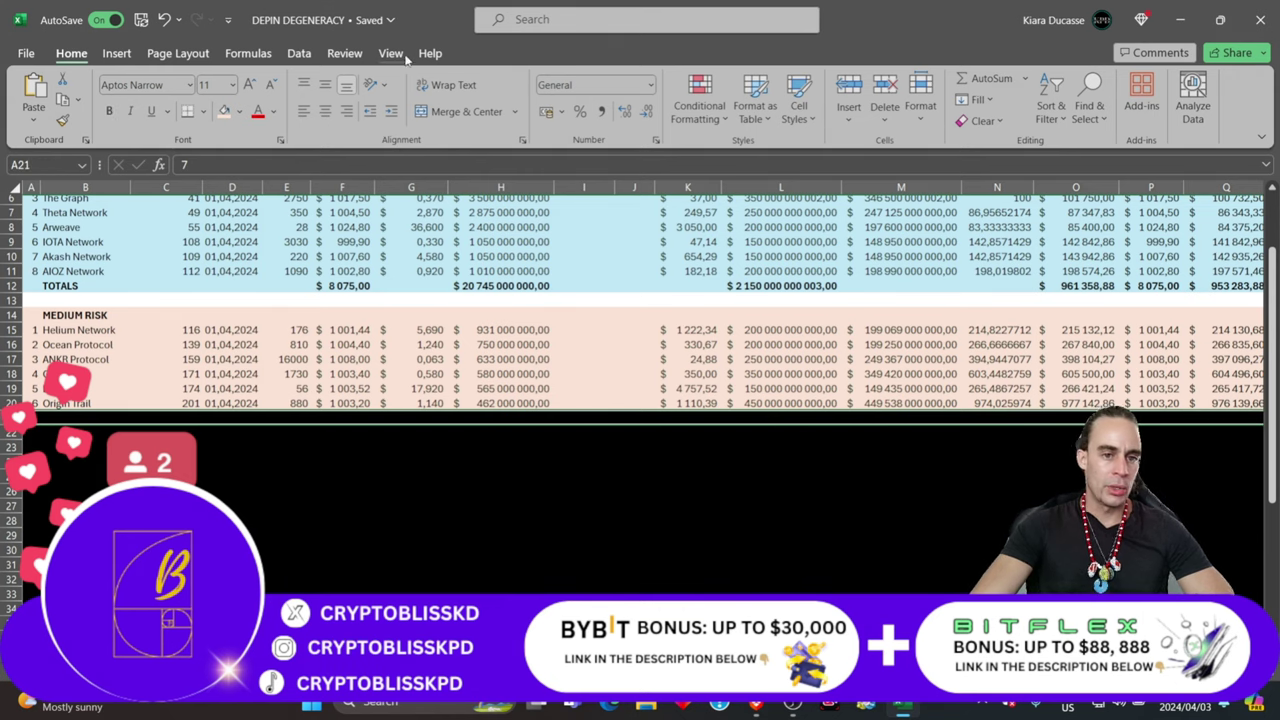
Step: Fill the Flux row 21 with the pink Medium Risk colour and review it
{"action": "left_click", "coordinate": [225, 111]}
{"action": "left_click", "coordinate": [85, 550]}
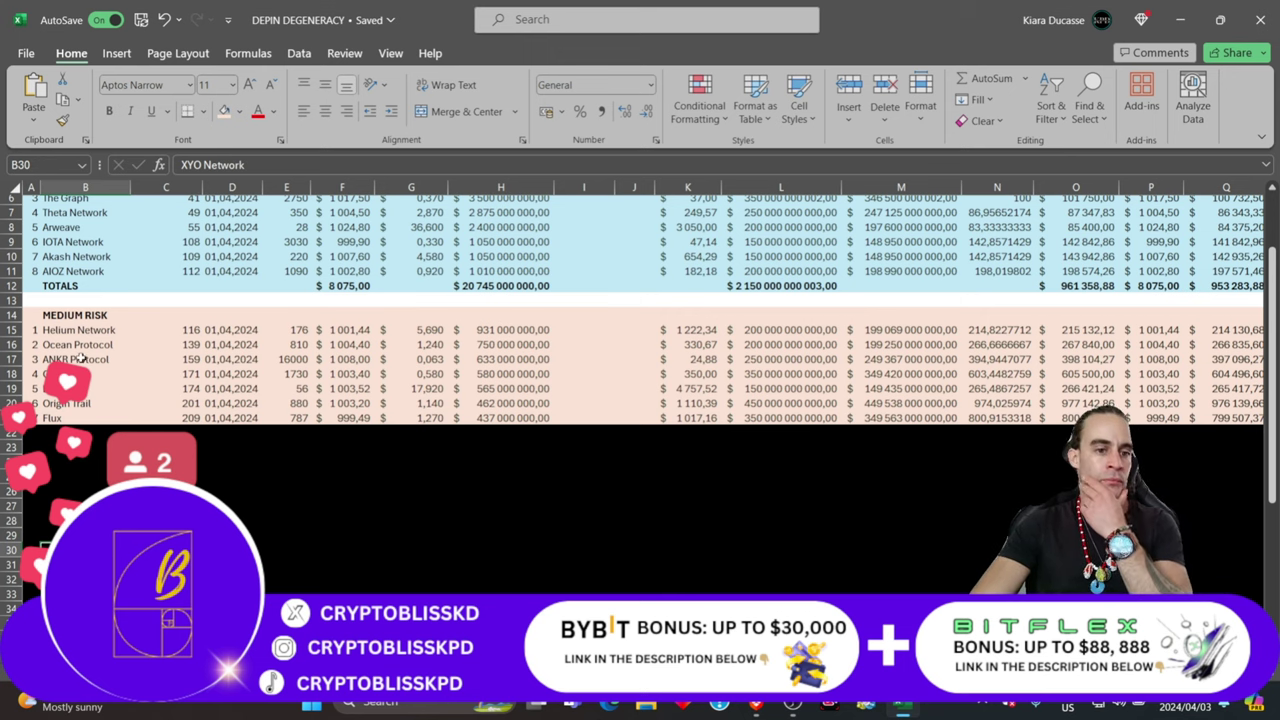
{"action": "scroll", "coordinate": [80, 355], "scroll_direction": "up", "scroll_amount": 1}
{"action": "scroll", "coordinate": [80, 355], "scroll_direction": "up", "scroll_amount": 1}
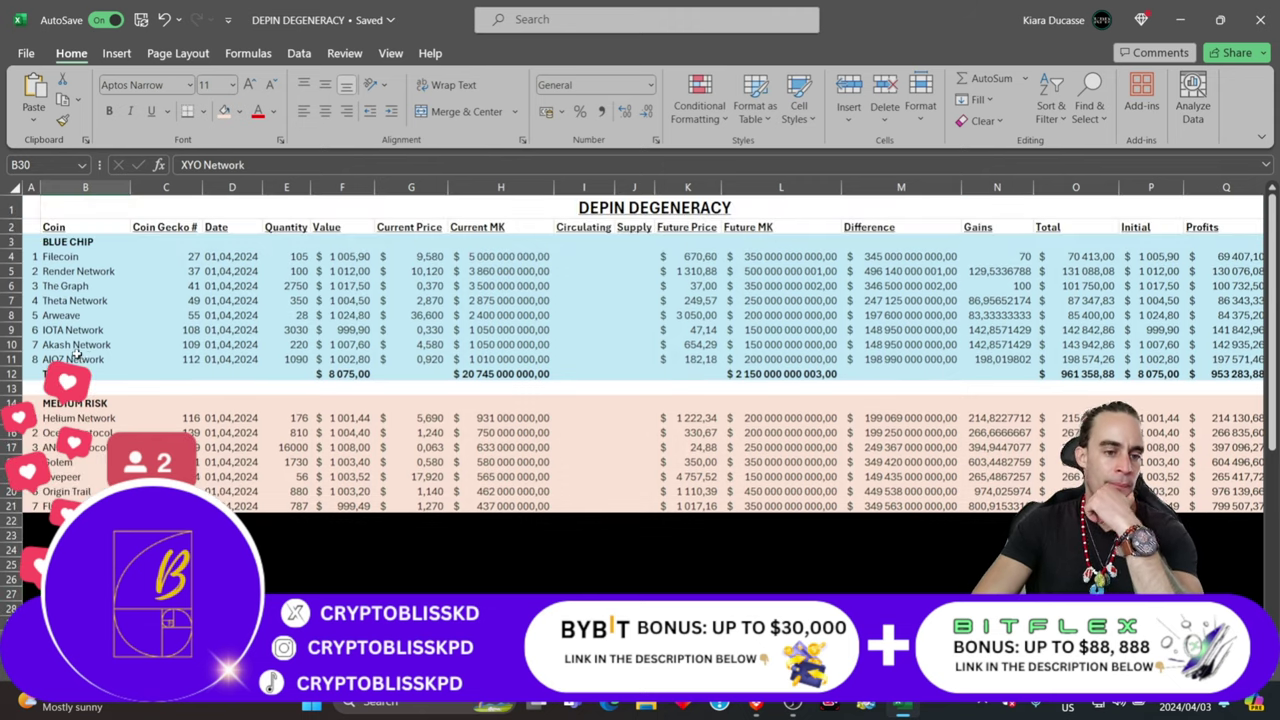
{"action": "scroll", "coordinate": [100, 427], "scroll_direction": "down", "scroll_amount": 1}
{"action": "scroll", "coordinate": [100, 427], "scroll_direction": "down", "scroll_amount": 1}
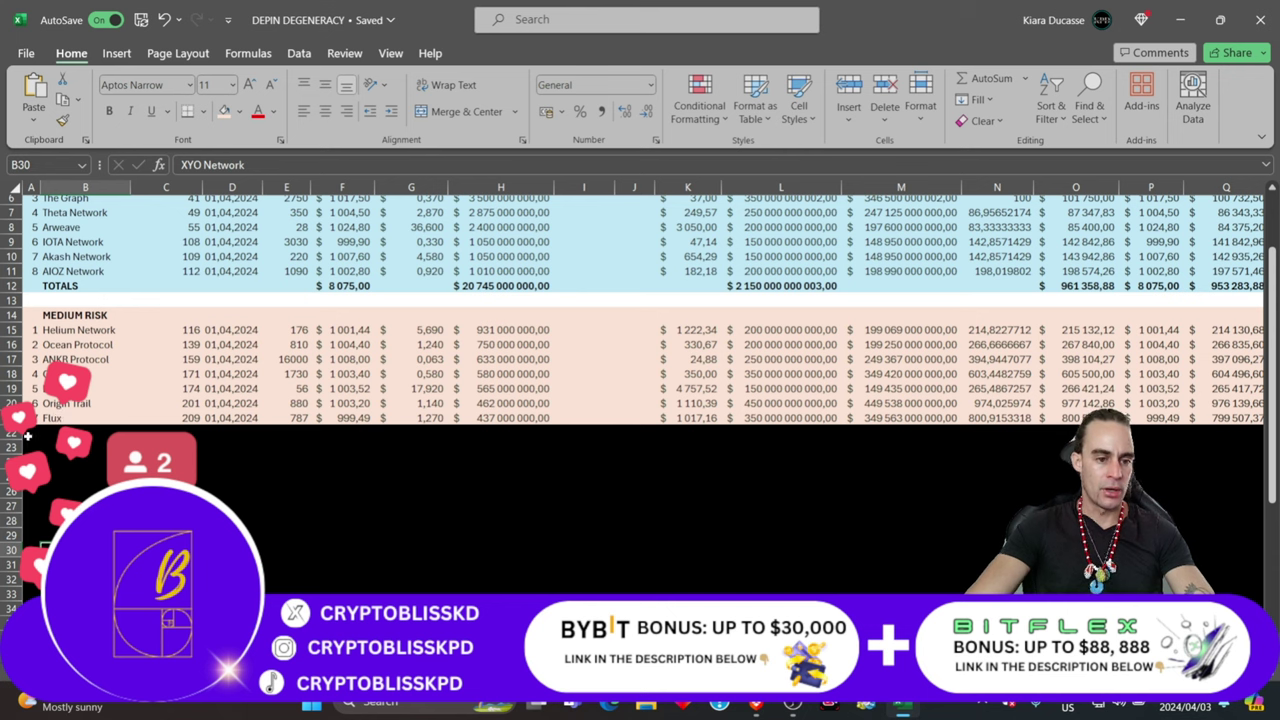
Step: Select row 22 from A22 to P22 and give it the same pink fill
{"action": "left_click_drag", "start_coordinate": [30, 435], "coordinate": [1137, 431]}
{"action": "scroll", "coordinate": [640, 300], "scroll_direction": "left", "scroll_amount": 2}
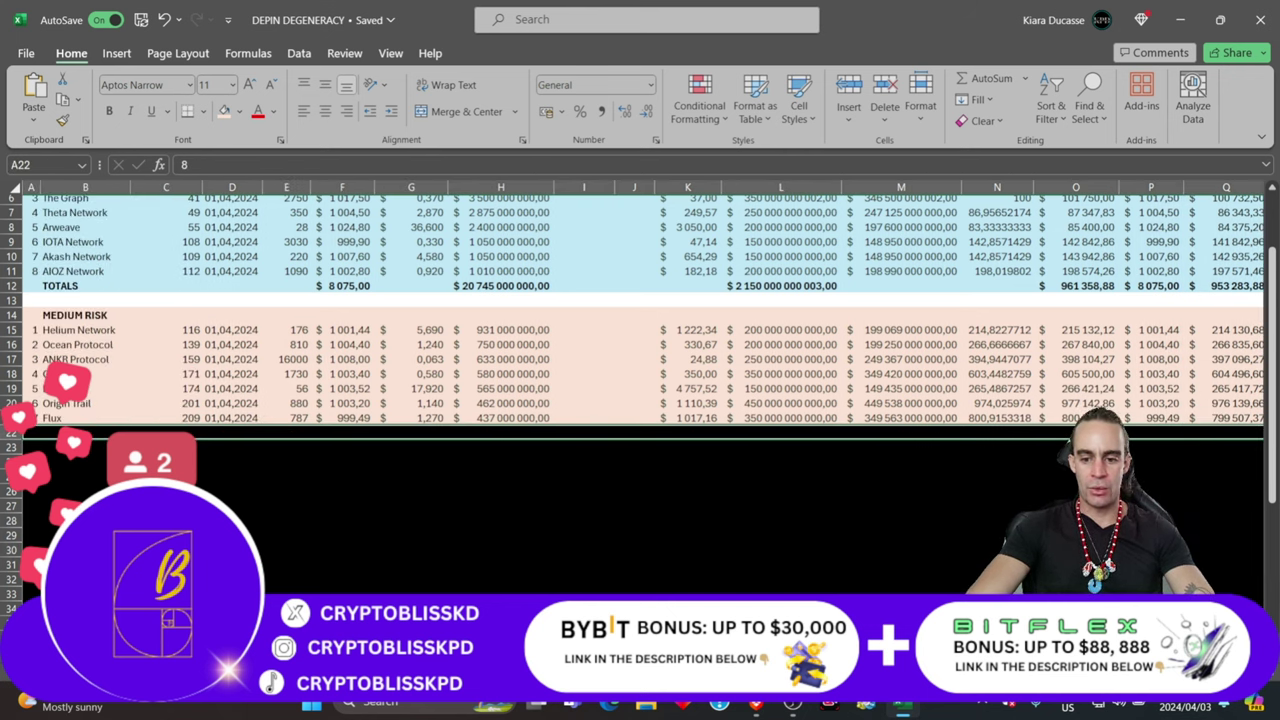
{"action": "left_click", "coordinate": [226, 111]}
{"action": "left_click", "coordinate": [62, 505]}
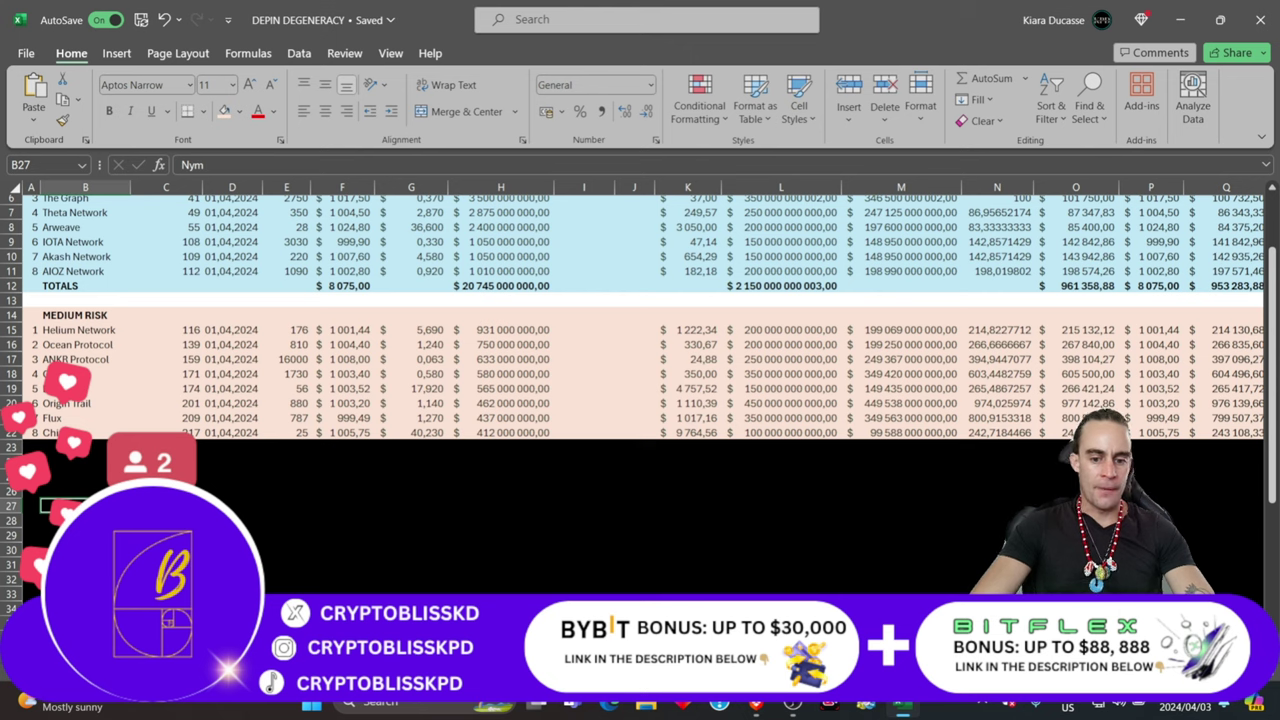
{"action": "key", "text": "alt+Tab"}
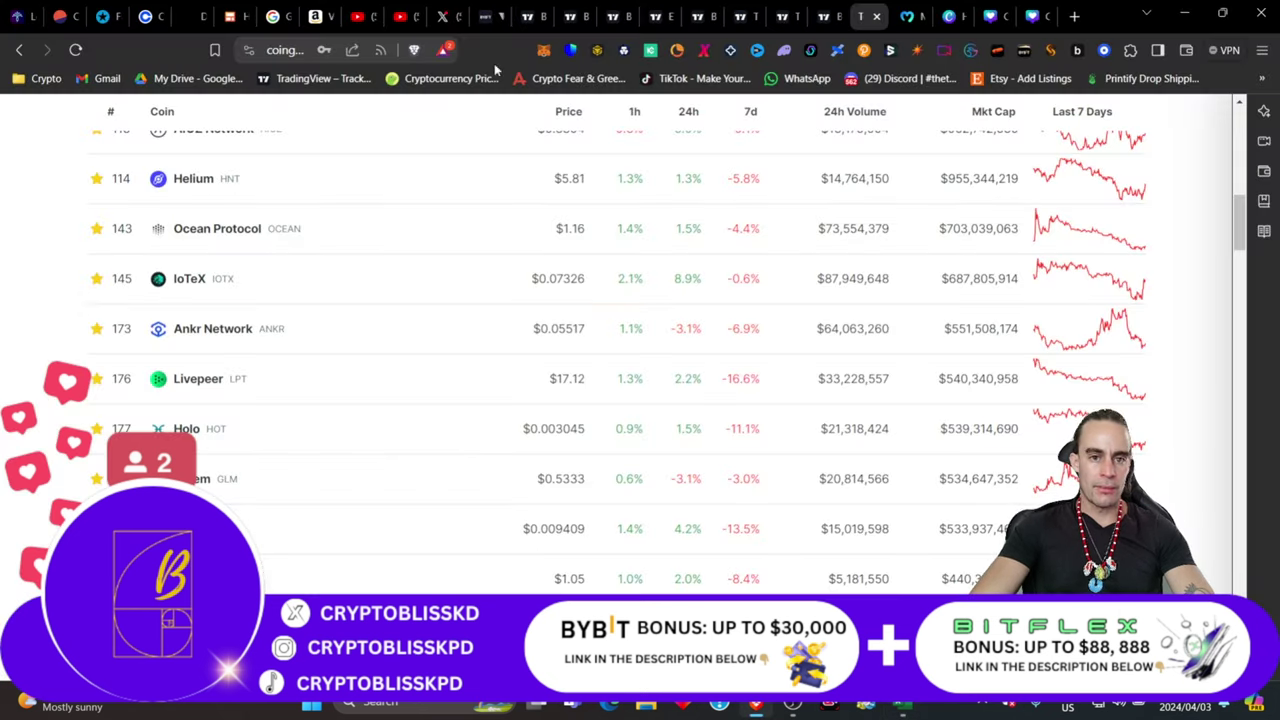
{"action": "left_click", "coordinate": [396, 16]}
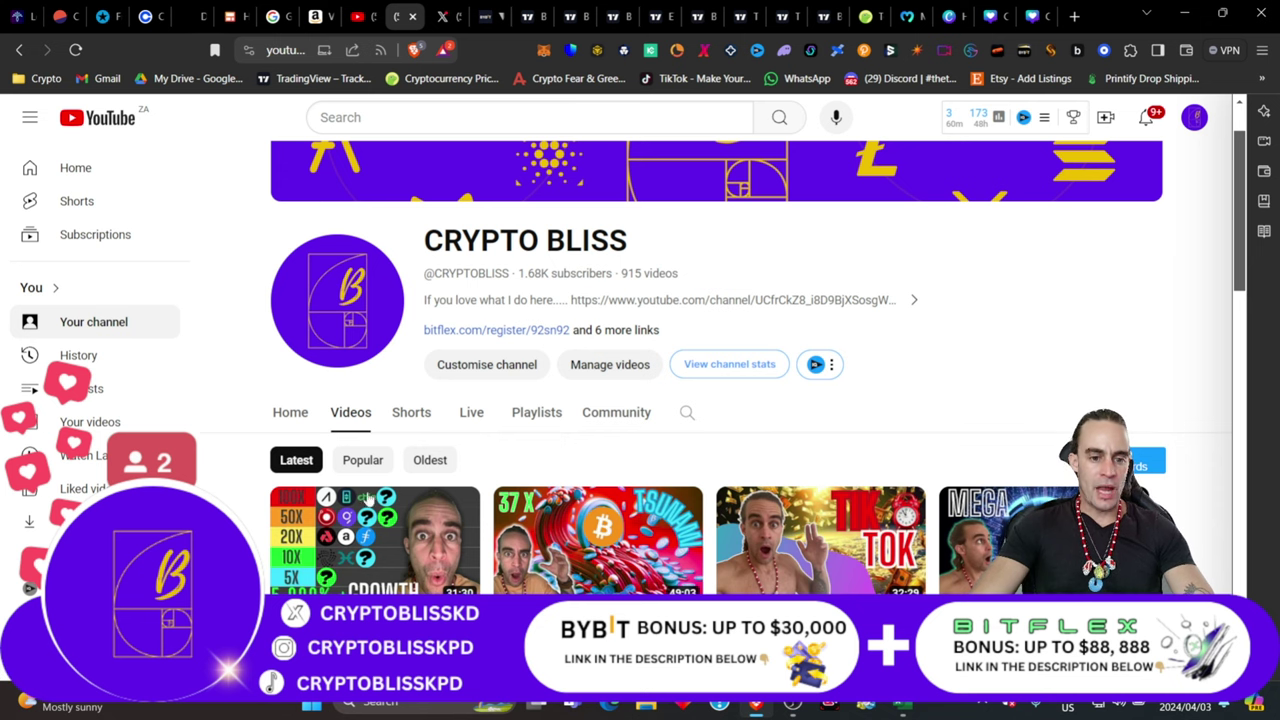
{"action": "mouse_move", "coordinate": [369, 500]}
{"action": "scroll", "coordinate": [369, 500], "scroll_direction": "down", "scroll_amount": 2}
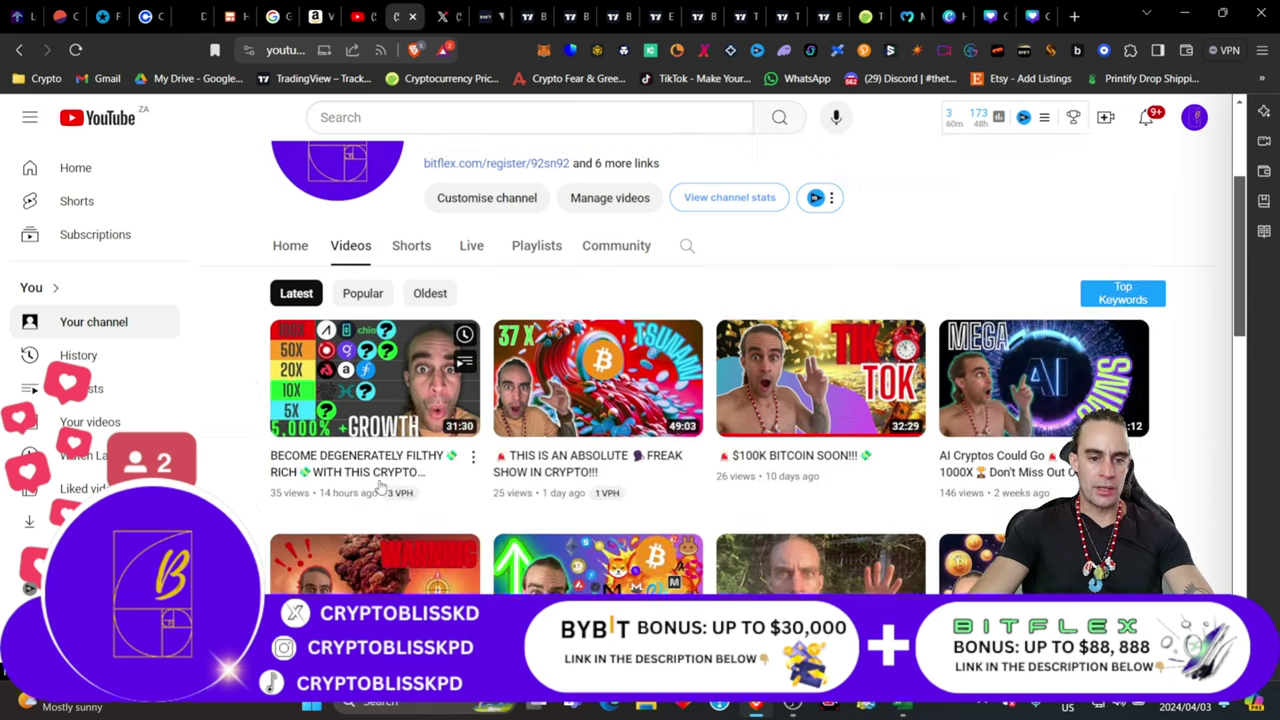
{"action": "scroll", "coordinate": [362, 418], "scroll_direction": "up", "scroll_amount": 1}
{"action": "scroll", "coordinate": [362, 418], "scroll_direction": "up", "scroll_amount": 2}
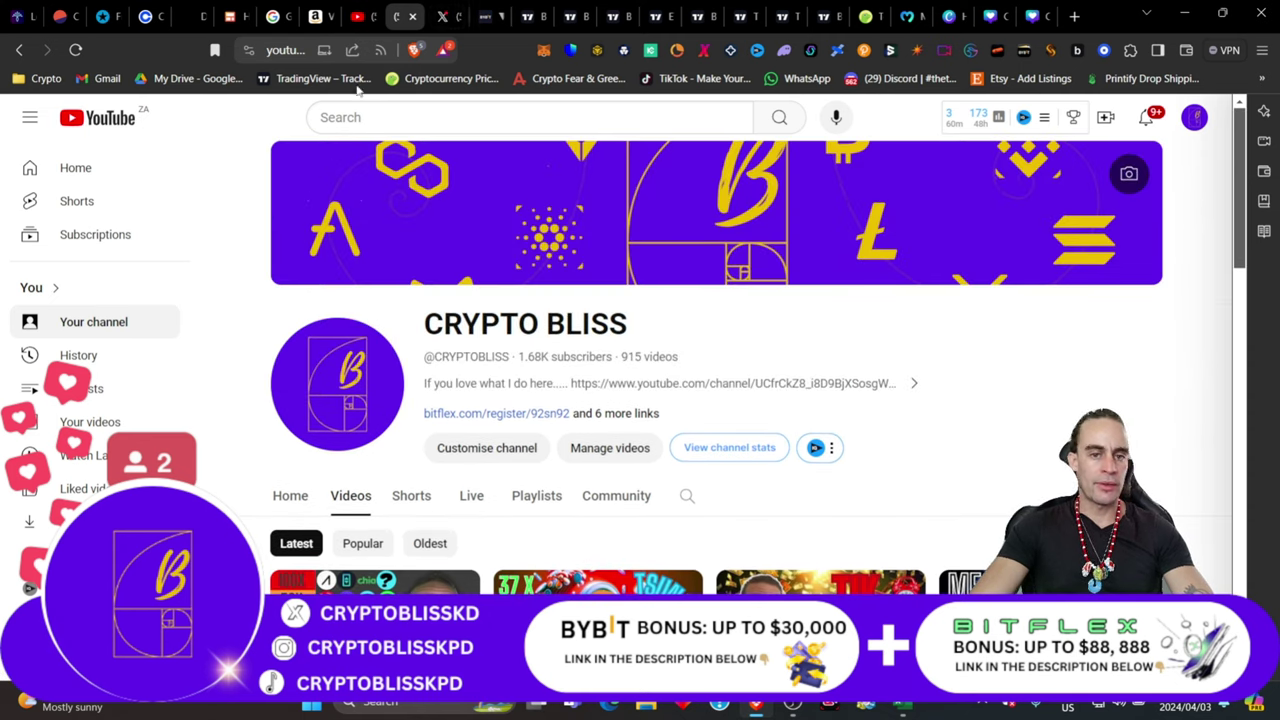
{"action": "left_click", "coordinate": [1183, 14]}
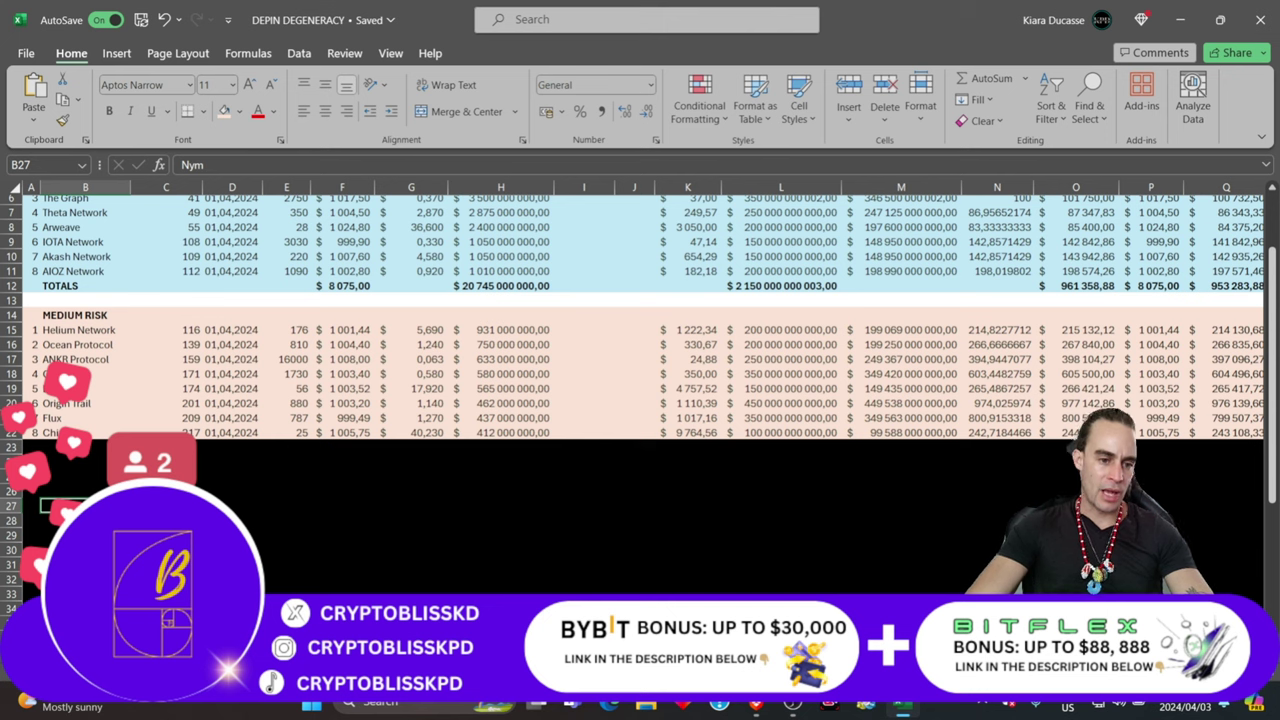
Step: Bring up the Crypto Bliss YouTube channel page and scroll through its latest uploads
{"action": "left_click", "coordinate": [757, 706]}
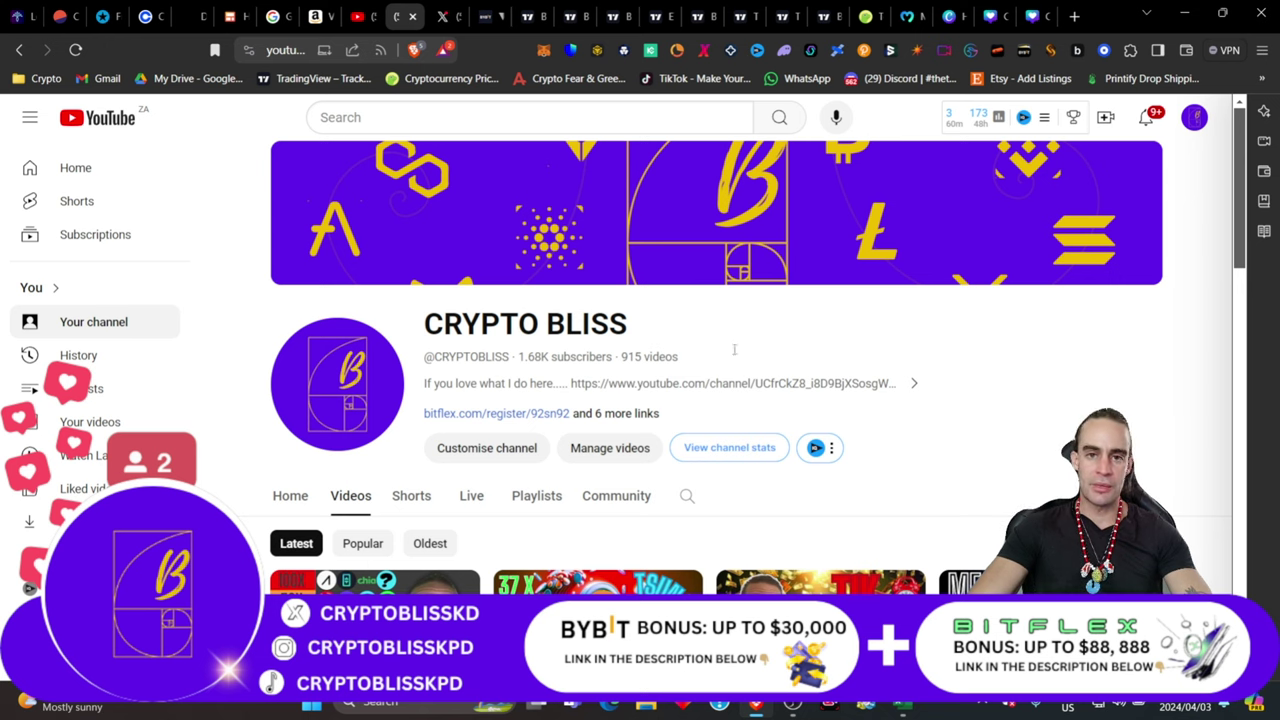
{"action": "scroll", "coordinate": [722, 336], "scroll_direction": "down", "scroll_amount": 5}
{"action": "scroll", "coordinate": [722, 336], "scroll_direction": "up", "scroll_amount": 4}
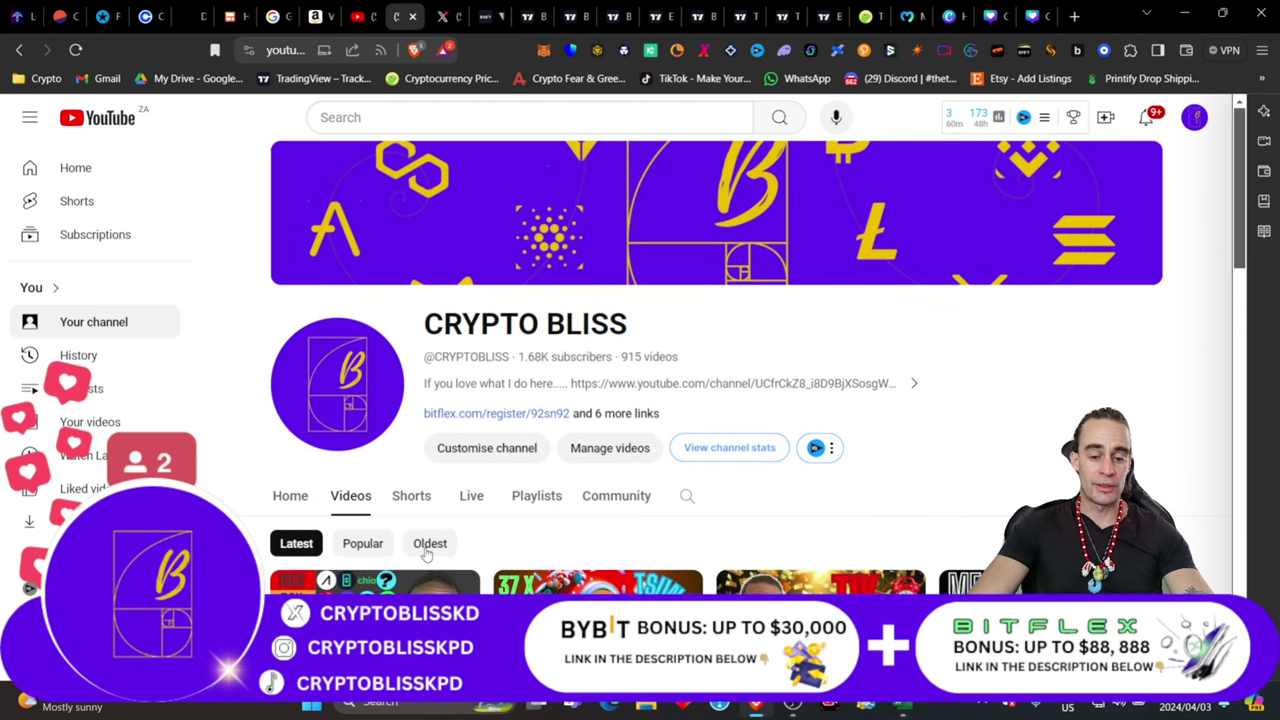
{"action": "scroll", "coordinate": [427, 553], "scroll_direction": "down", "scroll_amount": 1}
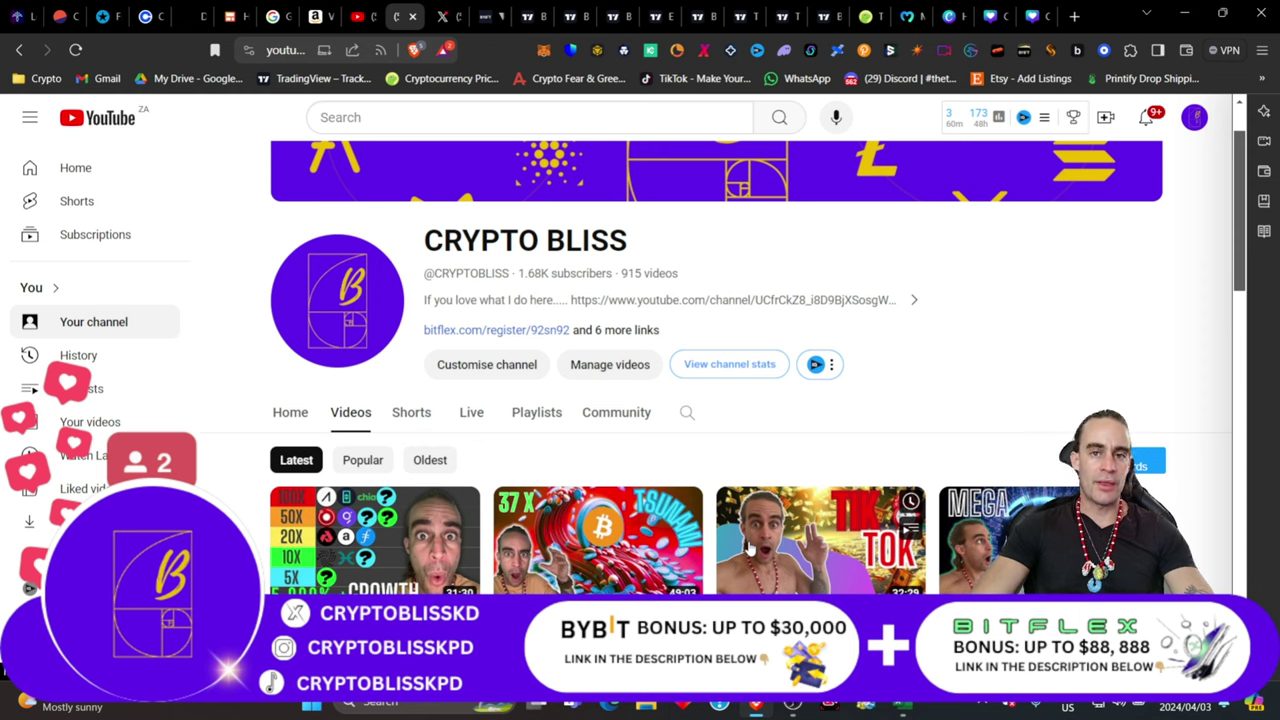
{"action": "left_click", "coordinate": [903, 708]}
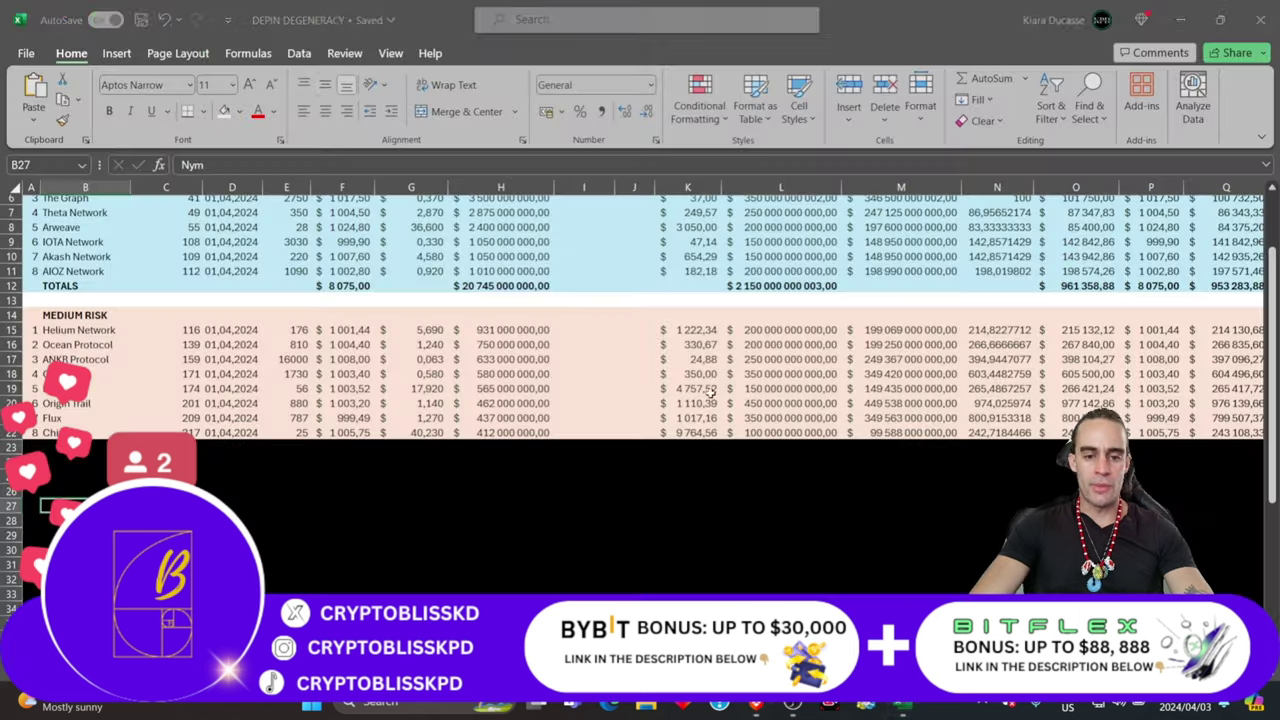
{"action": "scroll", "coordinate": [706, 404], "scroll_direction": "up", "scroll_amount": 2}
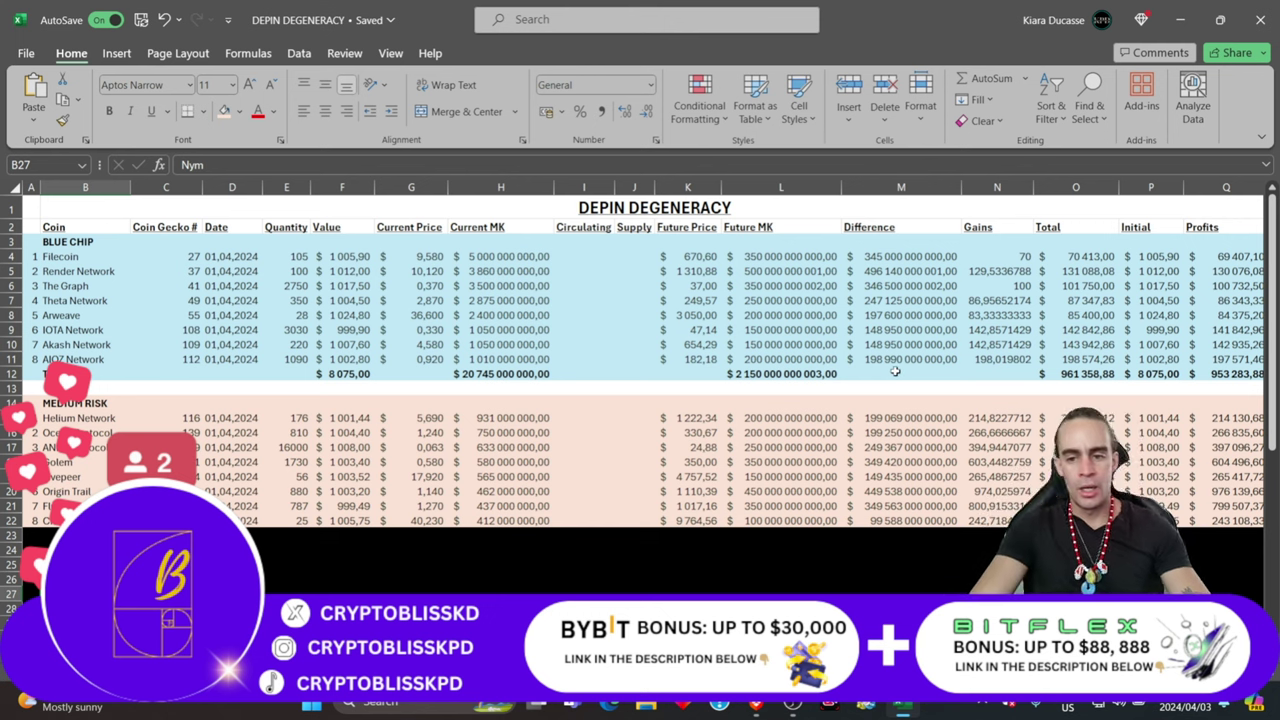
{"action": "left_click", "coordinate": [756, 706]}
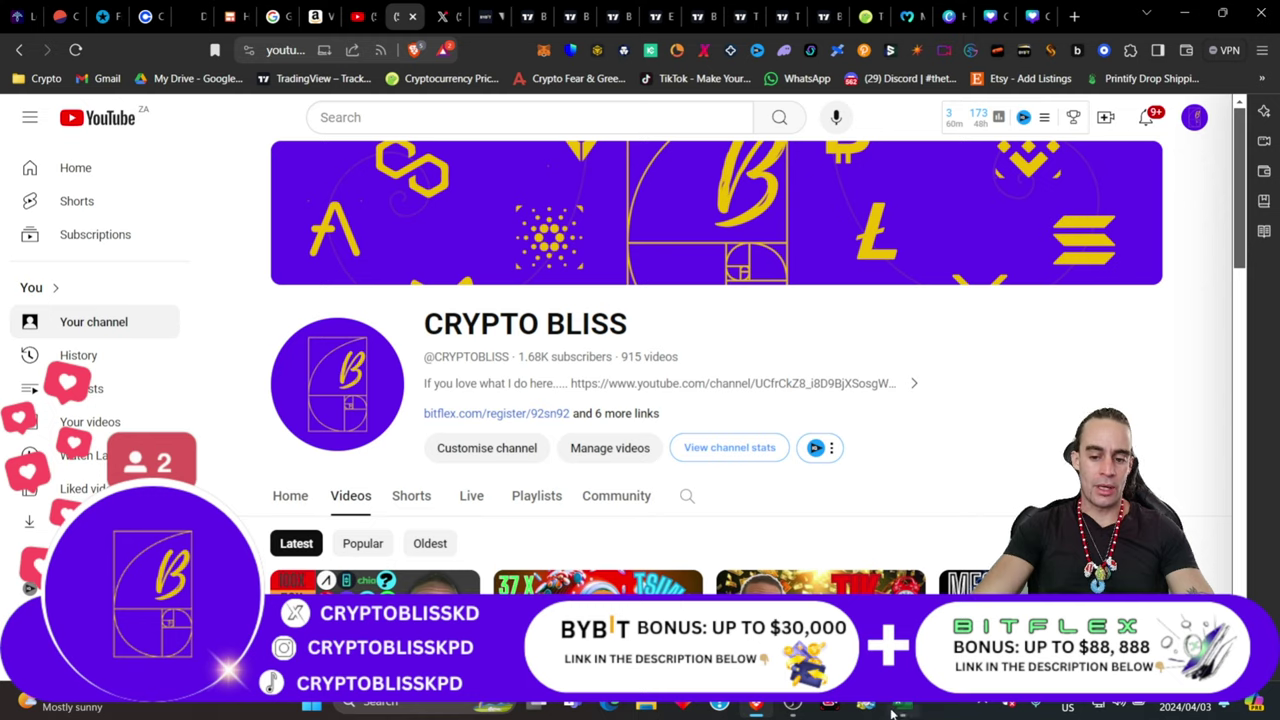
{"action": "key", "text": "alt+Tab"}
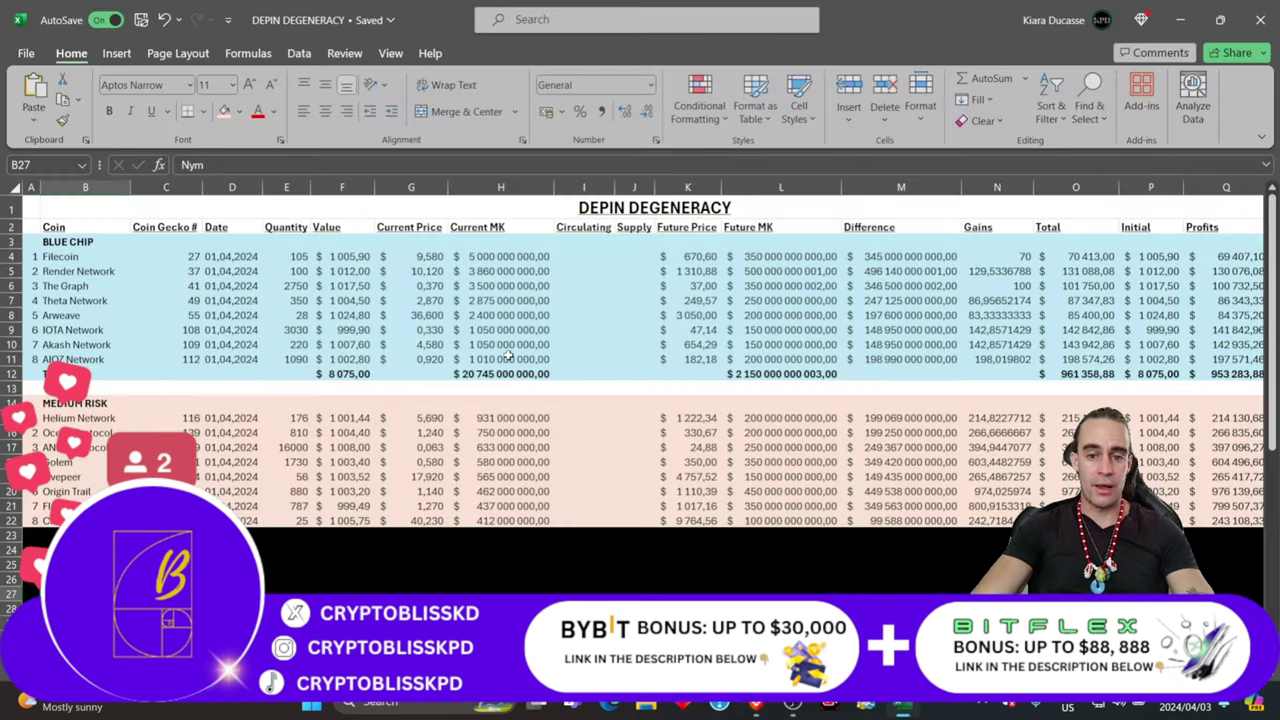
{"action": "key", "text": "alt+Tab"}
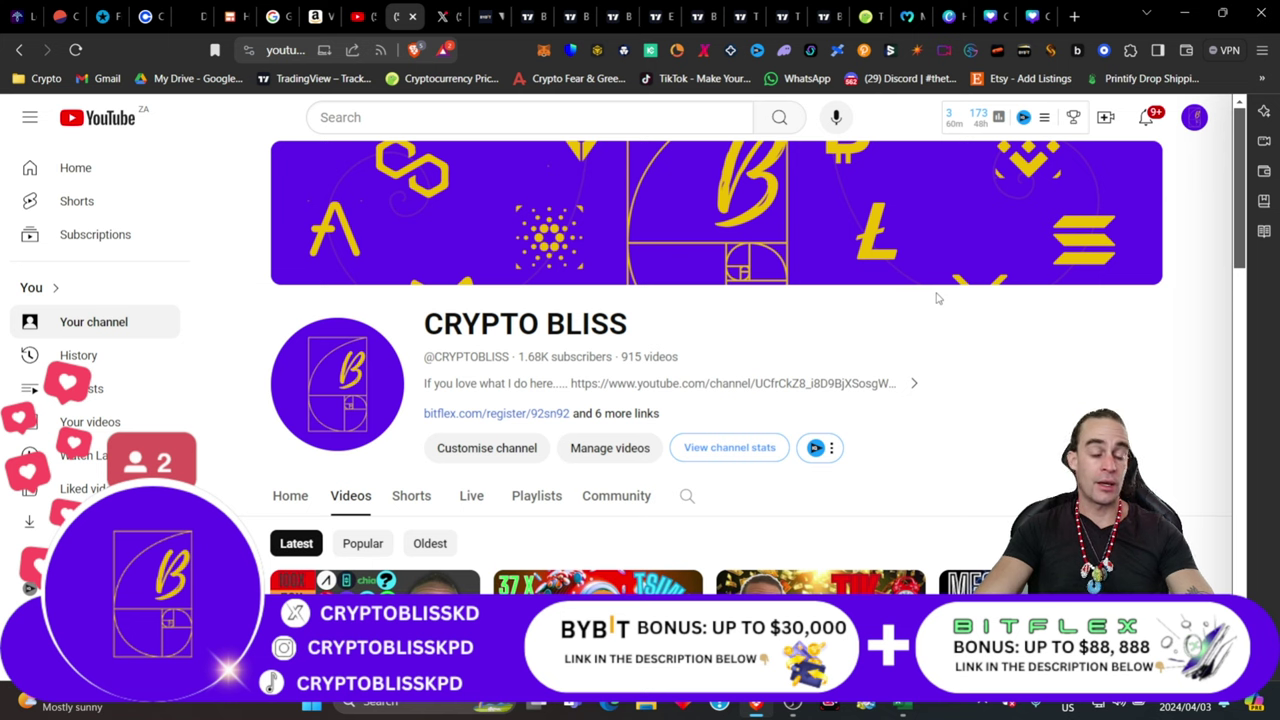
{"action": "scroll", "coordinate": [910, 348], "scroll_direction": "down", "scroll_amount": 1}
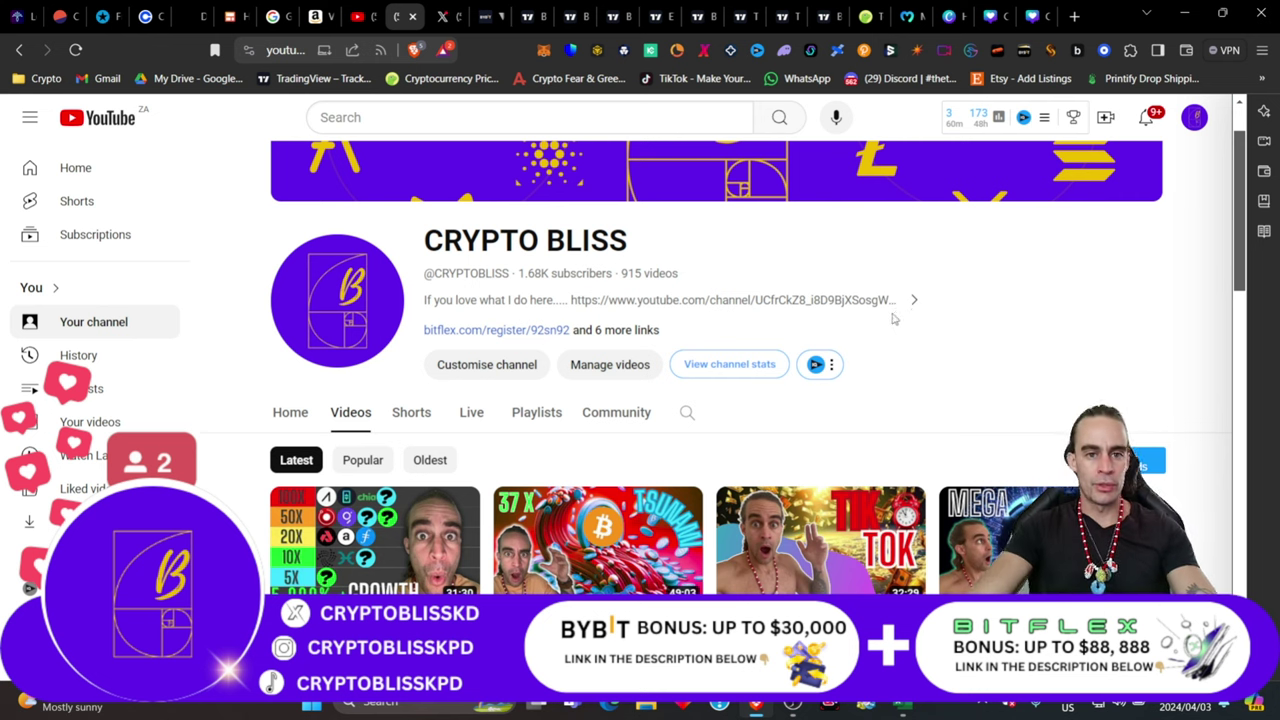
{"action": "scroll", "coordinate": [894, 319], "scroll_direction": "up", "scroll_amount": 1}
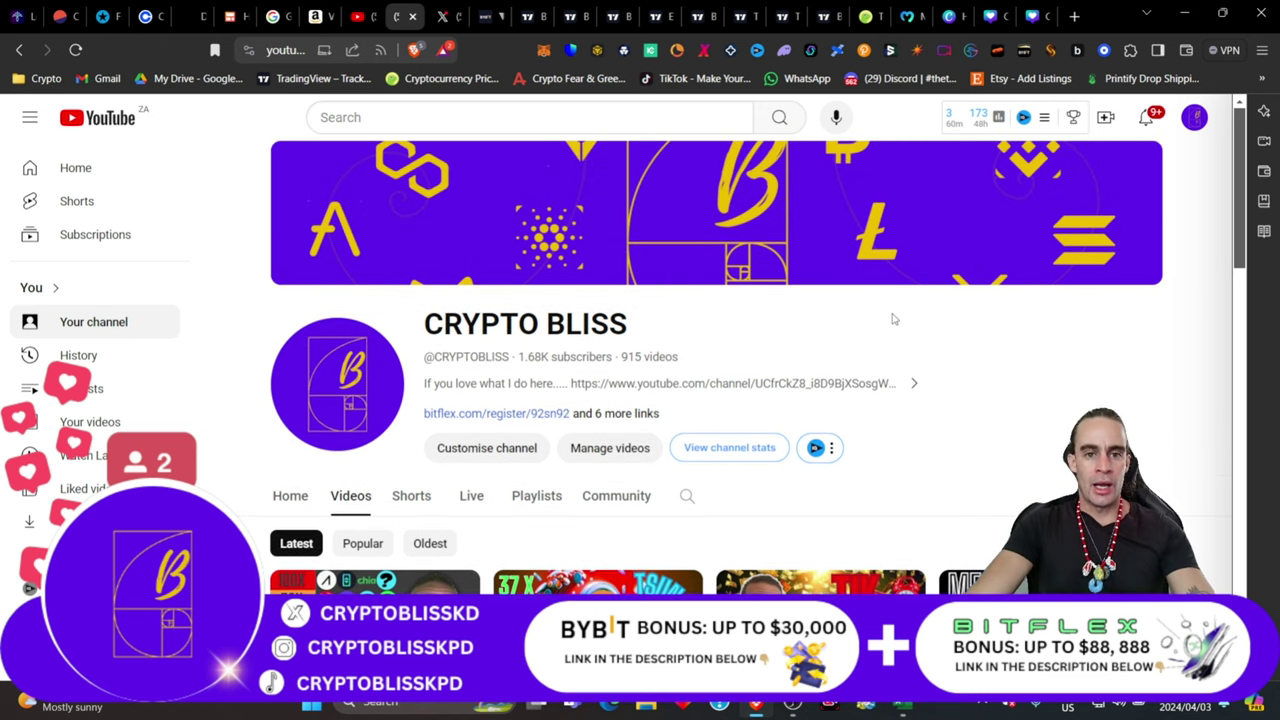
Step: Open Bybit's BTCUSDT perpetual 4h chart and pan back to earlier candles
{"action": "left_click", "coordinate": [485, 16]}
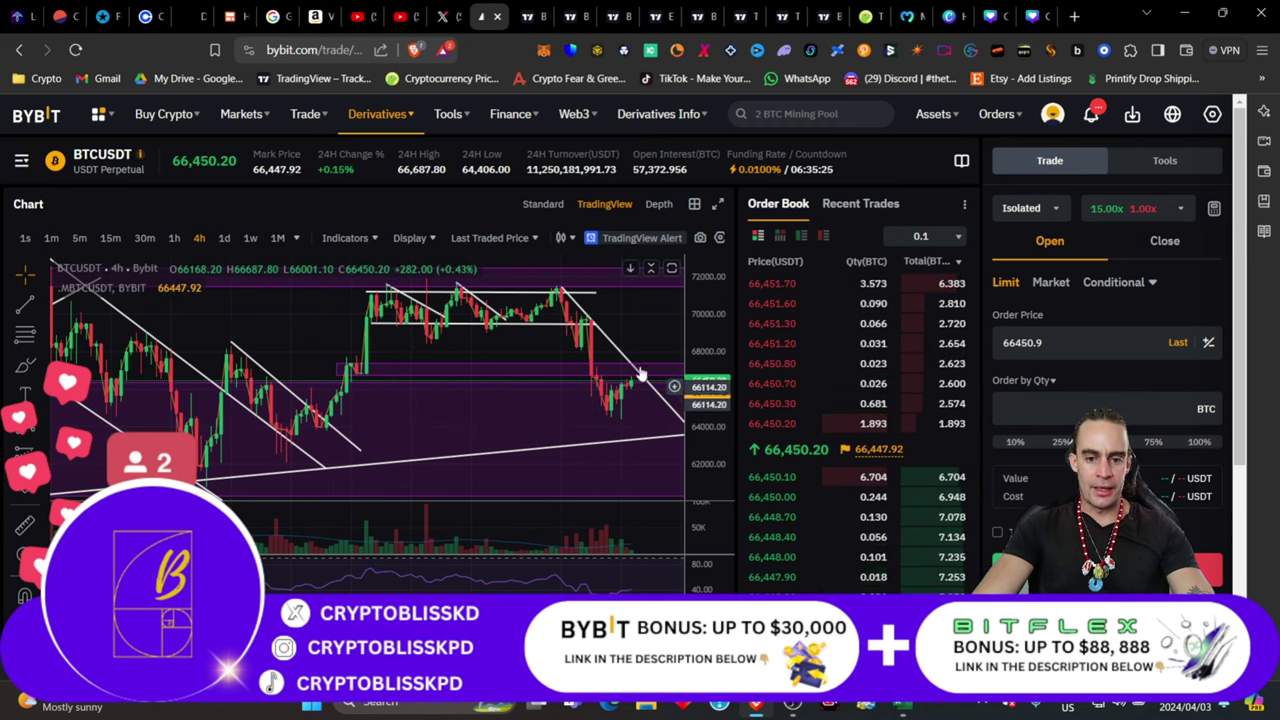
{"action": "left_click_drag", "start_coordinate": [646, 331], "coordinate": [455, 332]}
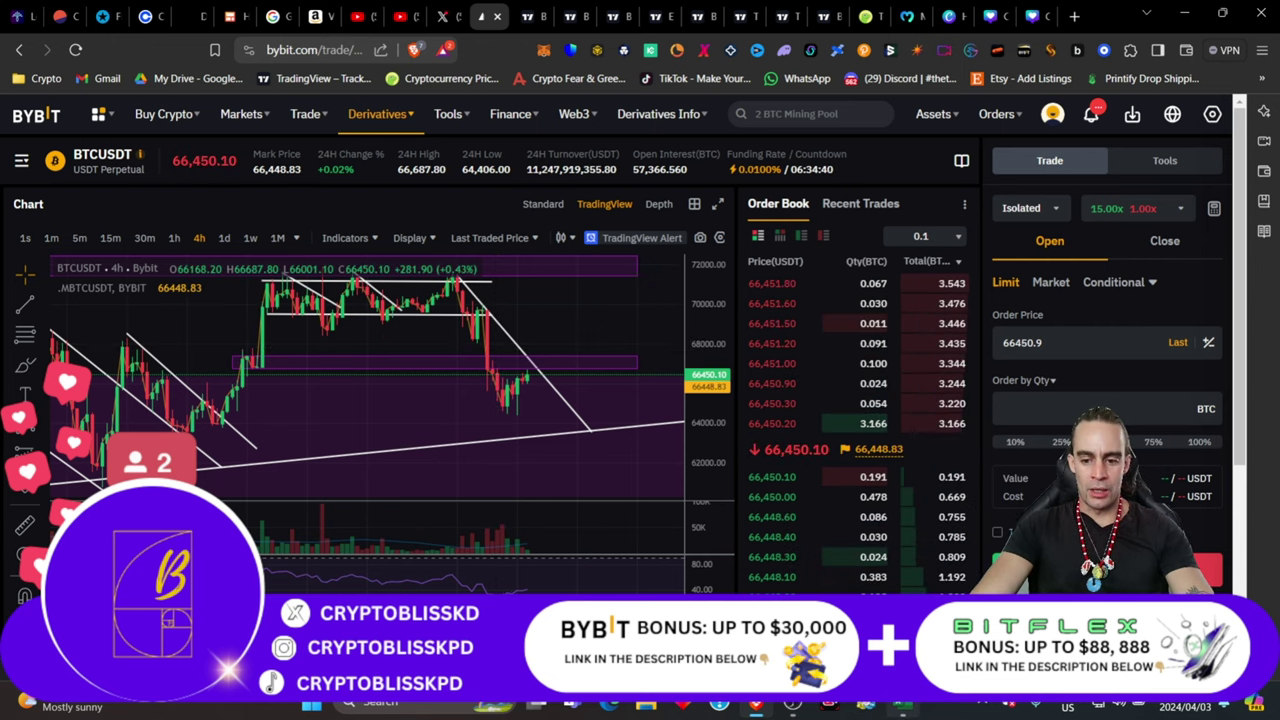
Step: Fill the Shadow Token row 23, columns A to Q, with the peach Medium Risk colour
{"action": "left_click", "coordinate": [396, 17]}
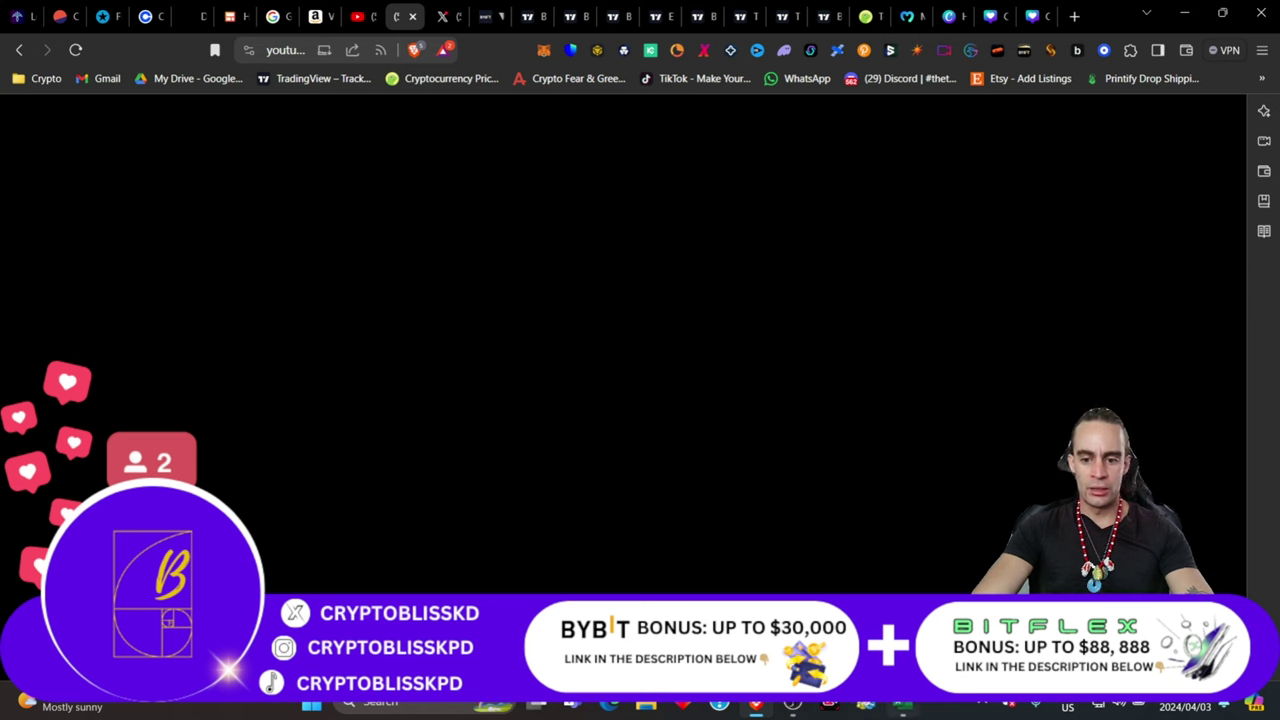
{"action": "left_click", "coordinate": [905, 707]}
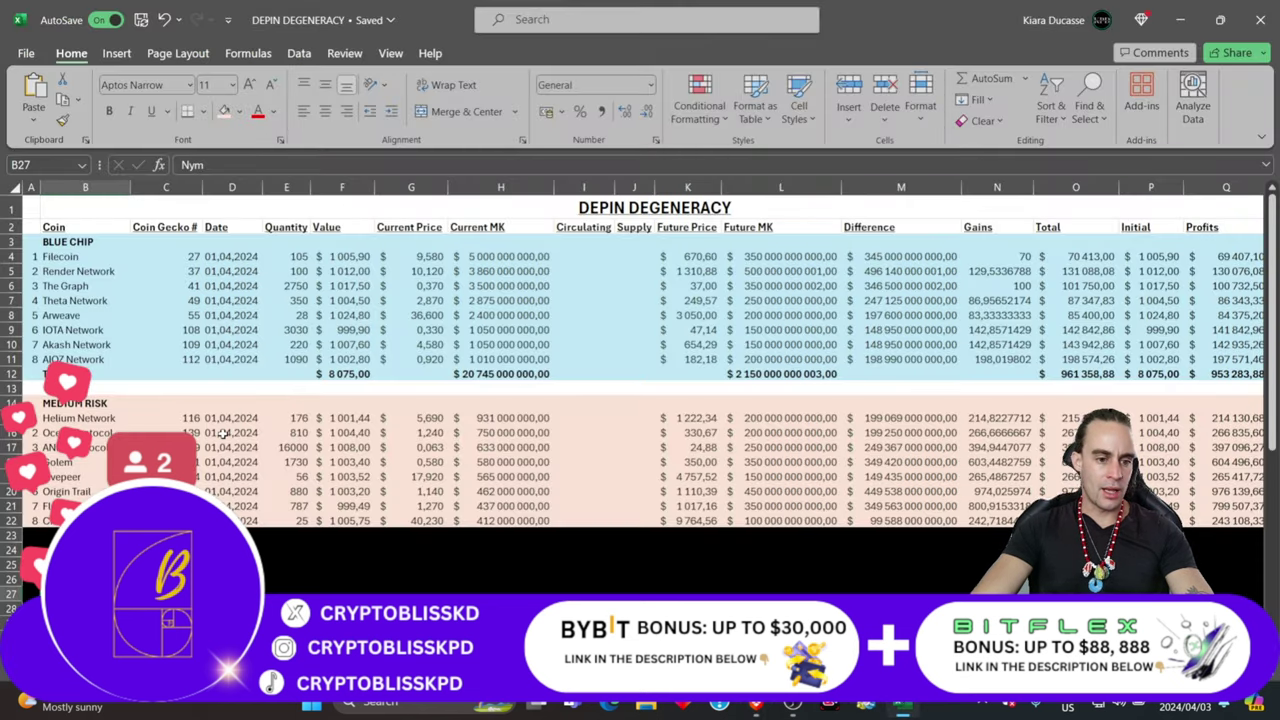
{"action": "scroll", "coordinate": [222, 432], "scroll_direction": "down", "scroll_amount": 3}
{"action": "left_click_drag", "start_coordinate": [34, 403], "coordinate": [1213, 400]}
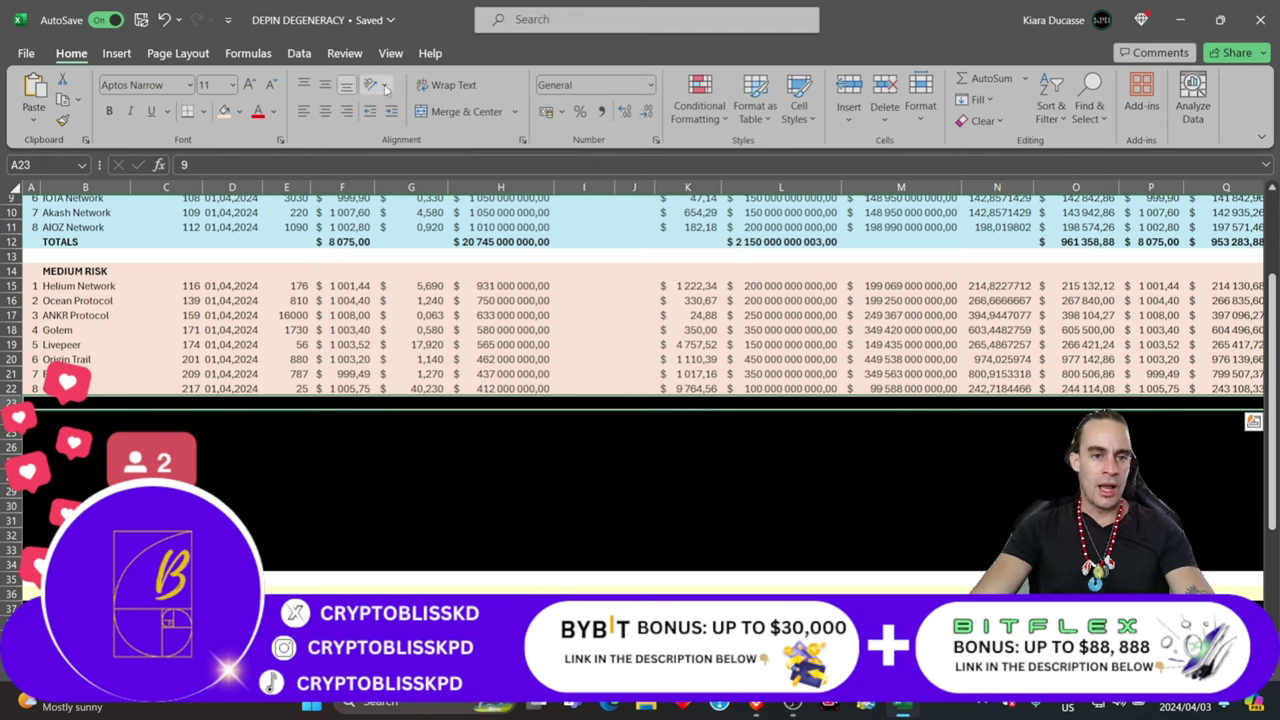
{"action": "left_click", "coordinate": [222, 111]}
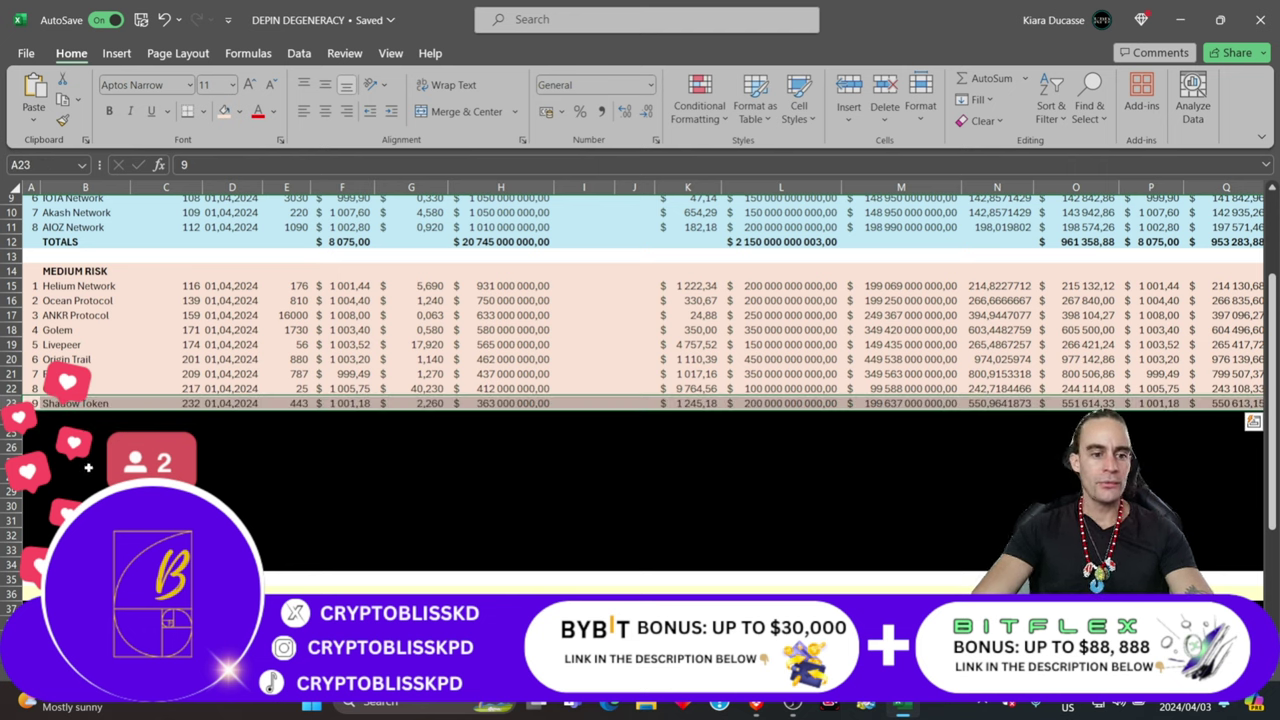
{"action": "left_click", "coordinate": [88, 467]}
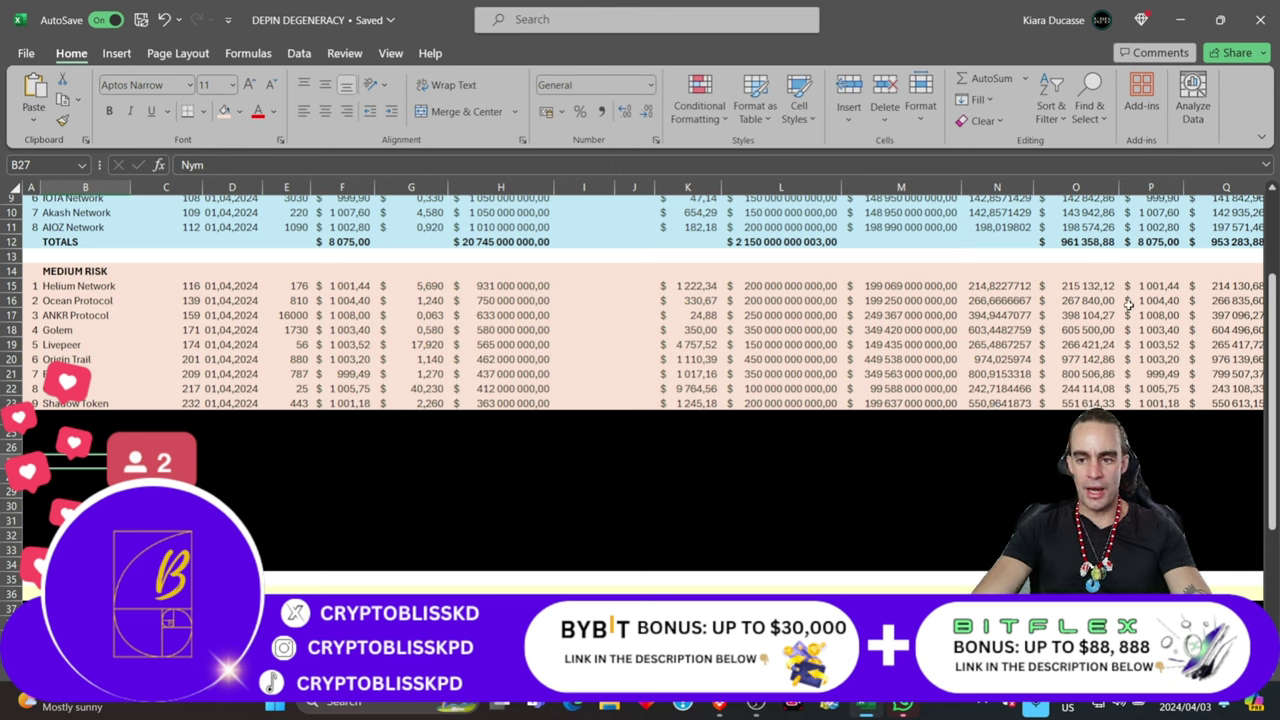
Step: Check the nine Medium Risk profits in Q15:Q23, the Q20 formula, and column F values
{"action": "left_click_drag", "start_coordinate": [1226, 284], "coordinate": [1240, 380]}
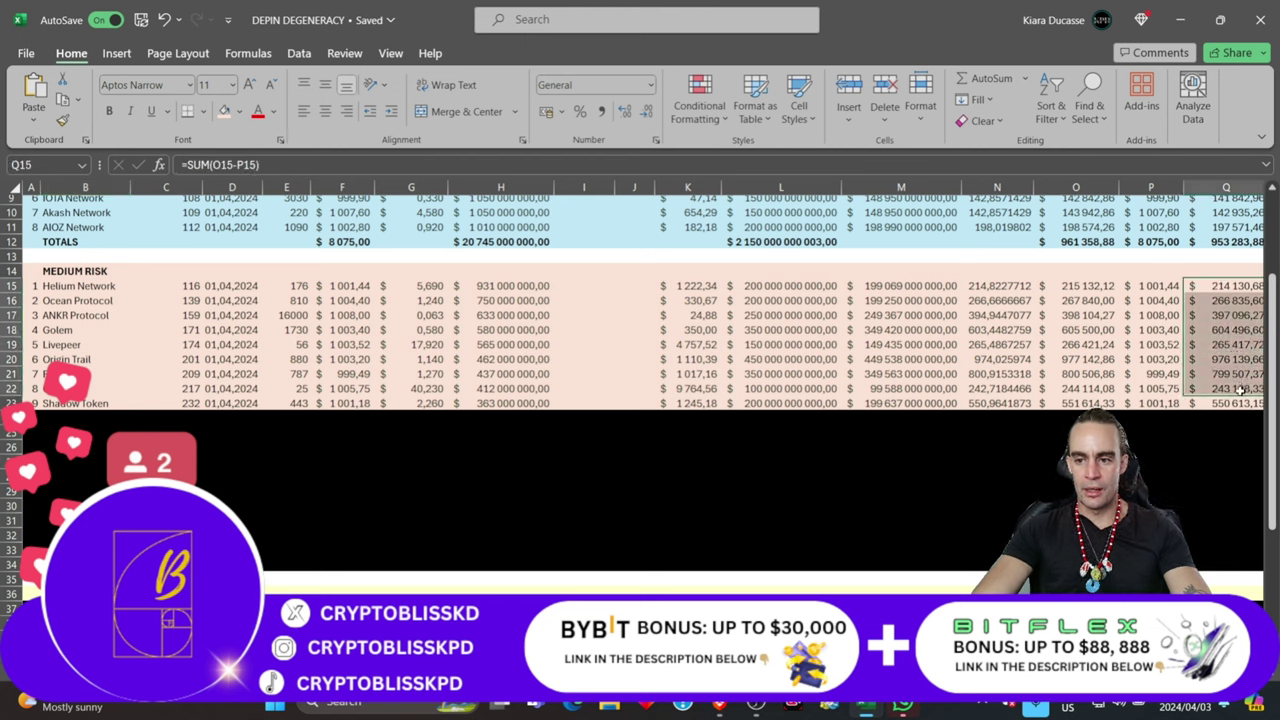
{"action": "left_click", "coordinate": [1231, 357]}
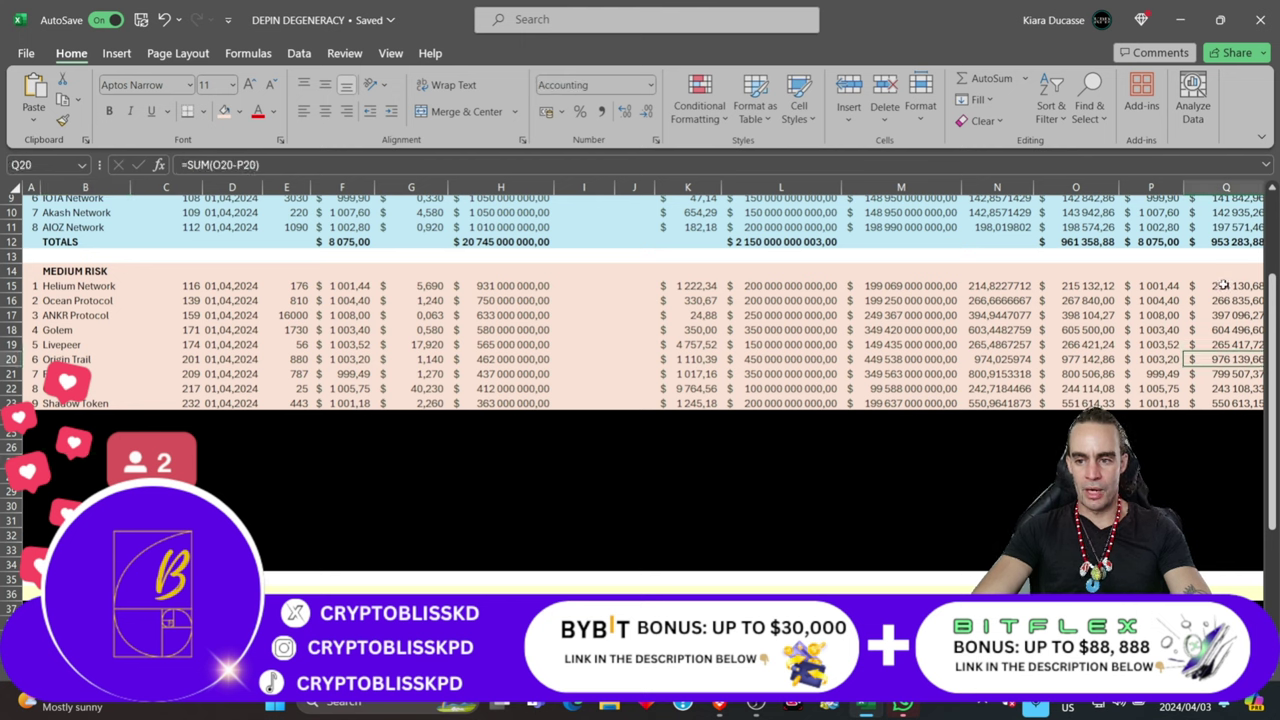
{"action": "left_click_drag", "start_coordinate": [1226, 285], "coordinate": [1243, 402]}
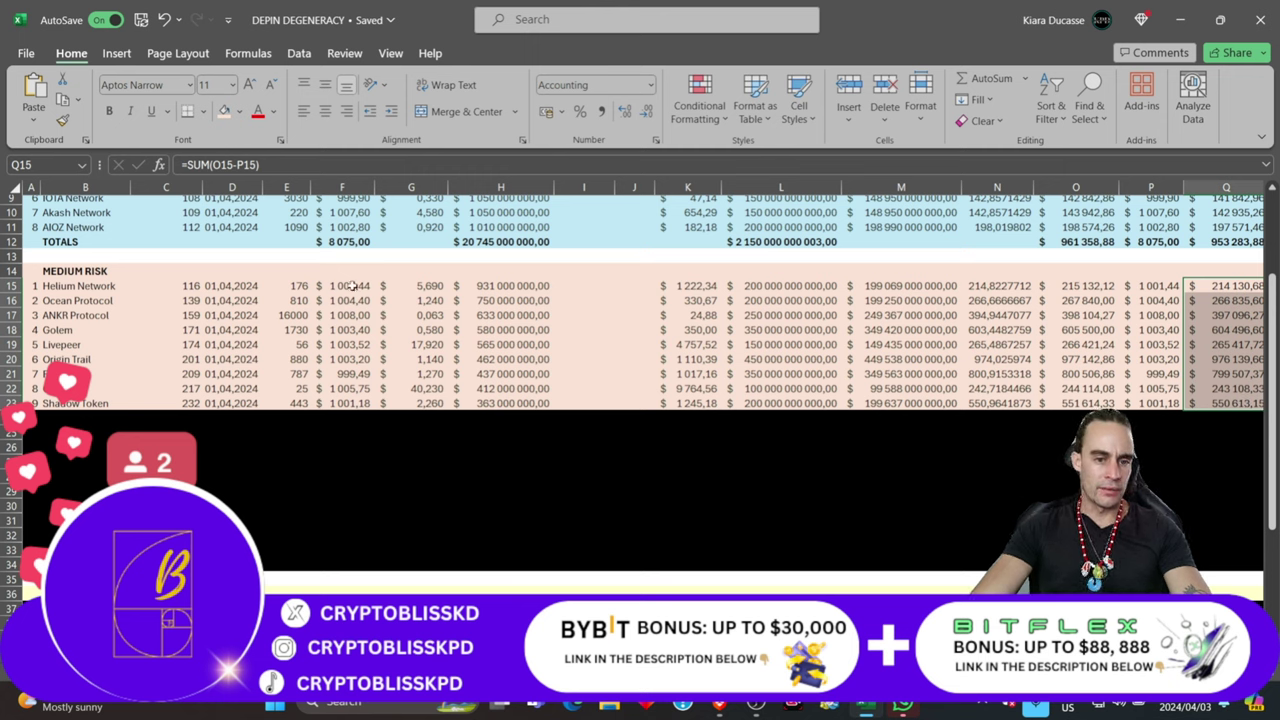
{"action": "left_click_drag", "start_coordinate": [352, 286], "coordinate": [360, 404]}
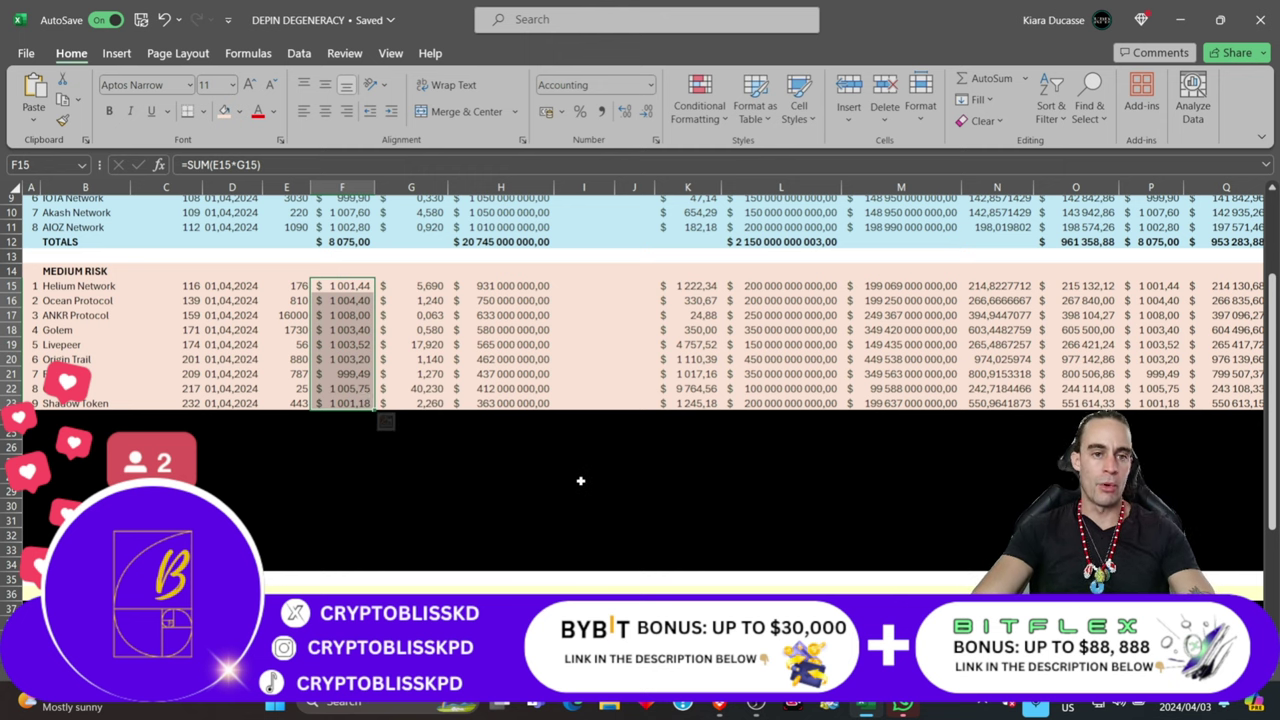
{"action": "scroll", "coordinate": [580, 481], "scroll_direction": "up", "scroll_amount": 2}
{"action": "scroll", "coordinate": [430, 510], "scroll_direction": "down", "scroll_amount": 2}
Step: Scroll back up the sheet, then minimize Excel and WhatsApp to reveal the YouTube channel
{"action": "left_click", "coordinate": [426, 494]}
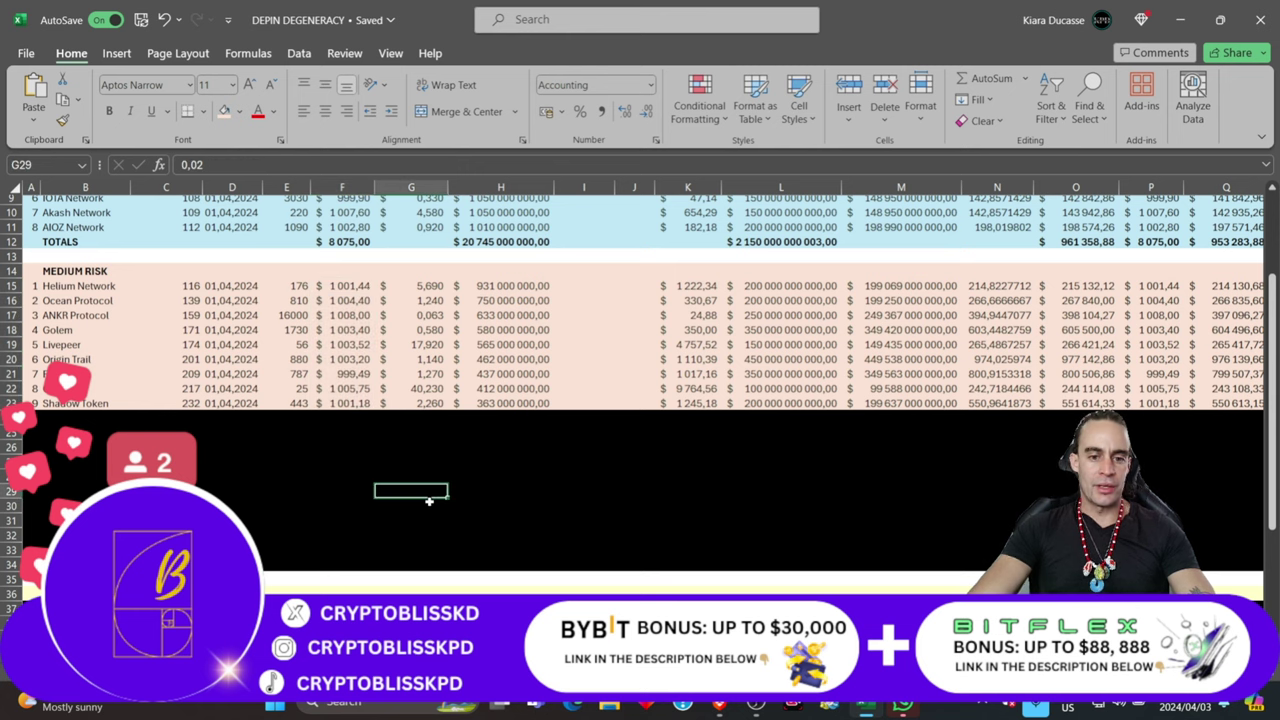
{"action": "scroll", "coordinate": [428, 500], "scroll_direction": "up", "scroll_amount": 2}
{"action": "scroll", "coordinate": [428, 500], "scroll_direction": "up", "scroll_amount": 1}
{"action": "scroll", "coordinate": [428, 500], "scroll_direction": "down", "scroll_amount": 9}
{"action": "scroll", "coordinate": [200, 289], "scroll_direction": "up", "scroll_amount": 3}
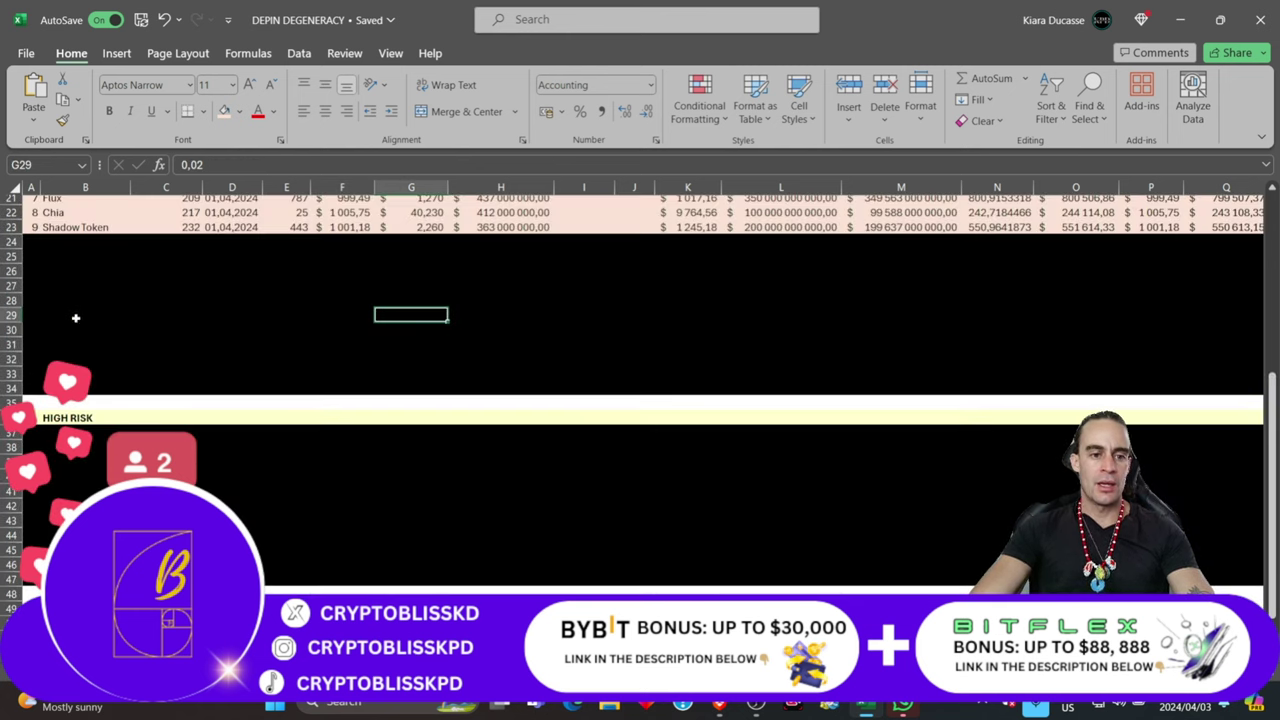
{"action": "scroll", "coordinate": [455, 561], "scroll_direction": "up", "scroll_amount": 3}
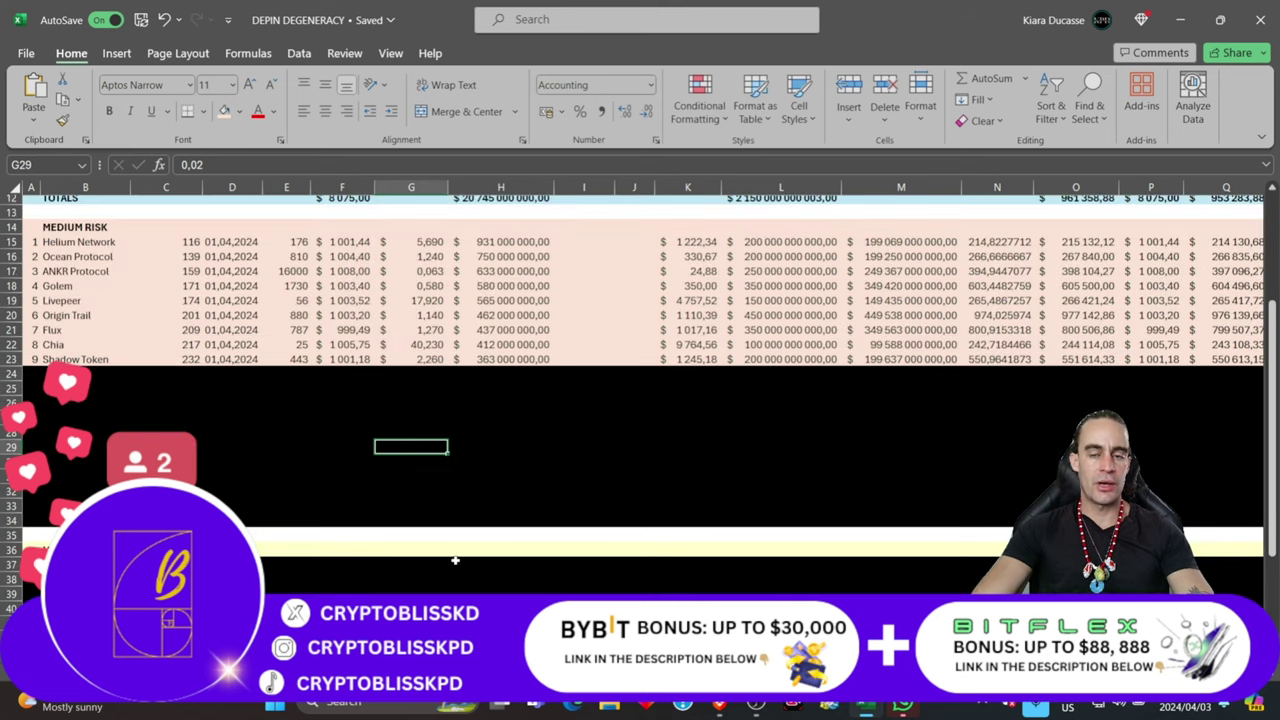
{"action": "scroll", "coordinate": [455, 561], "scroll_direction": "up", "scroll_amount": 2}
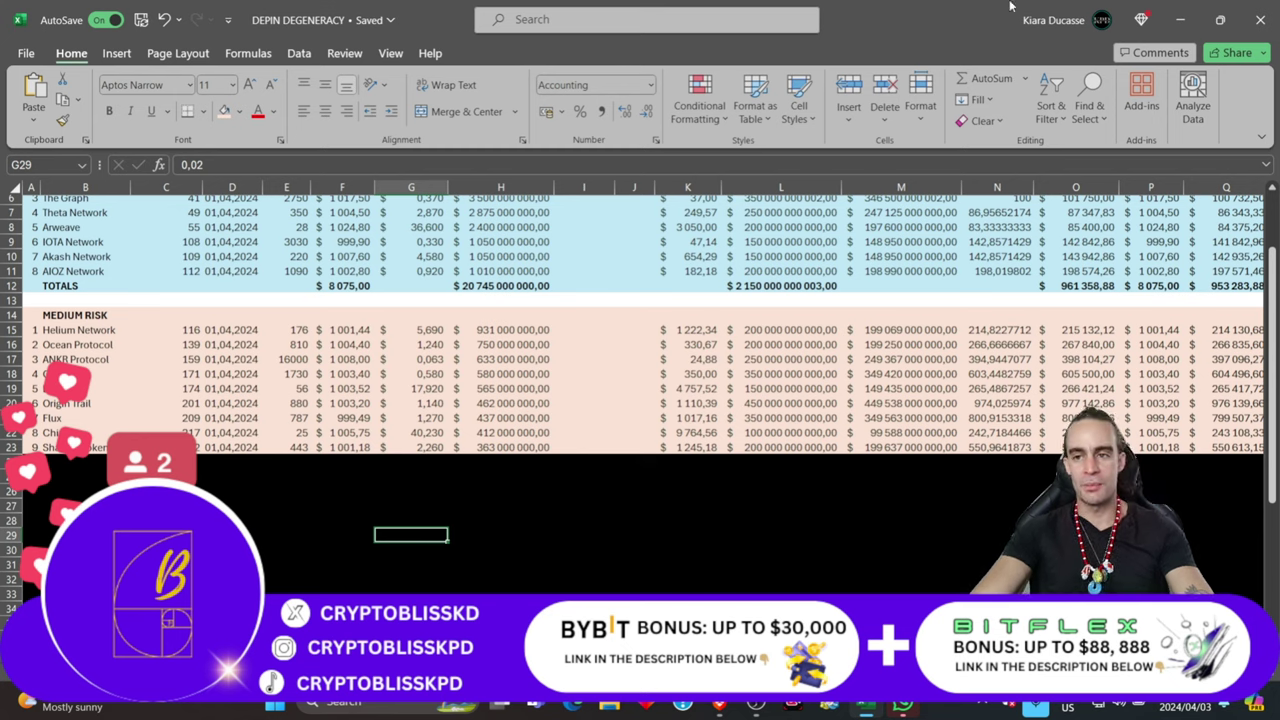
{"action": "left_click", "coordinate": [1180, 19]}
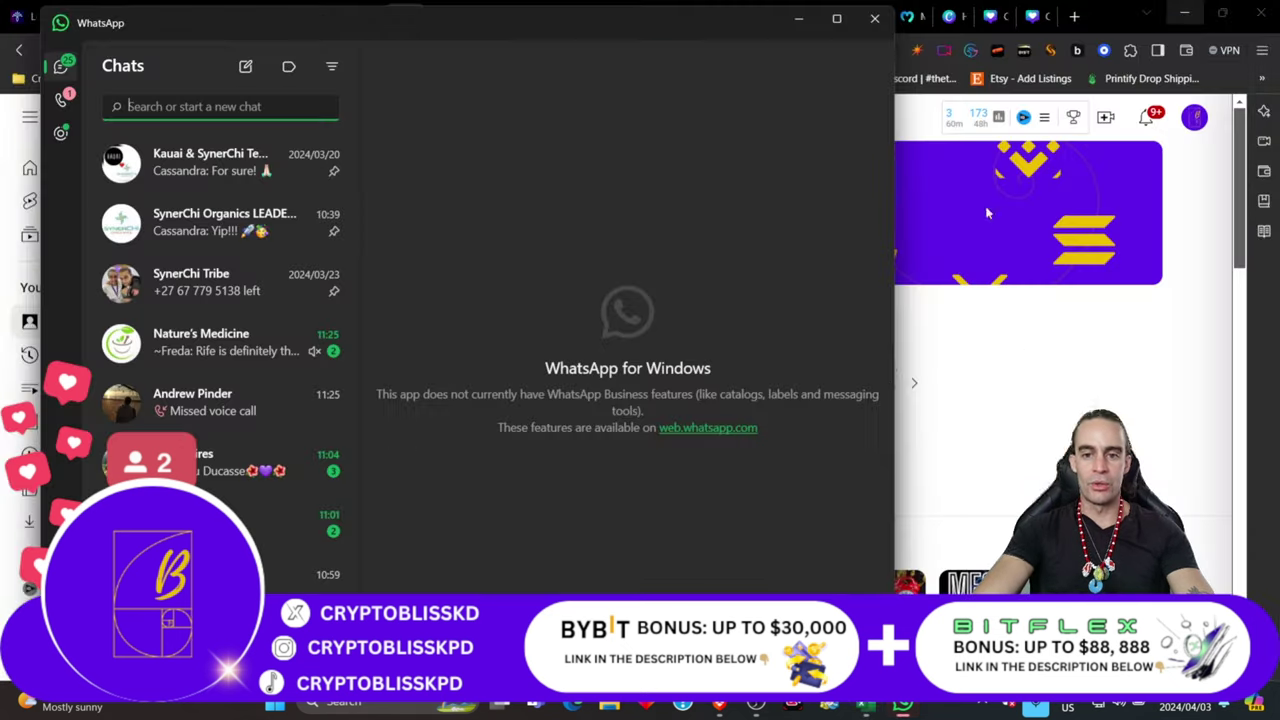
{"action": "left_click", "coordinate": [798, 19]}
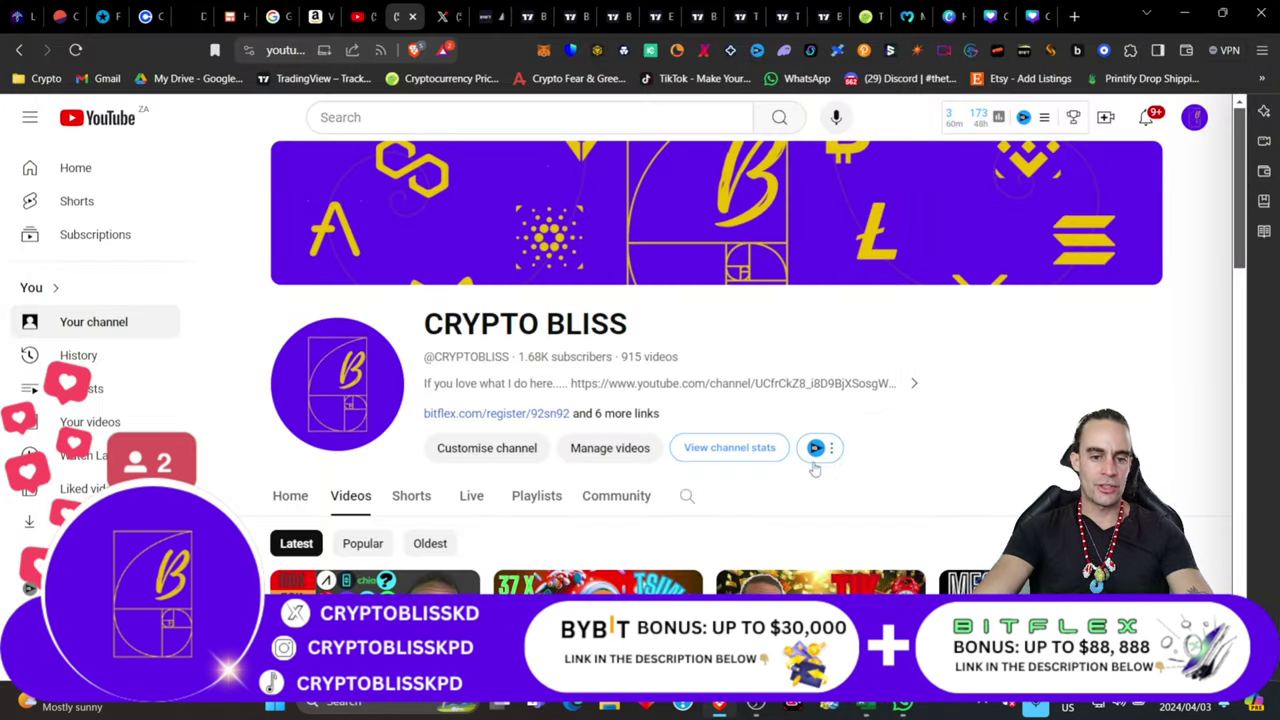